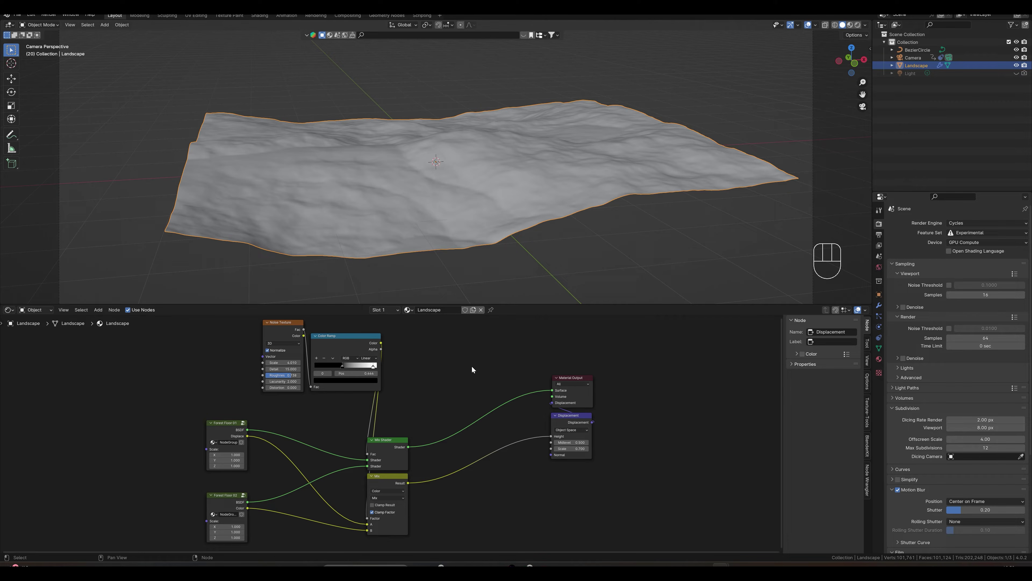
# Switch to File Explorer and copy the path of the rock_cliff_xccibbi texture folder, then close it
pyautogui.scroll(-3, 247, 439)
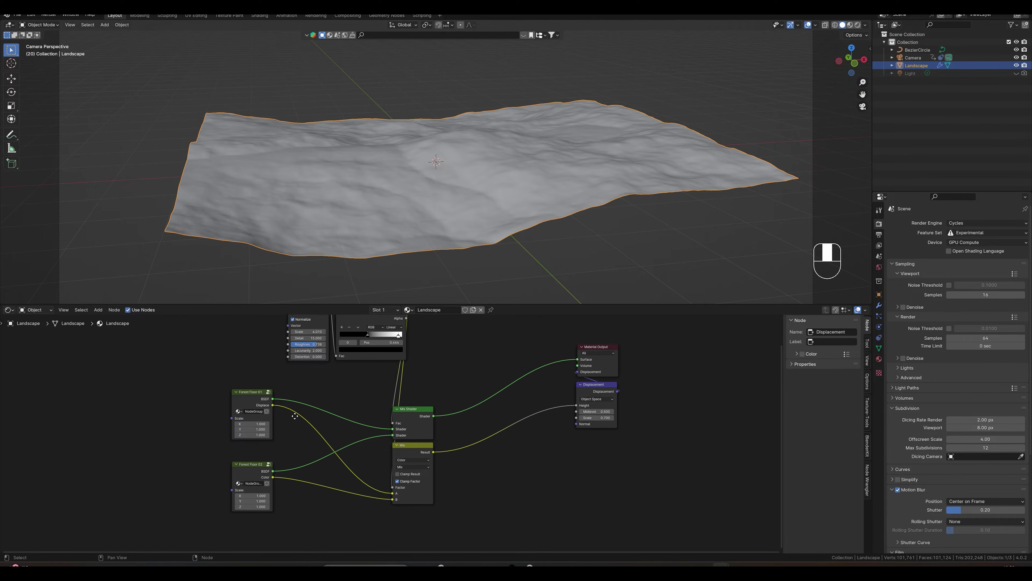
pyautogui.moveTo(380, 393); pyautogui.dragTo(381, 458, button='middle')
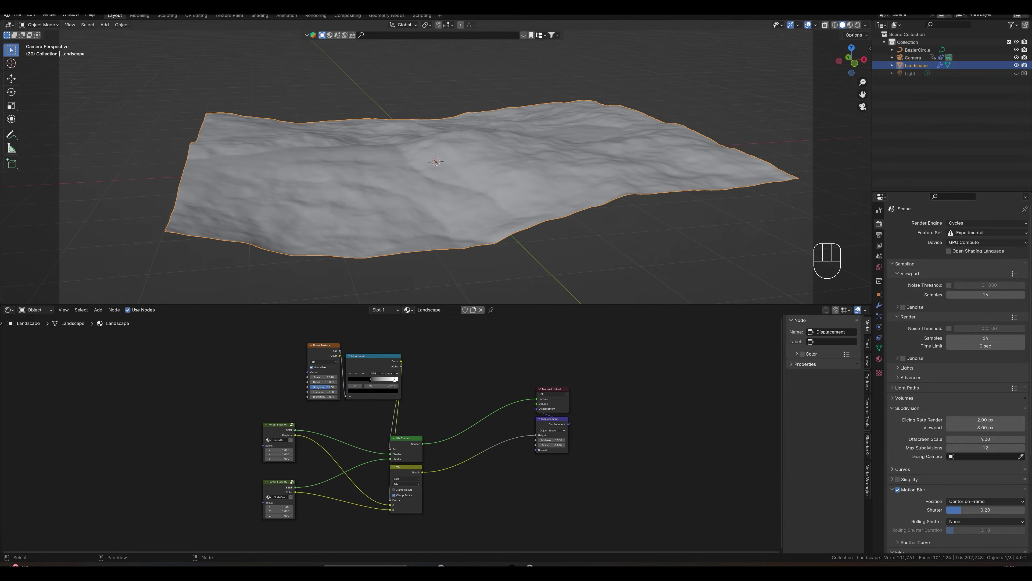
pyautogui.moveTo(451, 569)
pyautogui.click(432, 528)
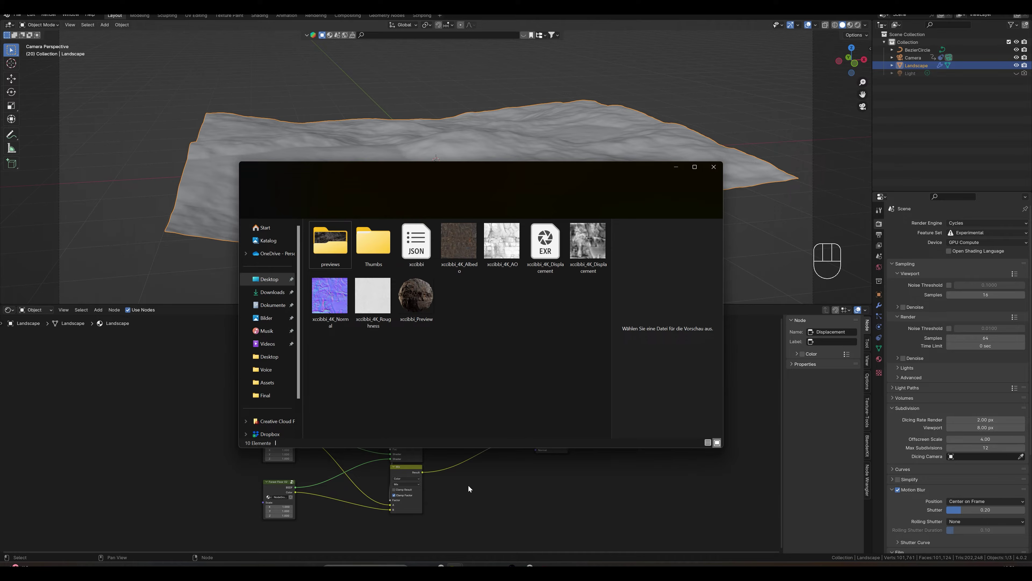
pyautogui.click(547, 186)
pyautogui.hotkey('ctrl', 'c')
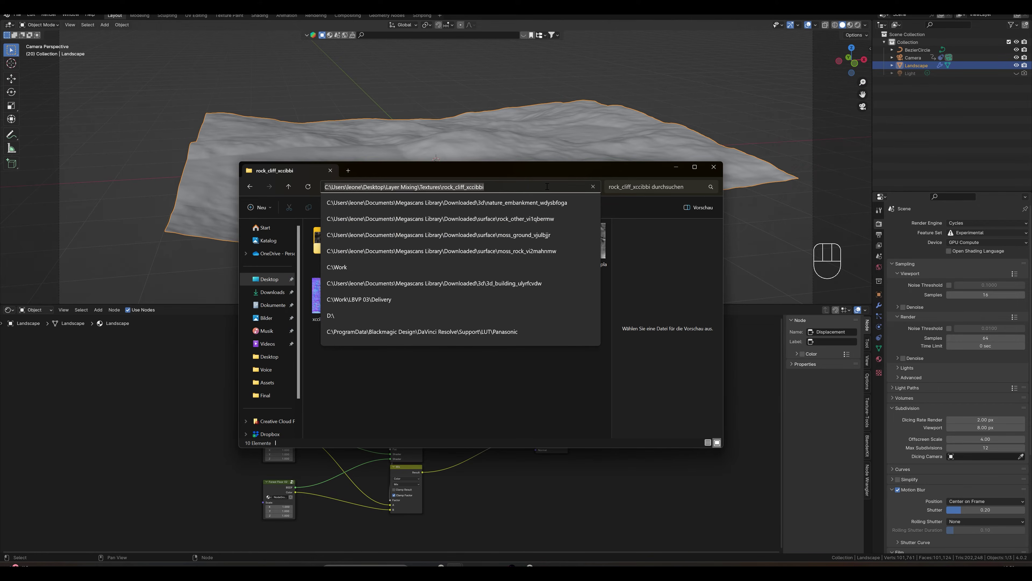
pyautogui.click(714, 166)
pyautogui.click(714, 166)
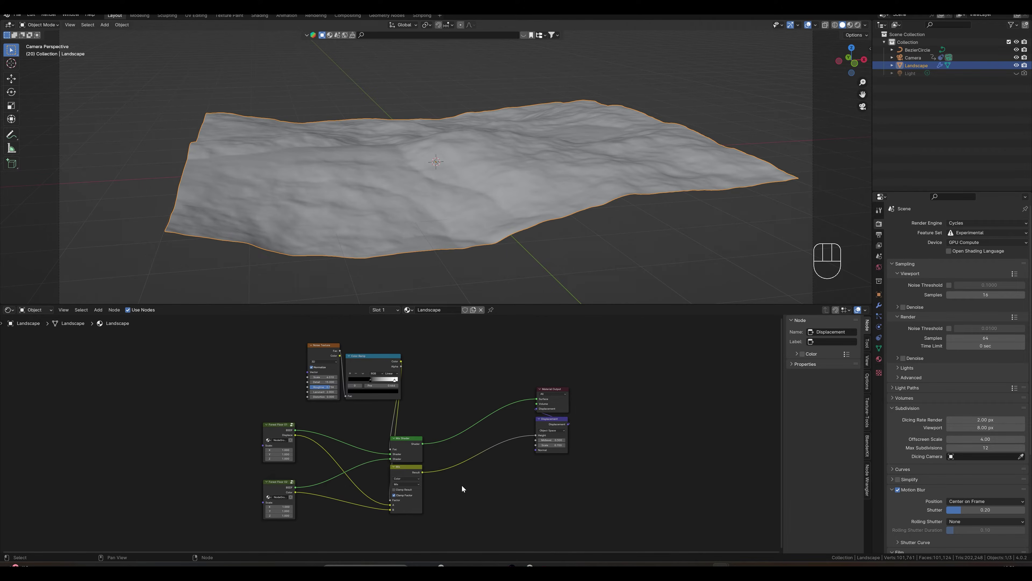
# Add a Principled BSDF node in the empty area below the existing Landscape material nodes
pyautogui.moveTo(461, 485); pyautogui.dragTo(475, 358, button='middle')
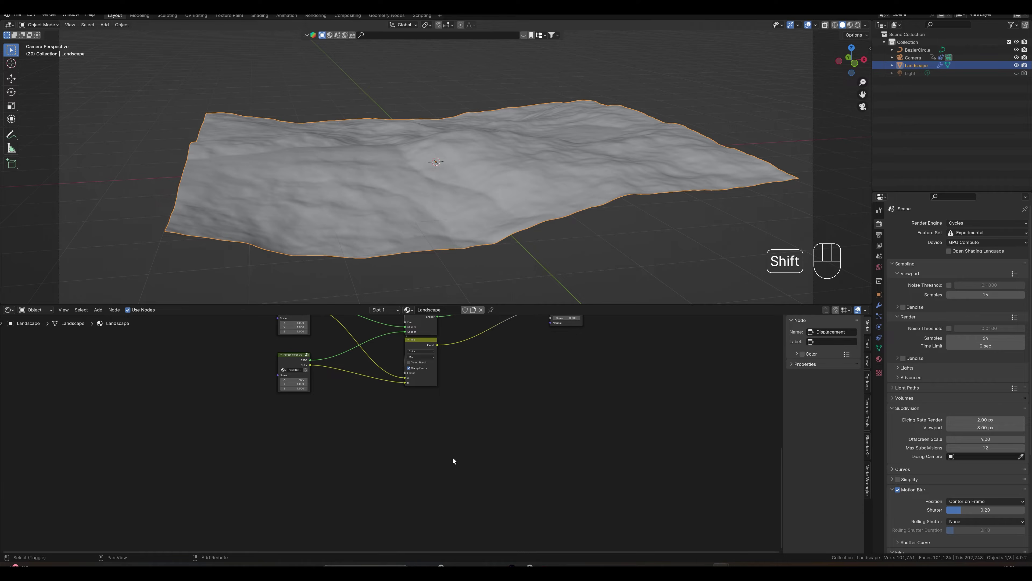
pyautogui.hotkey('shift', 'a')
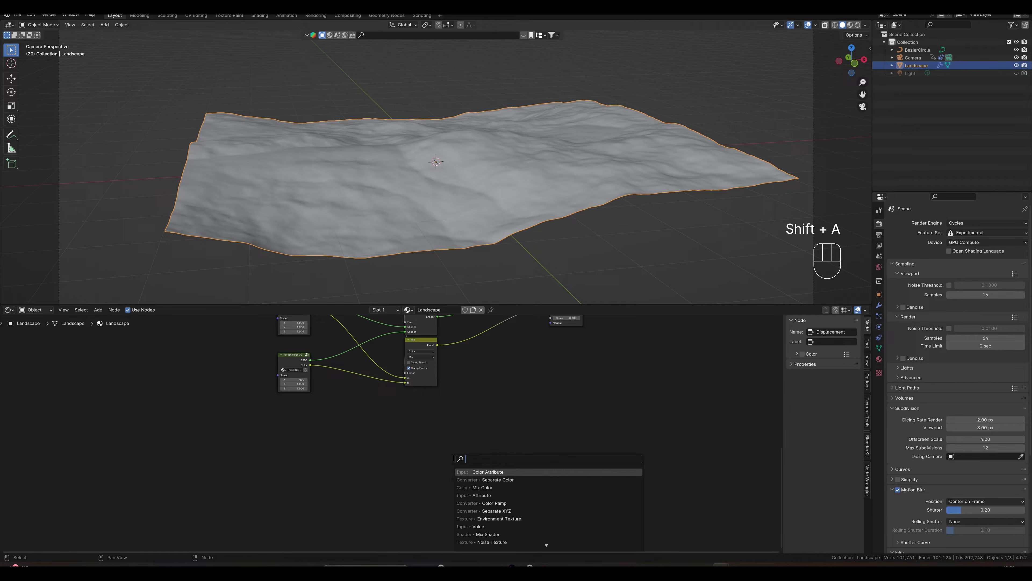
pyautogui.write('principled')
pyautogui.press('Return')
pyautogui.click(453, 457)
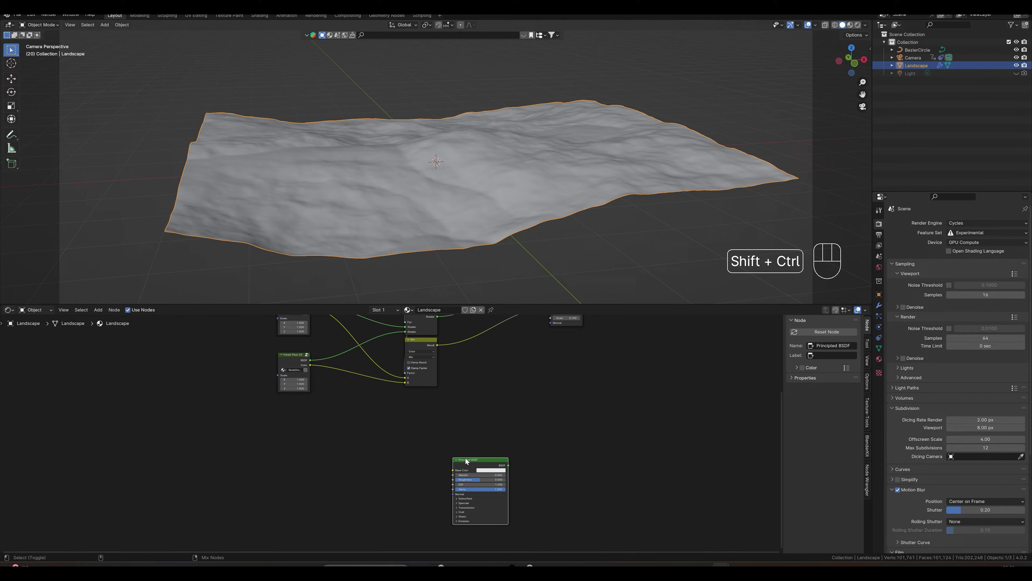
# Run Principled Texture Setup on the new shader with the Displacement EXR, Normal, Albedo and Roughness maps from the copied rock_cliff_xccibbi folder
pyautogui.hotkey('ctrl', 'shift', 't')
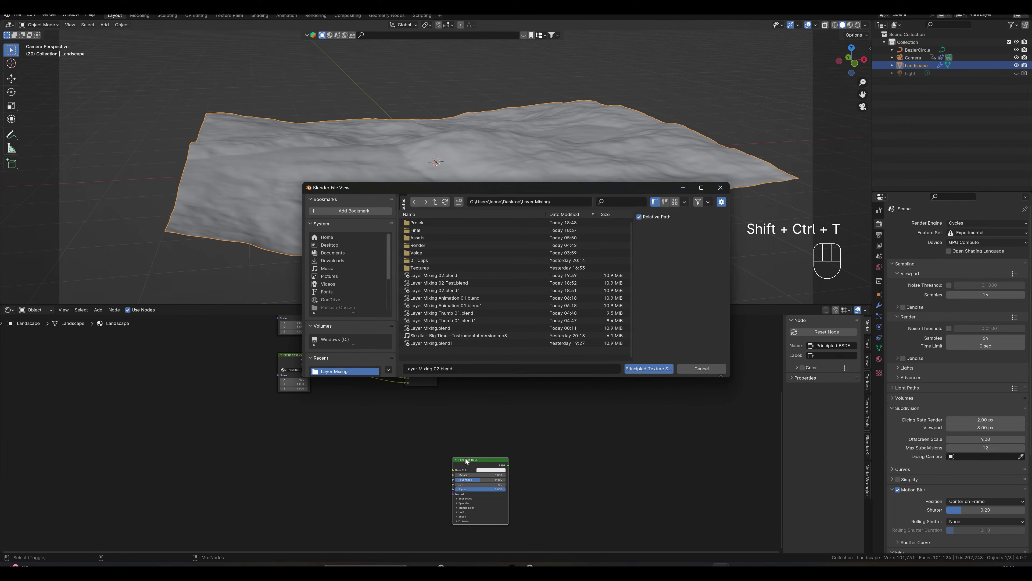
pyautogui.click(556, 203)
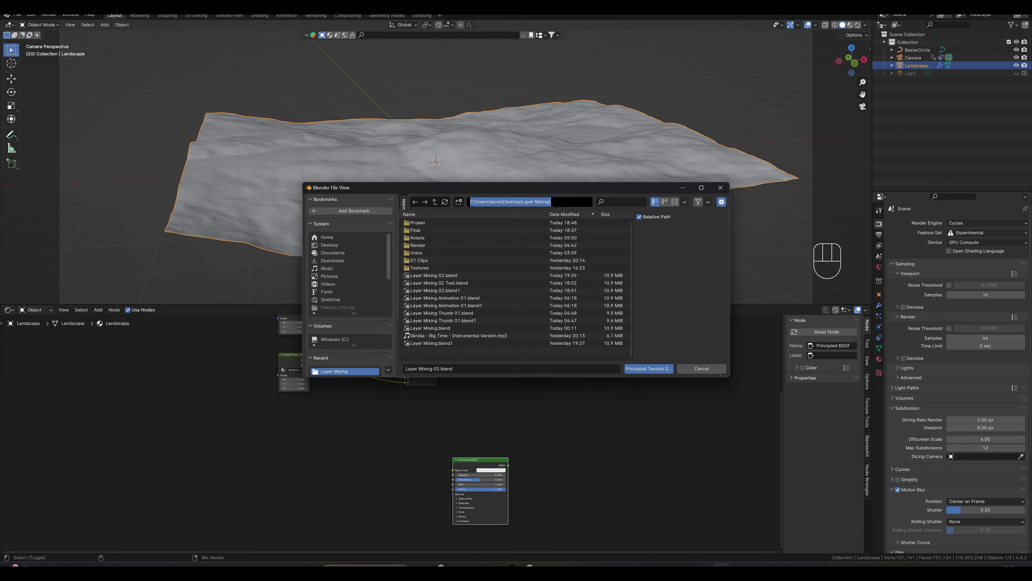
pyautogui.hotkey('ctrl', 'v')
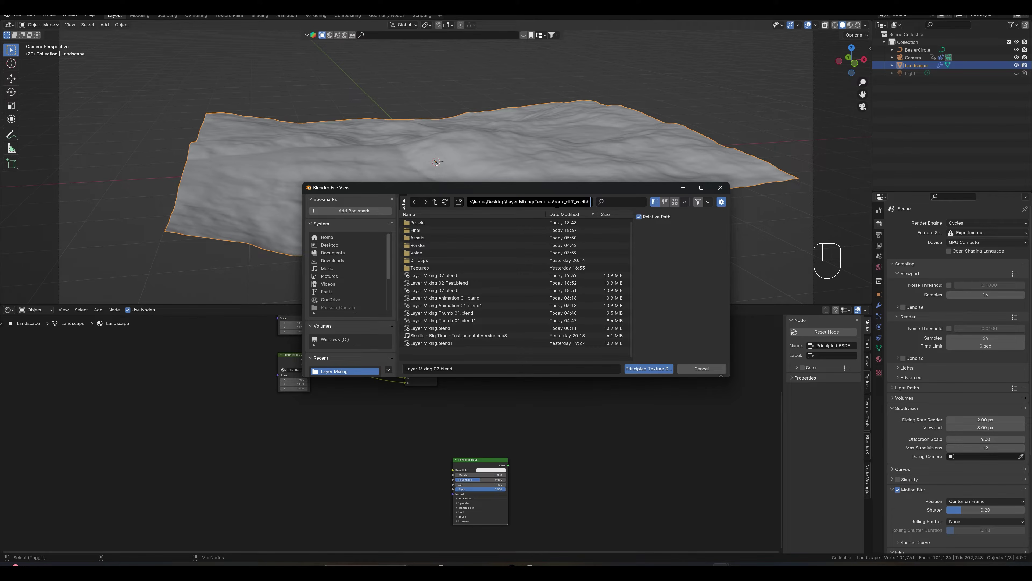
pyautogui.press('Return')
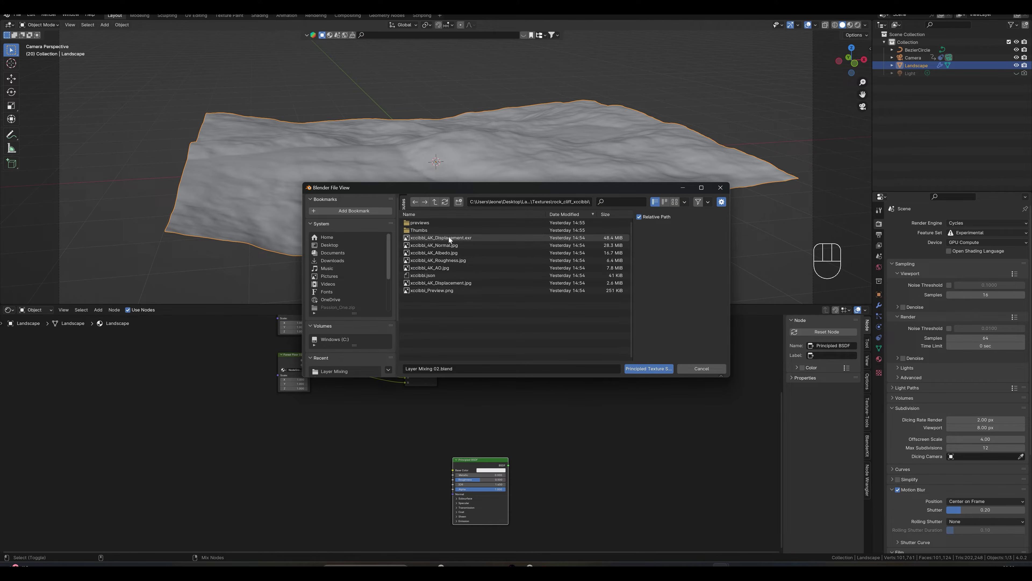
pyautogui.moveTo(448, 236); pyautogui.dragTo(446, 262)
pyautogui.click(644, 368)
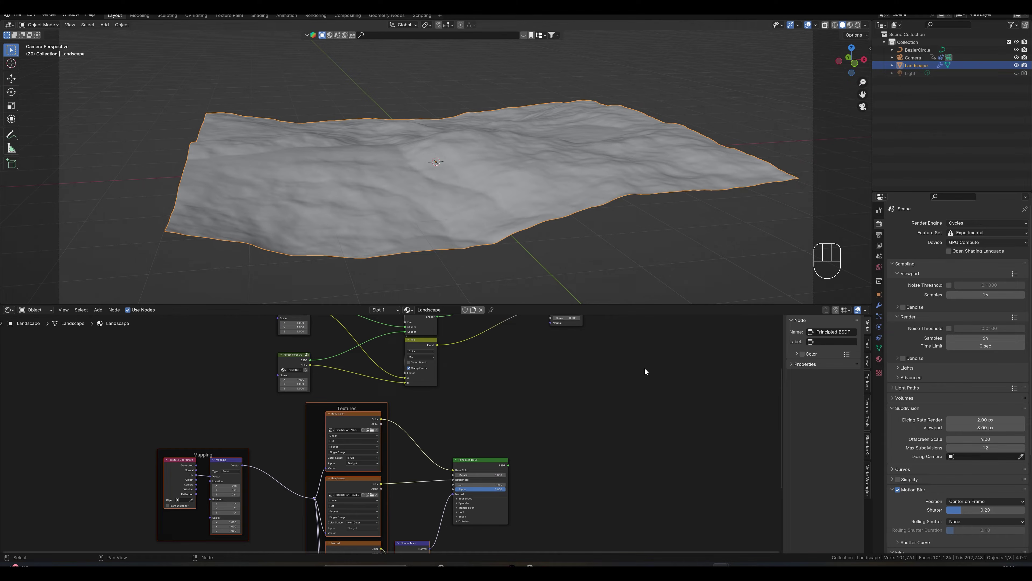
# Delete the Displacement node generated with the rock cliff texture setup
pyautogui.scroll(-5, 502, 446)
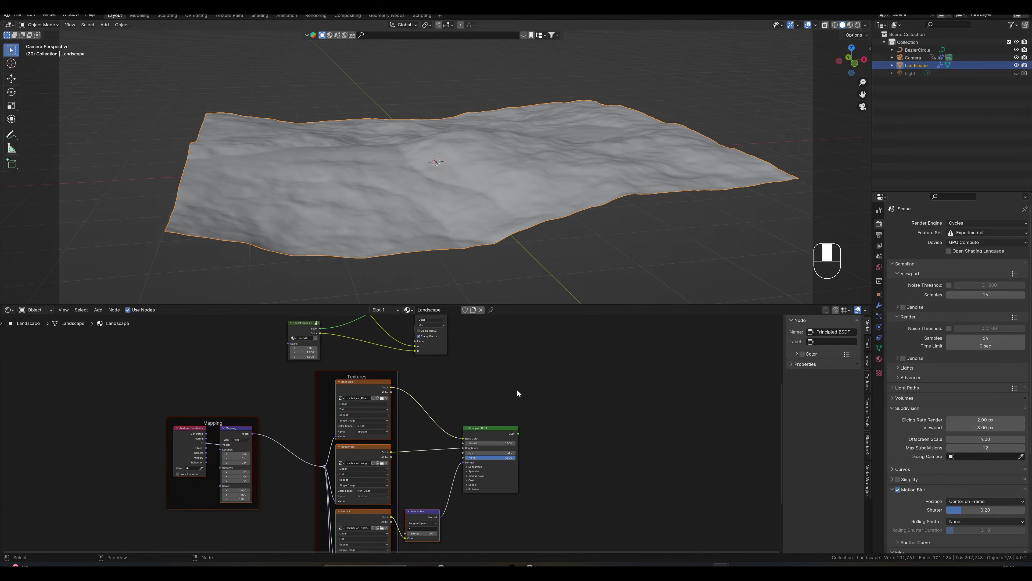
pyautogui.moveTo(518, 407); pyautogui.dragTo(528, 361, button='middle')
pyautogui.scroll(-1, 528, 407)
pyautogui.moveTo(532, 453); pyautogui.dragTo(536, 406, button='middle')
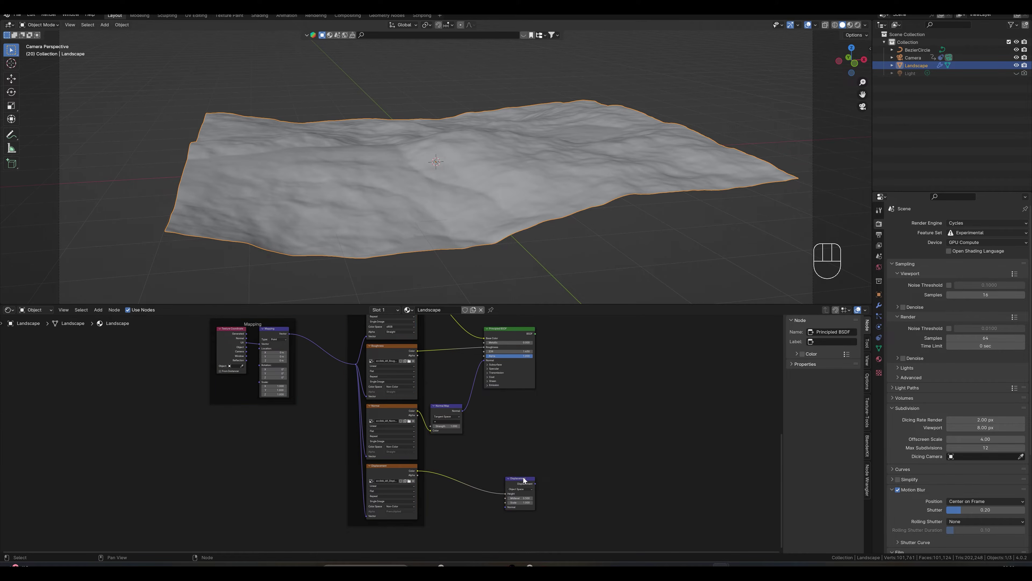
pyautogui.click(524, 482)
pyautogui.press('Delete')
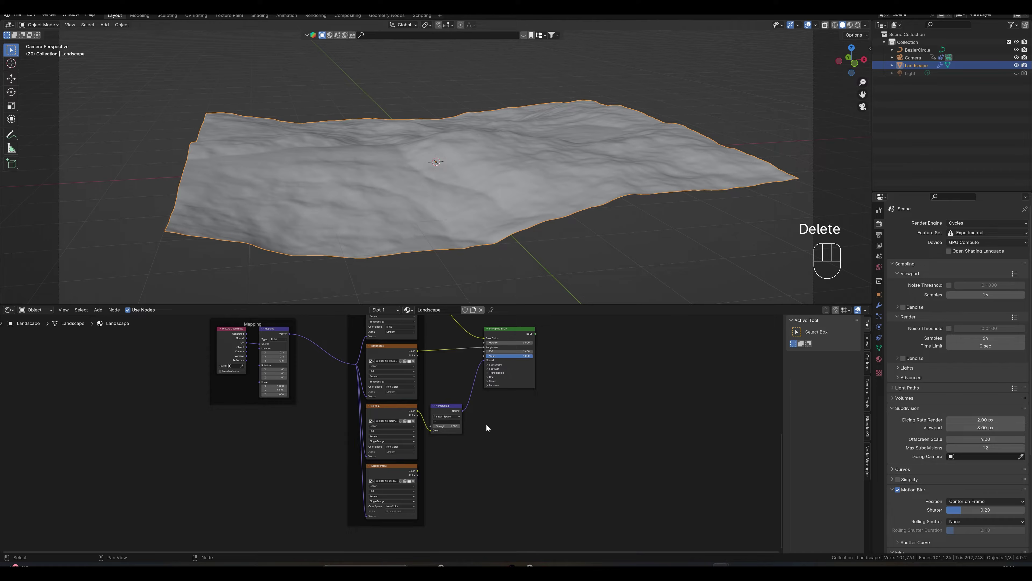
# Select all the rock cliff mapping, texture and shader nodes and combine them into a node group
pyautogui.scroll(-2, 486, 424)
pyautogui.moveTo(505, 517); pyautogui.dragTo(259, 337)
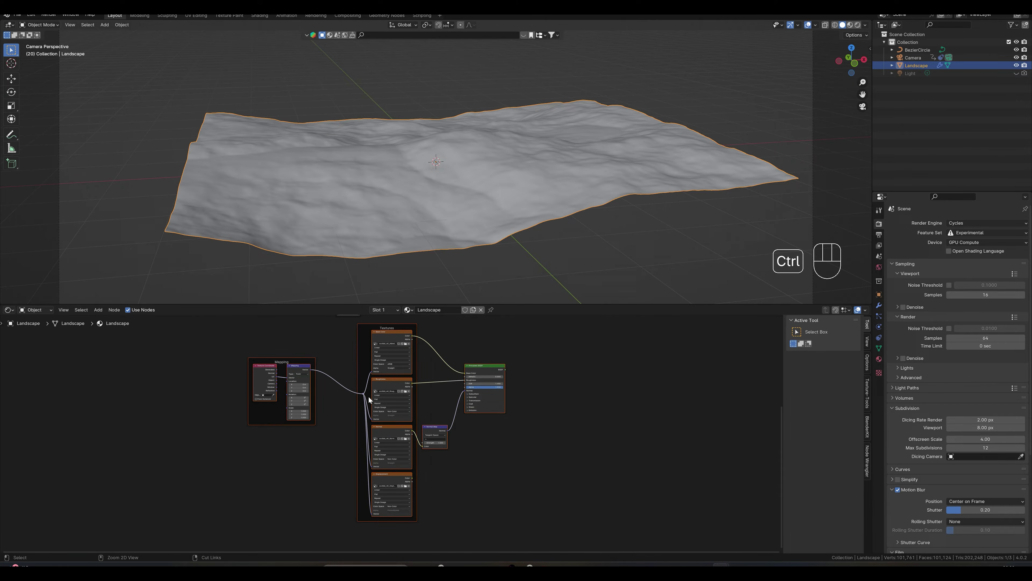
pyautogui.hotkey('ctrl', 'g')
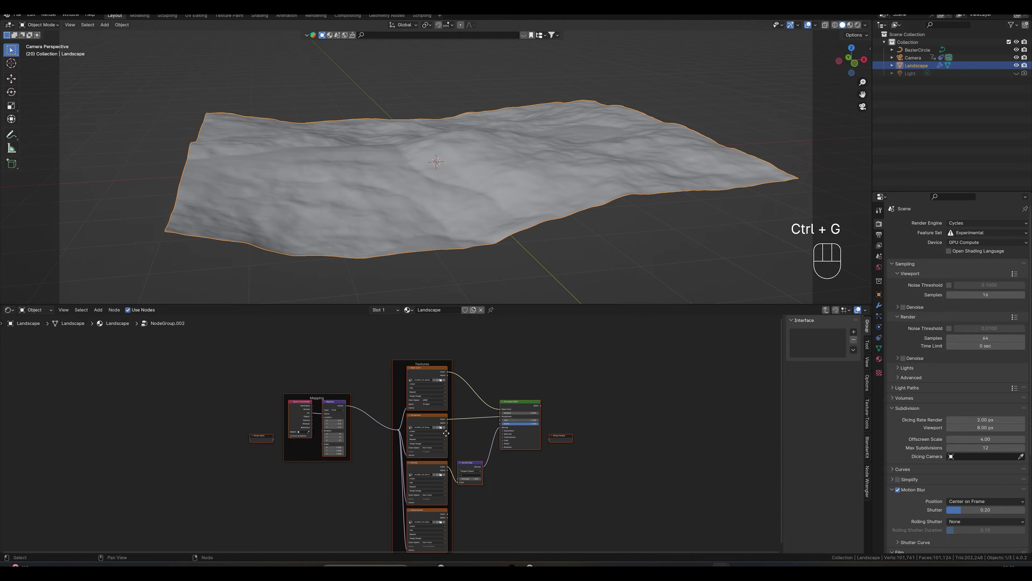
# Connect the group input to the Mapping node's Scale and the Principled BSDF output to the group output
pyautogui.click(213, 486)
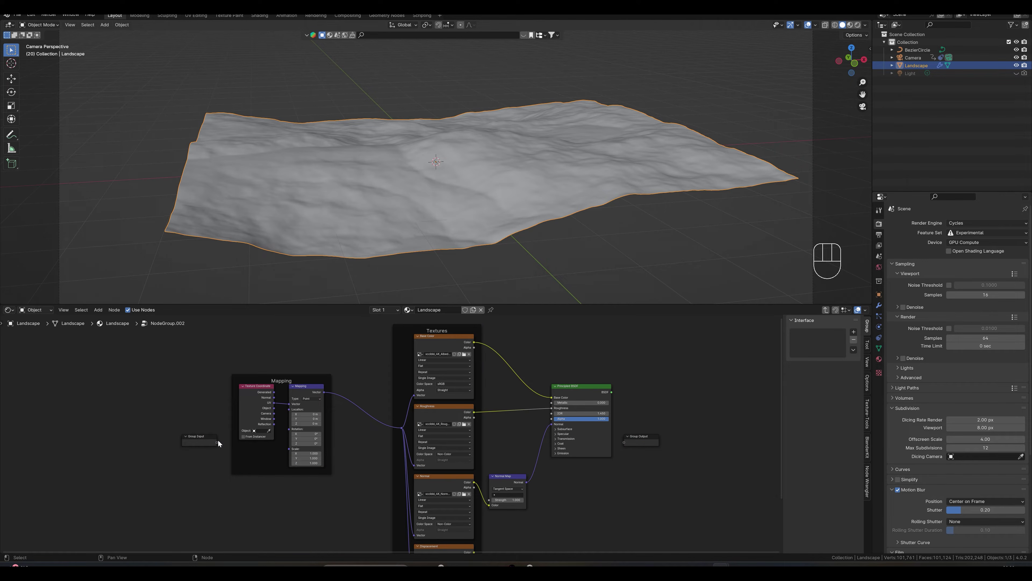
pyautogui.moveTo(218, 443); pyautogui.dragTo(287, 449)
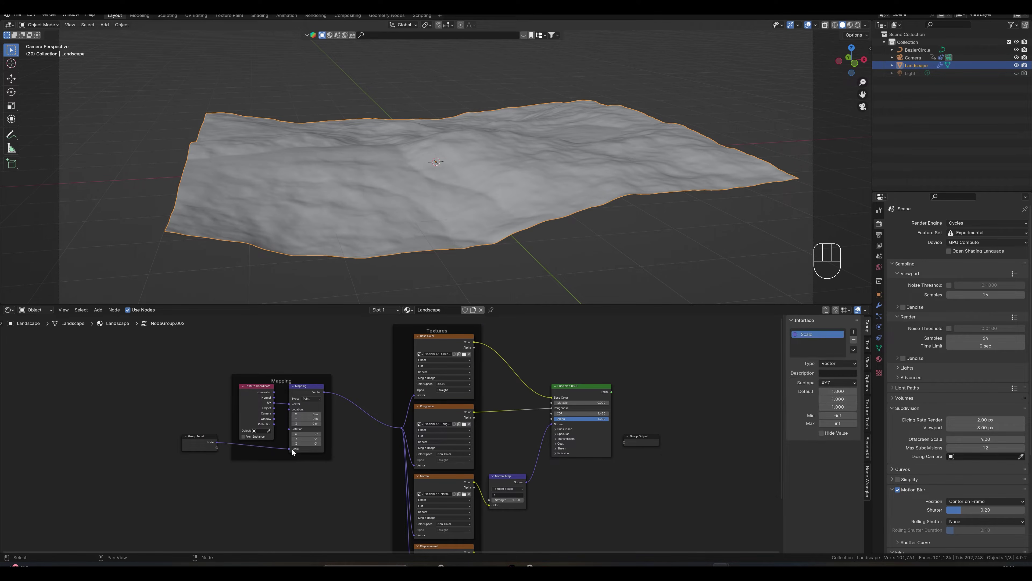
pyautogui.moveTo(611, 393); pyautogui.dragTo(623, 442)
# Connect the displacement texture's Color to the group output, rename that output Displace, and leave the group
pyautogui.moveTo(616, 473); pyautogui.dragTo(607, 349, button='middle')
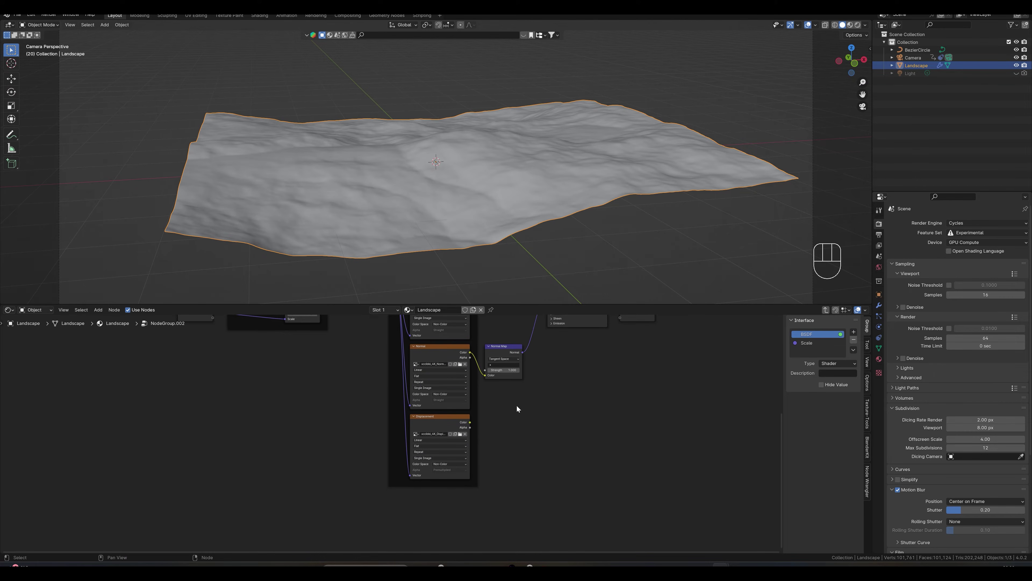
pyautogui.moveTo(471, 422); pyautogui.dragTo(620, 349)
pyautogui.doubleClick(806, 343)
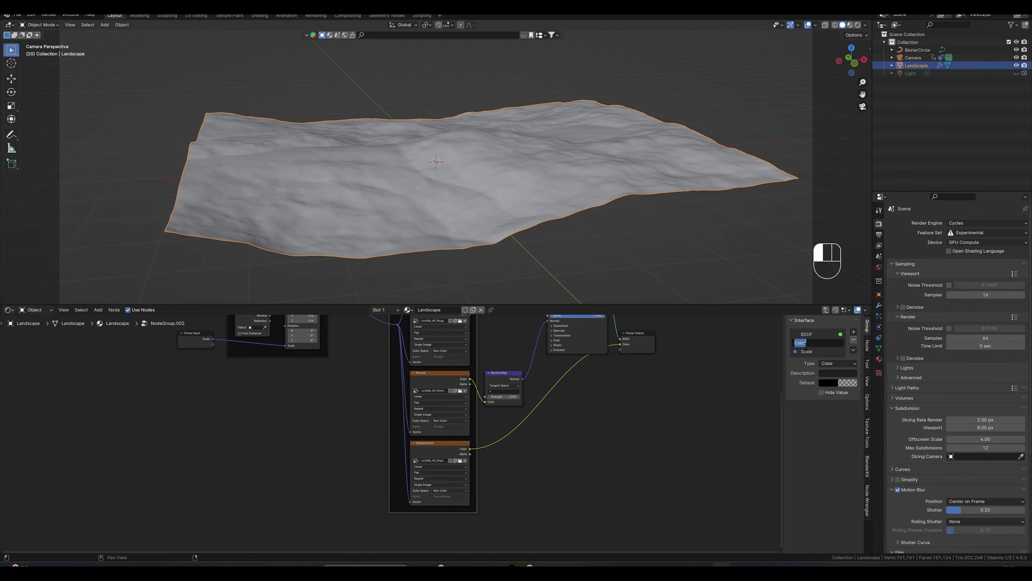
pyautogui.write('Displace')
pyautogui.press('Return')
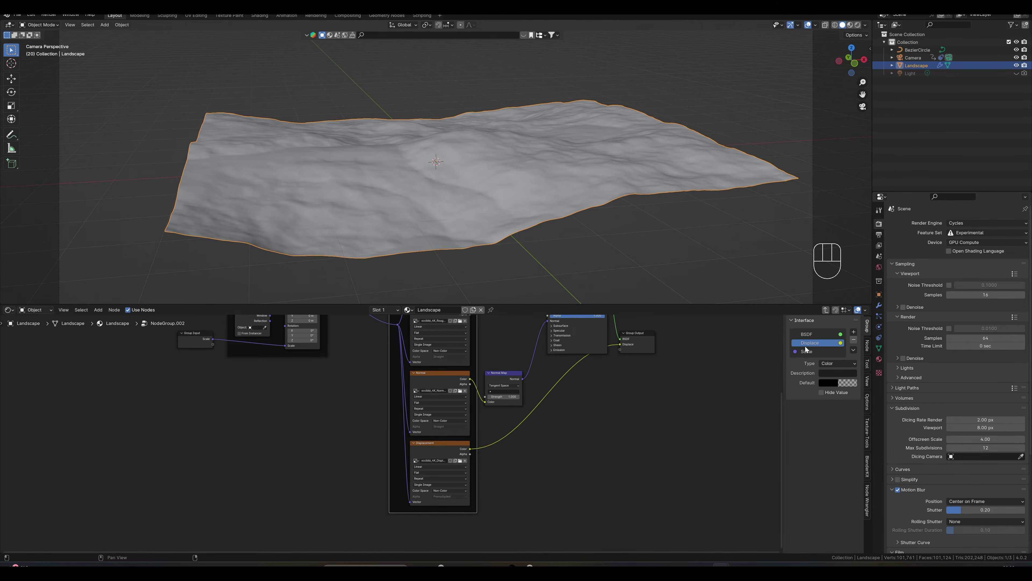
pyautogui.press('Tab')
# Place the new node group below the Forest Floor 02 group and label it Rock Walls
pyautogui.moveTo(358, 383); pyautogui.dragTo(329, 456)
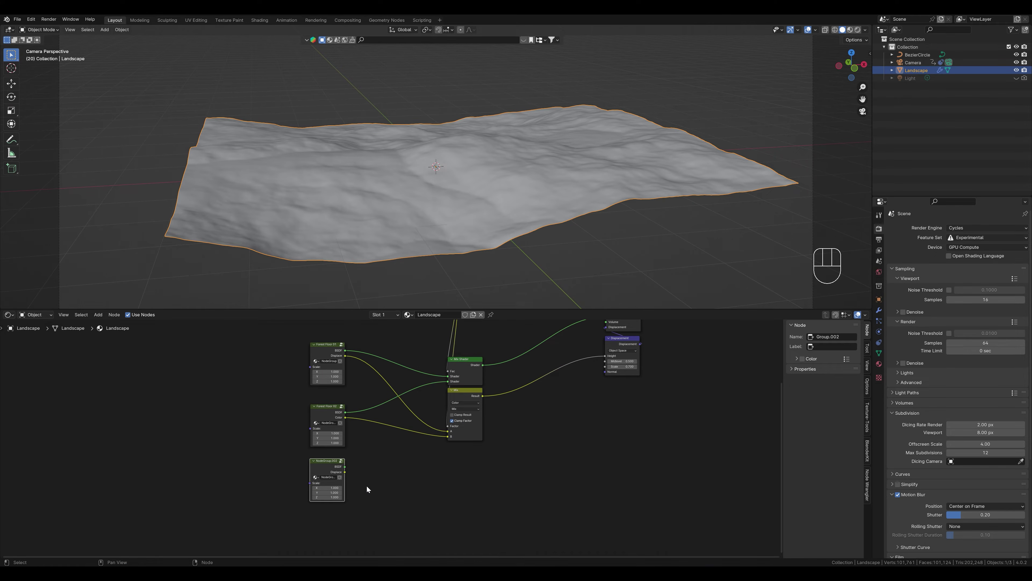
pyautogui.scroll(3, 366, 485)
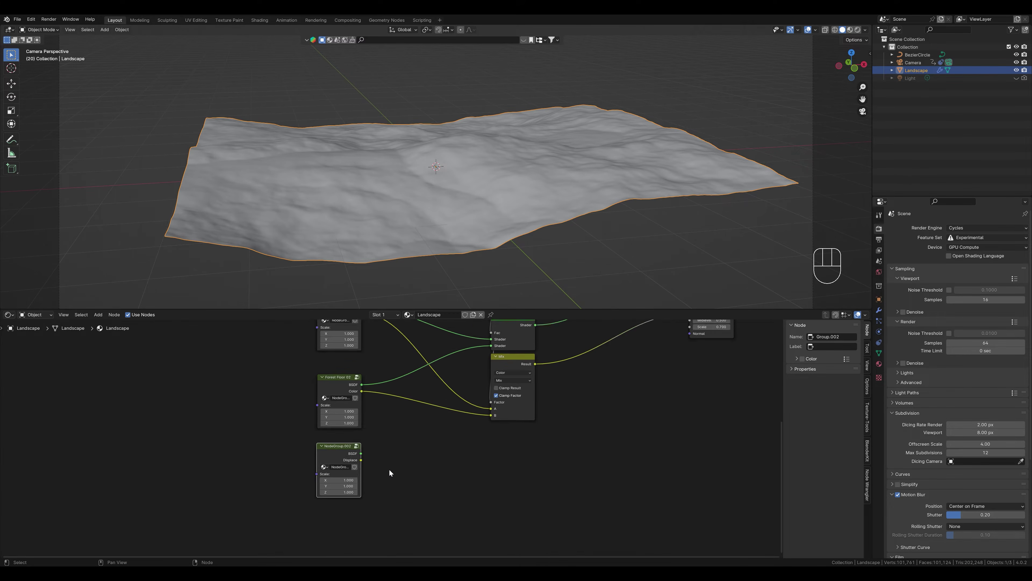
pyautogui.click(330, 446)
pyautogui.rightClick(330, 446)
pyautogui.click(299, 532)
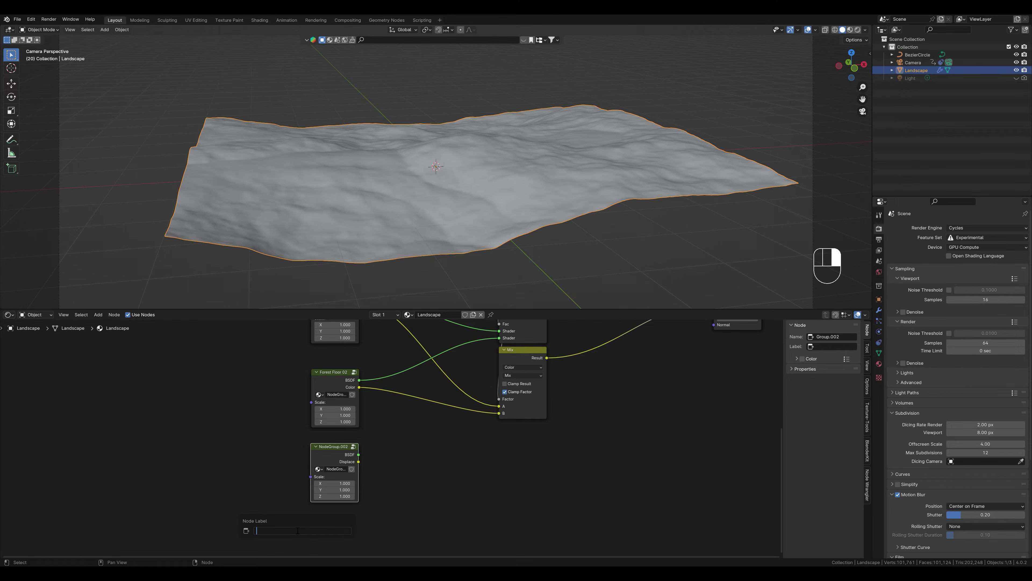
pyautogui.write('Rock Walls')
pyautogui.press('Return')
# Enlarge the 3D viewport and open the landscape mesh in Edit Mode from the top view
pyautogui.moveTo(438, 433); pyautogui.dragTo(295, 455, button='middle')
pyautogui.scroll(-3, 294, 454)
pyautogui.moveTo(327, 425); pyautogui.dragTo(339, 430, button='middle')
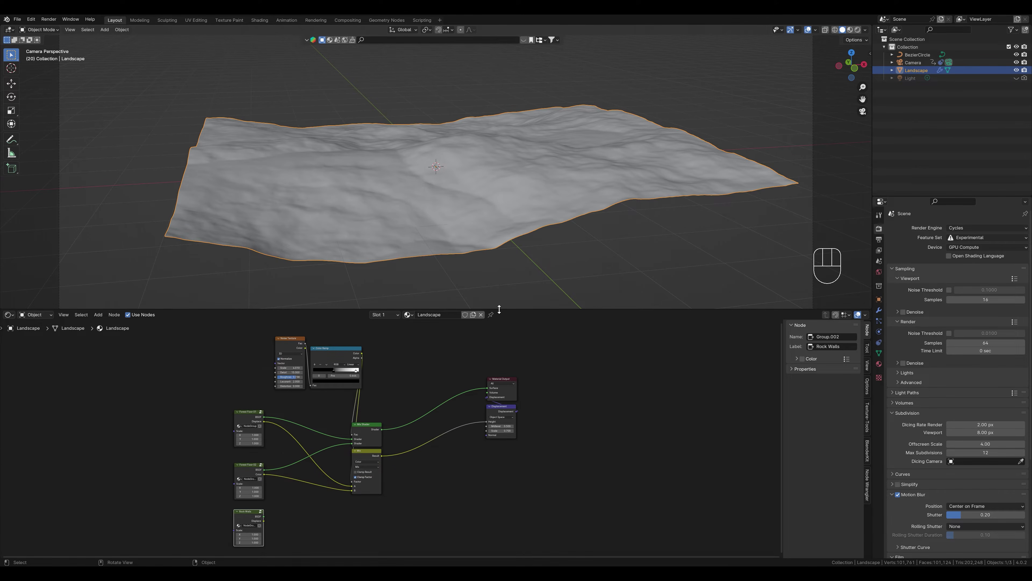
pyautogui.moveTo(487, 309); pyautogui.dragTo(487, 401)
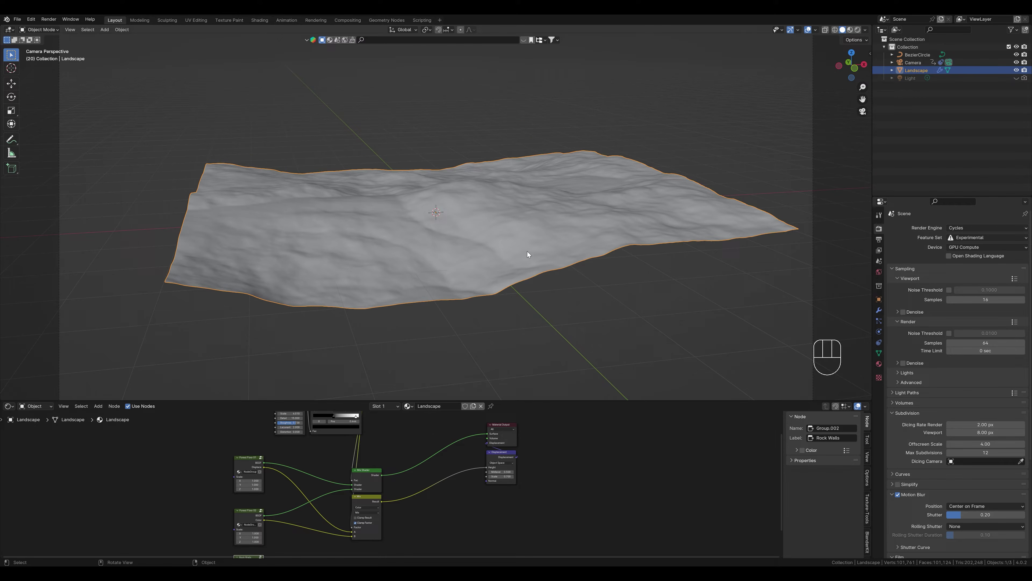
pyautogui.press('Tab')
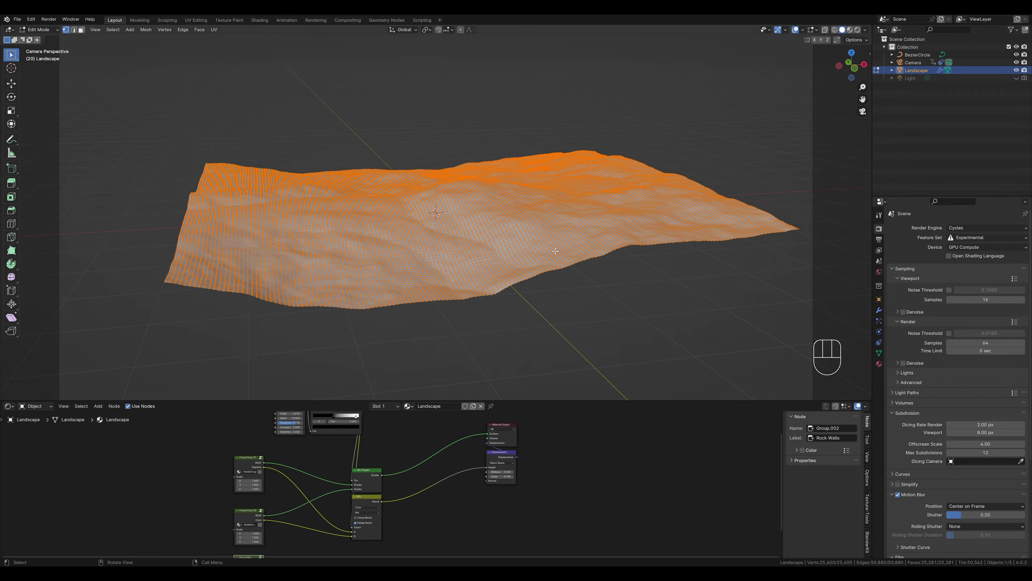
pyautogui.press('KP_7')
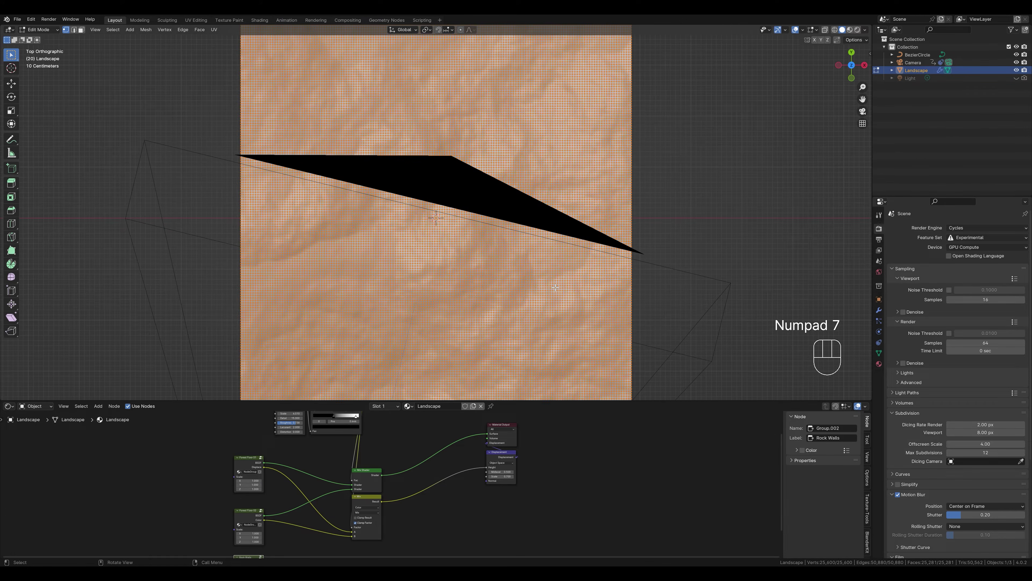
pyautogui.scroll(-3, 555, 287)
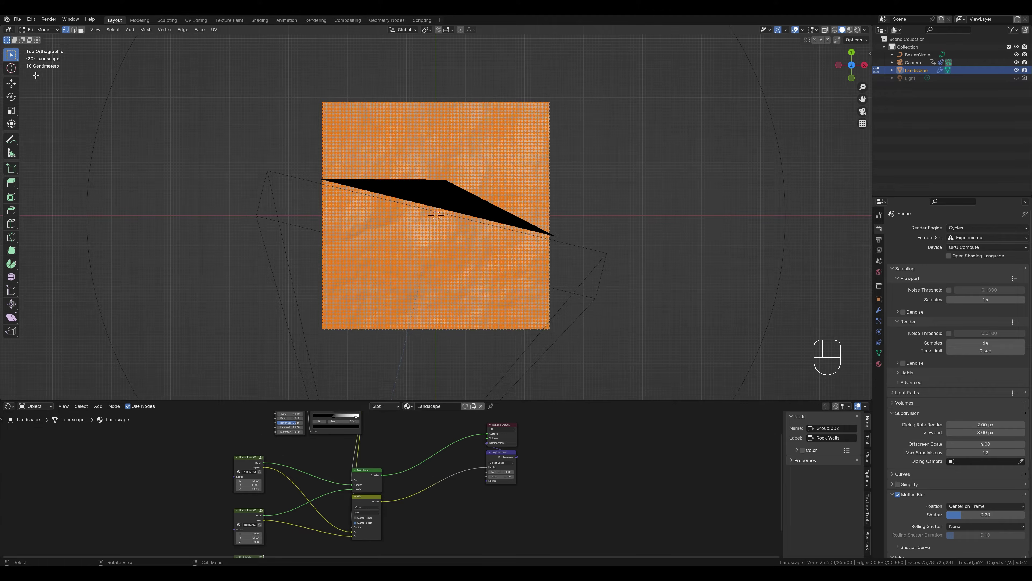
# Circle-select an irregular patch of landscape vertices from the upper right through the center with a radius of 78
pyautogui.moveTo(11, 55)
pyautogui.mouseDown()
pyautogui.moveTo(41, 57)
pyautogui.moveTo(45, 90)
pyautogui.mouseUp()
pyautogui.moveTo(52, 39); pyautogui.dragTo(61, 39)
pyautogui.moveTo(510, 143)
pyautogui.mouseDown()
pyautogui.moveTo(446, 171)
pyautogui.moveTo(454, 209)
pyautogui.moveTo(434, 235)
pyautogui.mouseUp()
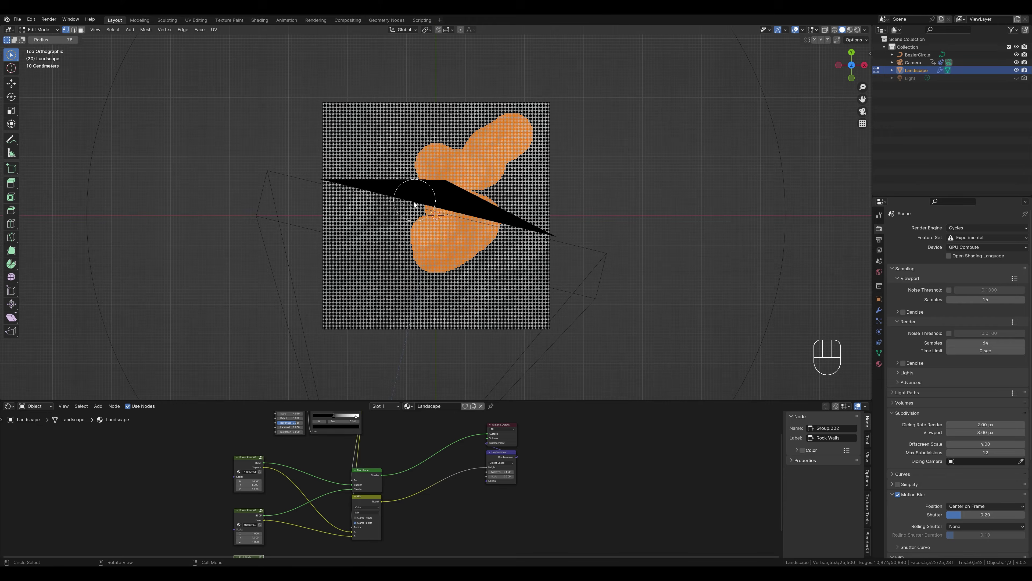
# Enable proportional editing and raise the selected landscape patch about 0.65 m along Z with a Smooth falloff of 1 m
pyautogui.moveTo(494, 304); pyautogui.dragTo(456, 253, button='middle')
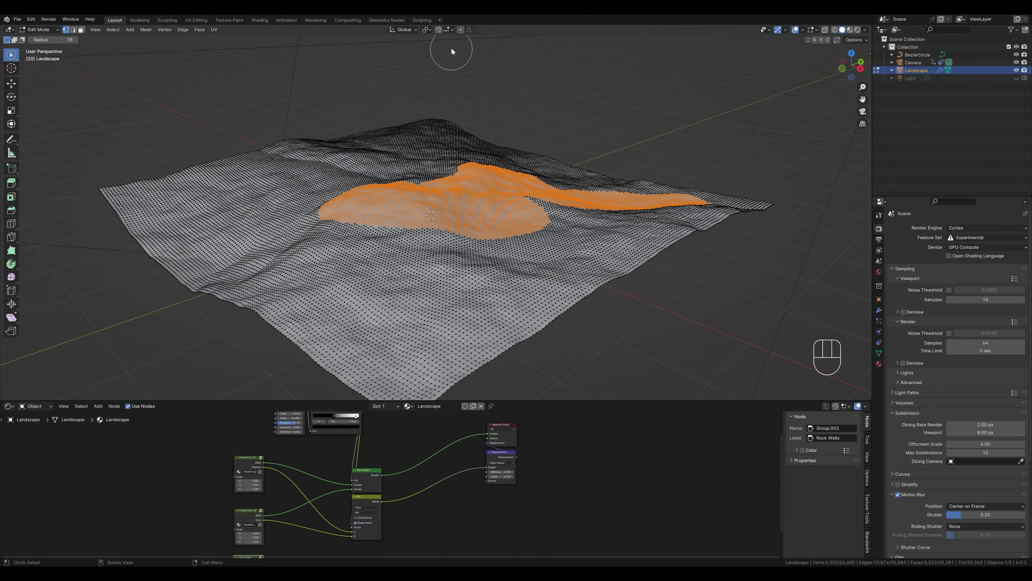
pyautogui.click(460, 32)
pyautogui.press('g')
pyautogui.press('z')
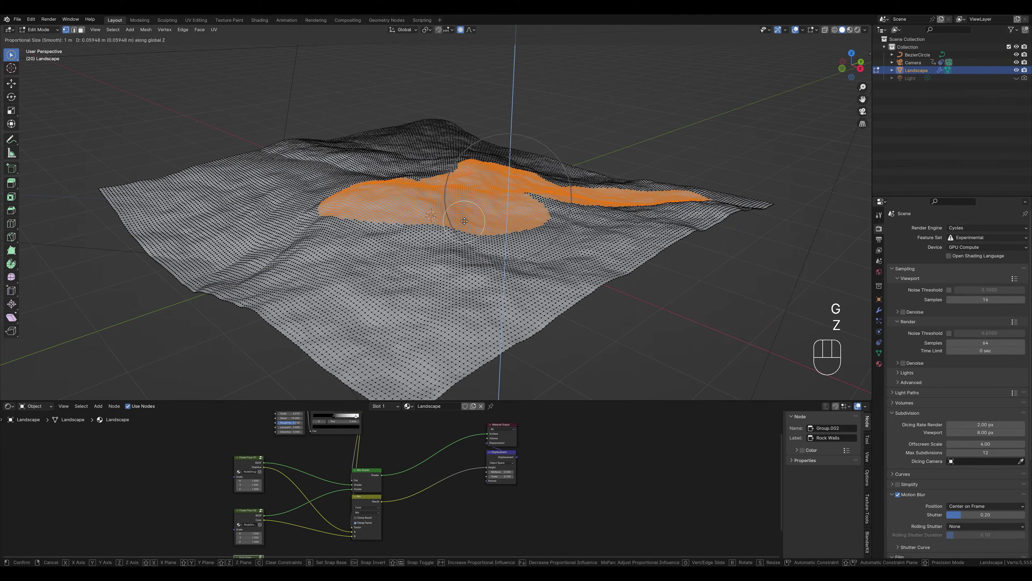
pyautogui.scroll(-4, 465, 199)
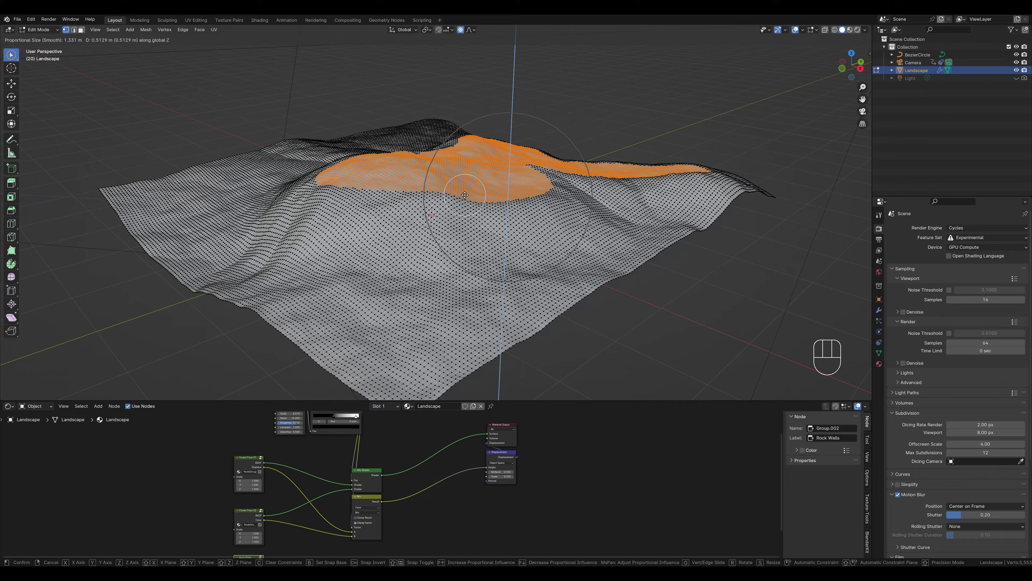
pyautogui.scroll(11, 465, 195)
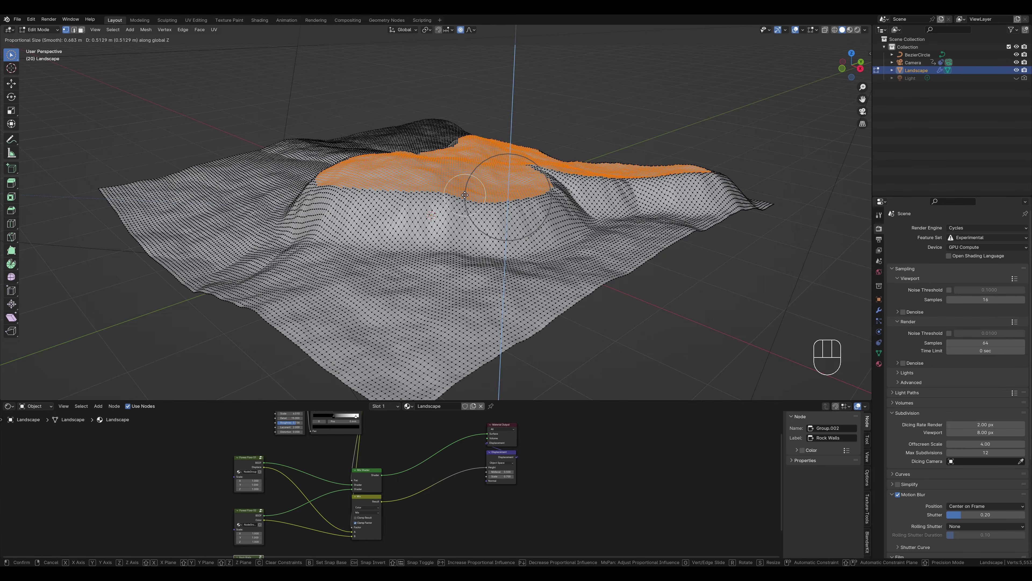
pyautogui.scroll(1, 465, 195)
pyautogui.scroll(-7, 465, 195)
pyautogui.scroll(-1, 465, 195)
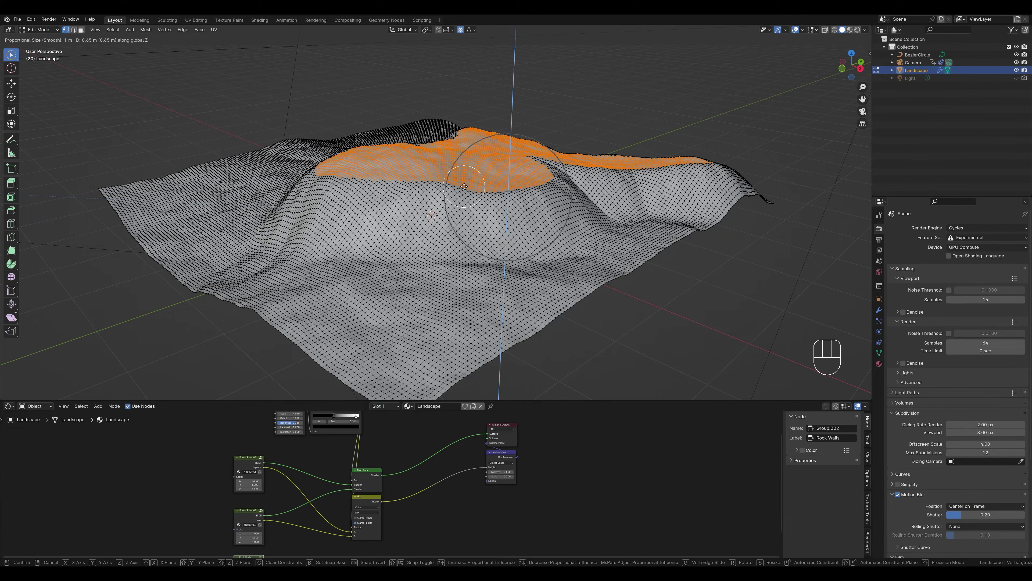
pyautogui.click(464, 187)
# Select a smaller patch on top of the raised hill and lift it about 0.35 m along Z
pyautogui.moveTo(464, 186); pyautogui.dragTo(427, 179, button='middle')
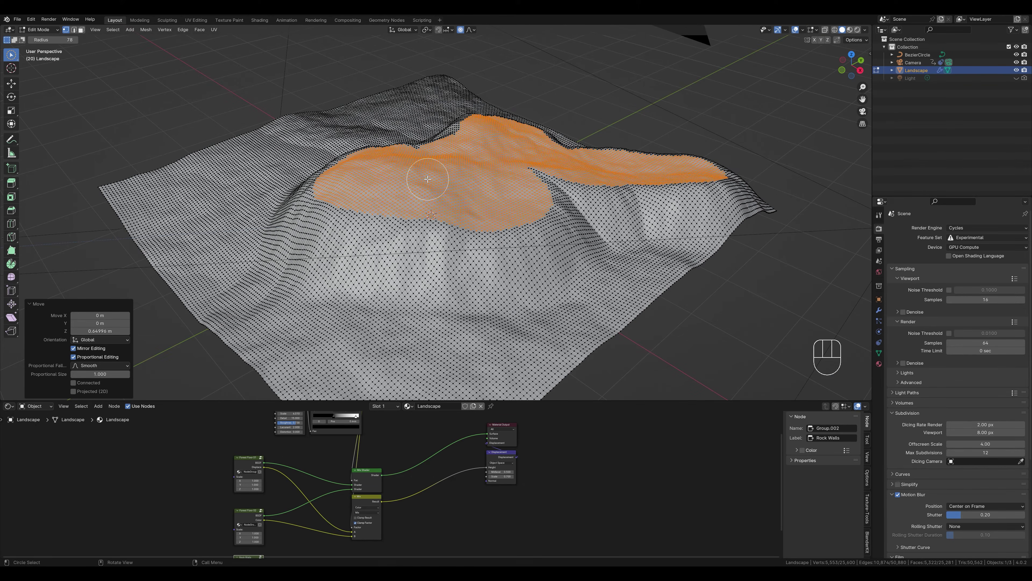
pyautogui.moveTo(428, 179)
pyautogui.mouseDown()
pyautogui.moveTo(479, 174)
pyautogui.moveTo(492, 150)
pyautogui.moveTo(484, 191)
pyautogui.mouseUp()
pyautogui.moveTo(483, 191); pyautogui.dragTo(459, 202, button='middle')
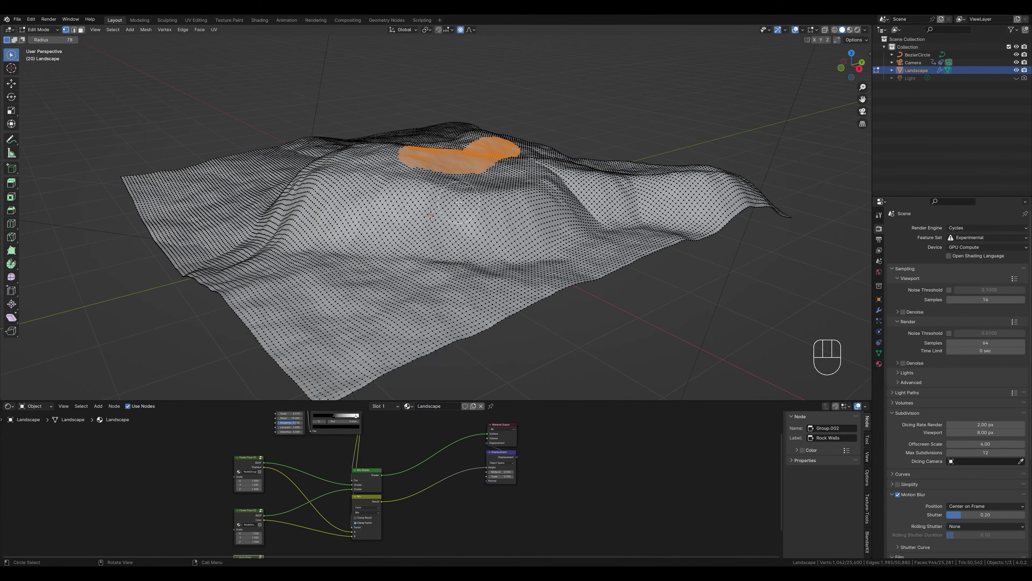
pyautogui.press('g')
pyautogui.press('z')
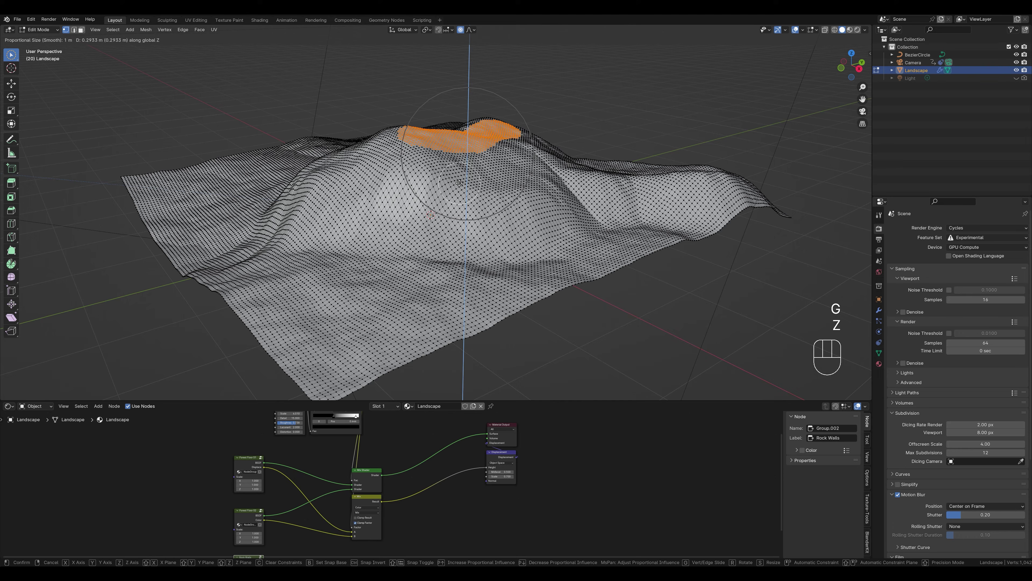
pyautogui.click(458, 180)
# Circle-select a small patch at the foot of the hill, raise it about 0.17 m along Z, and leave Edit Mode
pyautogui.press('c')
pyautogui.click(394, 277)
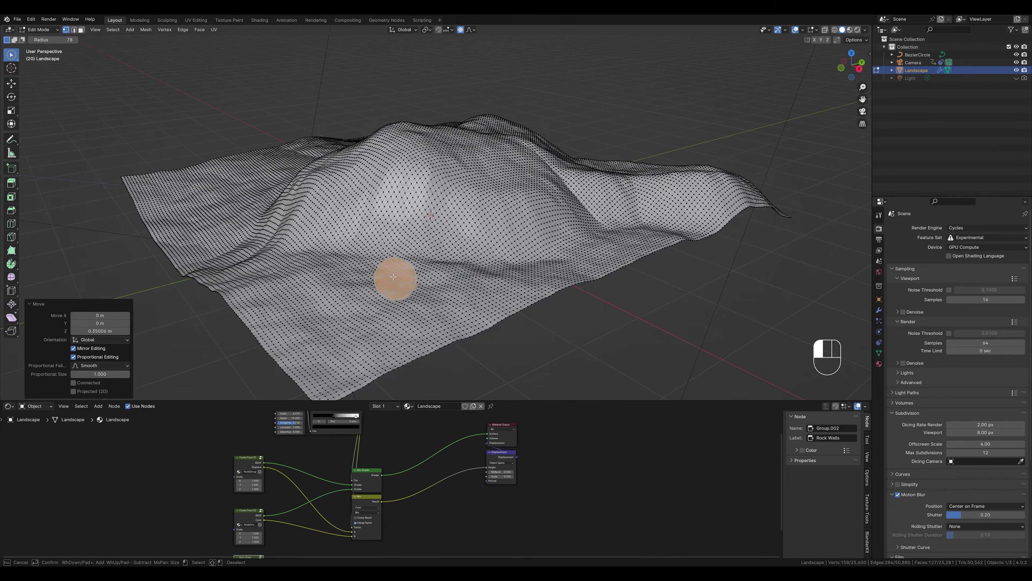
pyautogui.moveTo(393, 276)
pyautogui.mouseDown()
pyautogui.moveTo(400, 256)
pyautogui.moveTo(368, 282)
pyautogui.mouseUp()
pyautogui.rightClick(367, 281)
pyautogui.press('g')
pyautogui.press('z')
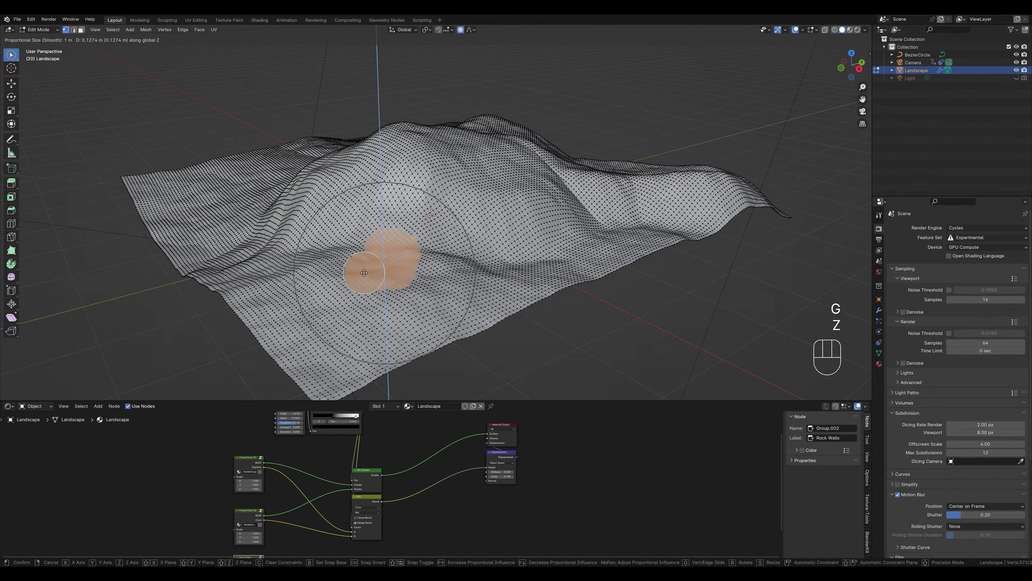
pyautogui.click(363, 272)
pyautogui.moveTo(364, 273); pyautogui.dragTo(376, 218, button='middle')
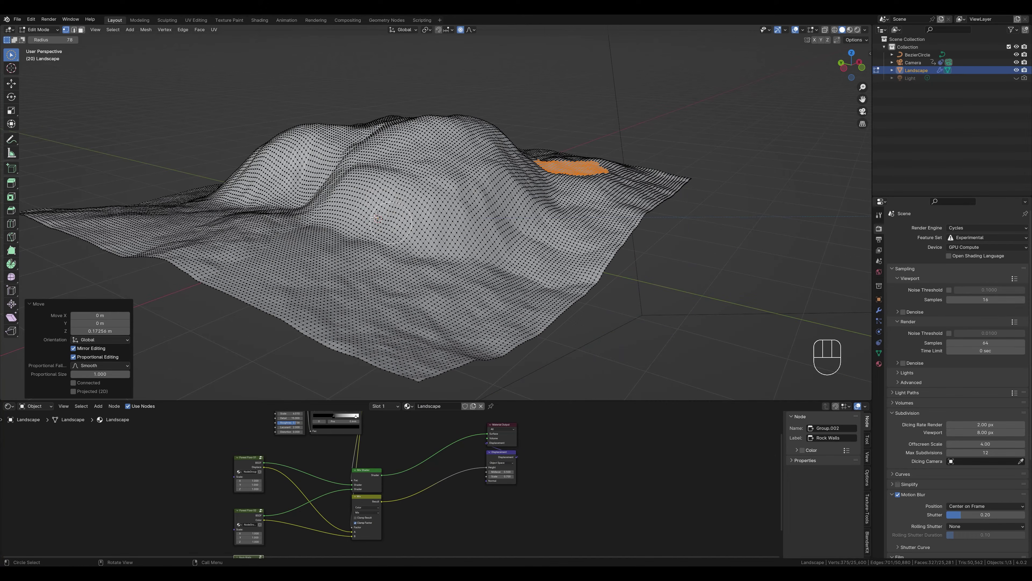
pyautogui.press('Tab')
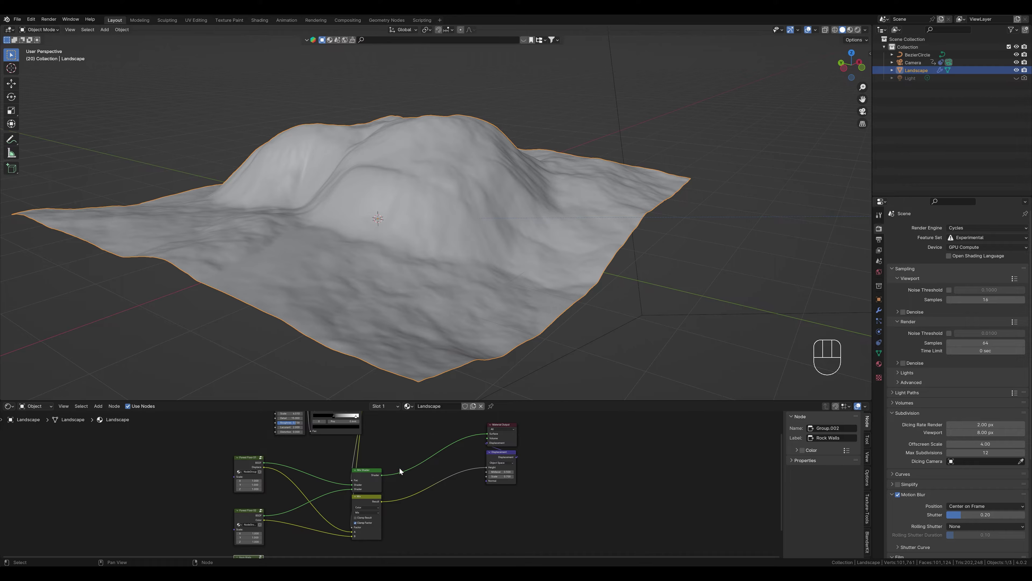
# Generate slope weights on the landscape with Weight from Slope, using the Z Slope method and the vertex group name Slope
pyautogui.moveTo(298, 440); pyautogui.dragTo(377, 397, button='middle')
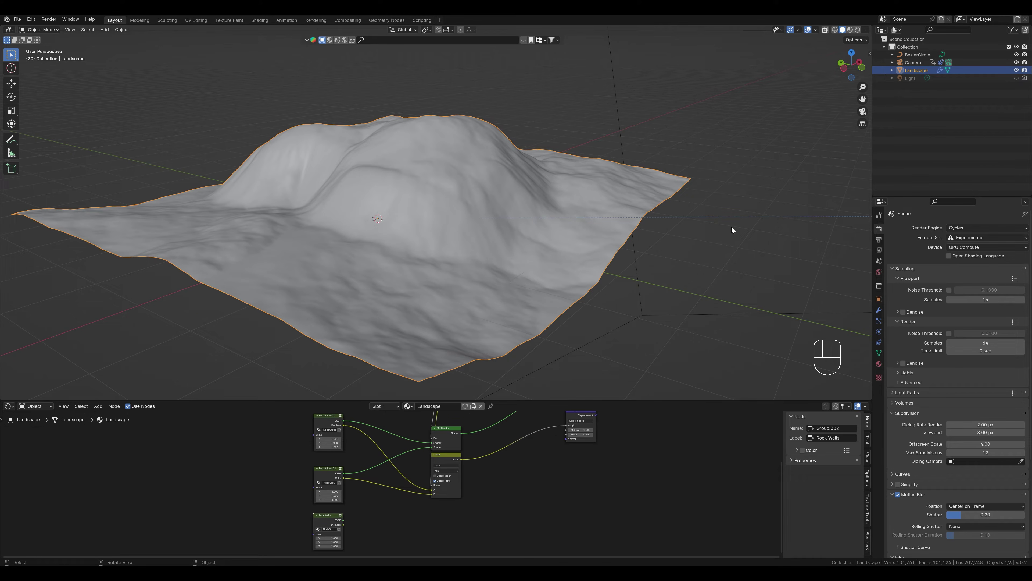
pyautogui.press('n')
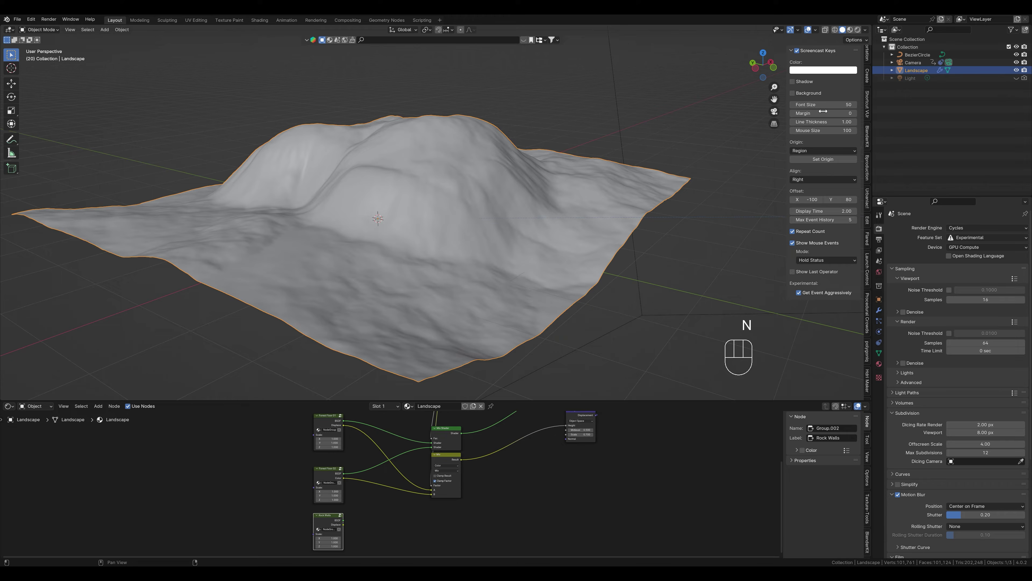
pyautogui.click(867, 73)
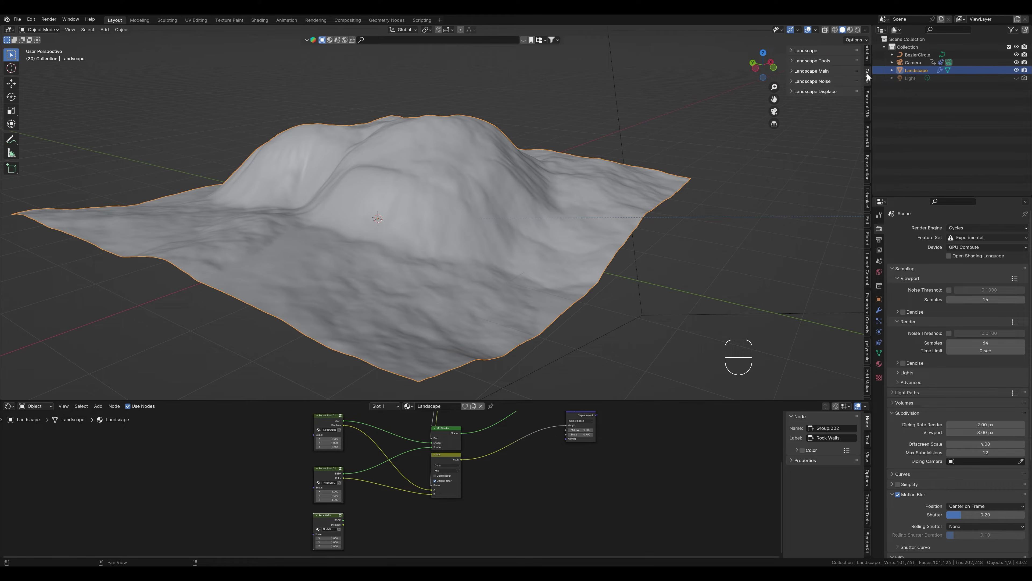
pyautogui.click(792, 60)
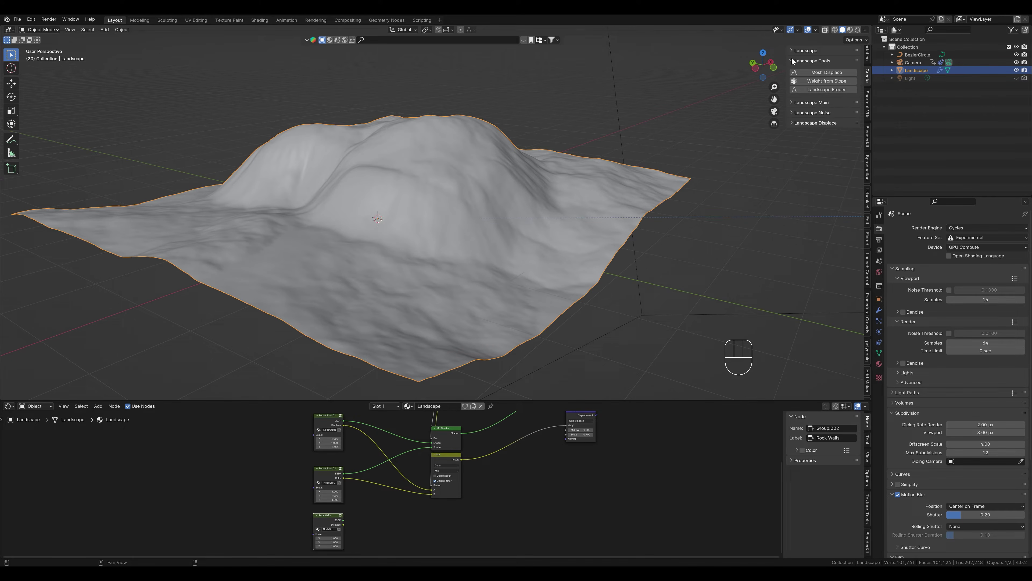
pyautogui.click(827, 82)
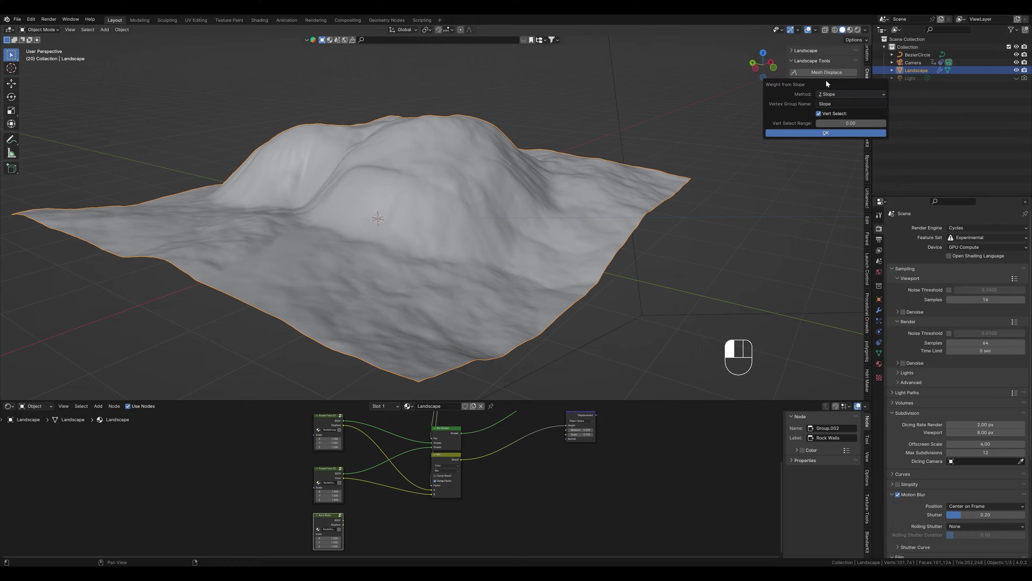
pyautogui.click(822, 133)
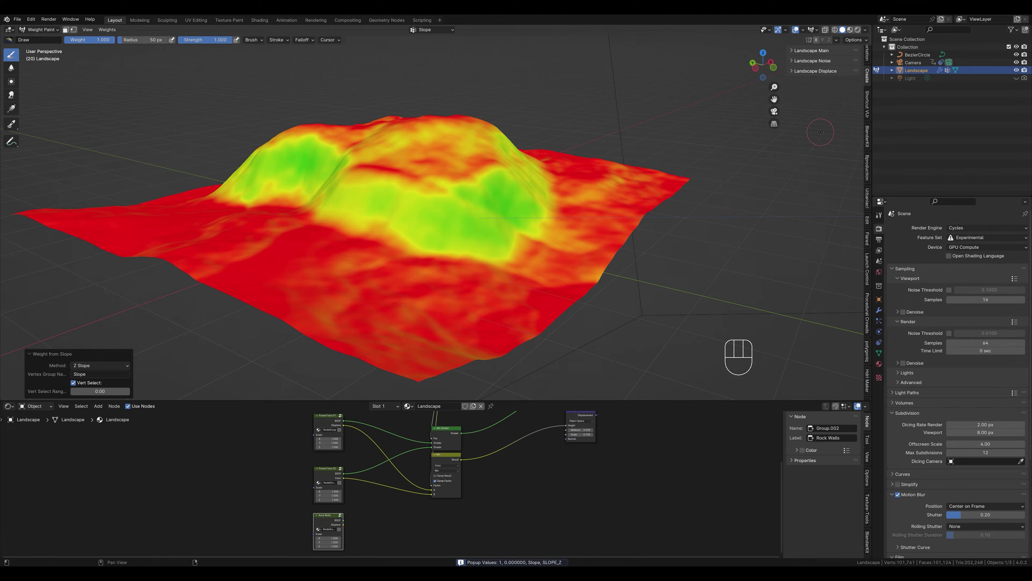
# Show the landscape's vertex groups and color attributes, and convert the slope weights to vertex colors in Vertex Paint mode
pyautogui.moveTo(622, 181); pyautogui.dragTo(354, 180, button='middle')
pyautogui.moveTo(523, 189); pyautogui.dragTo(691, 209, button='middle')
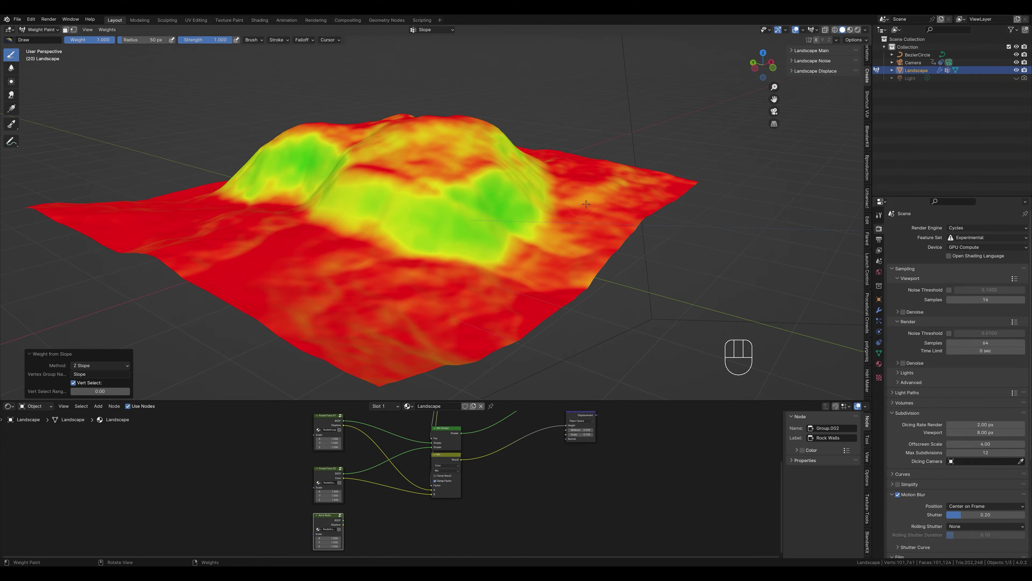
pyautogui.click(877, 352)
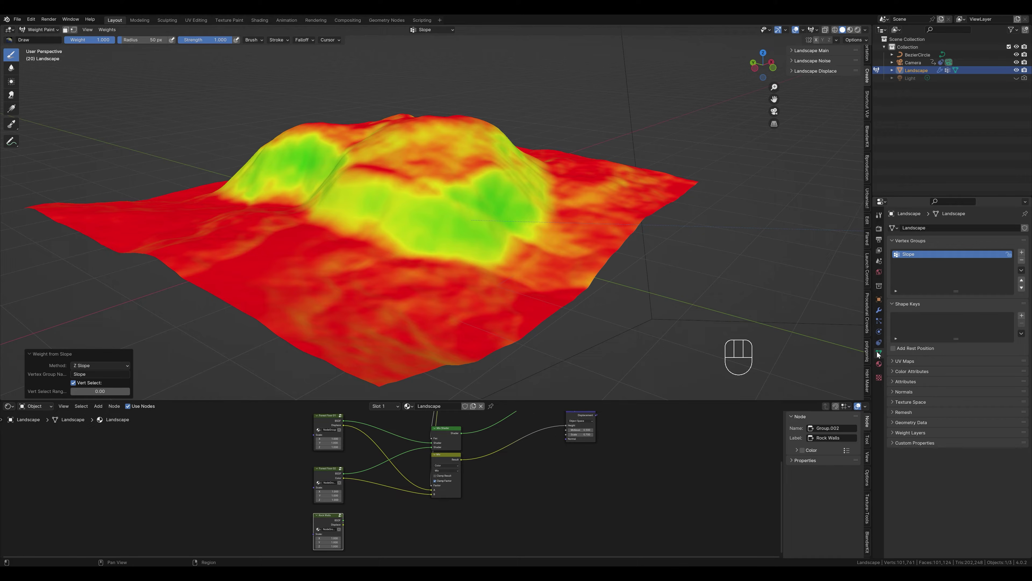
pyautogui.click(895, 372)
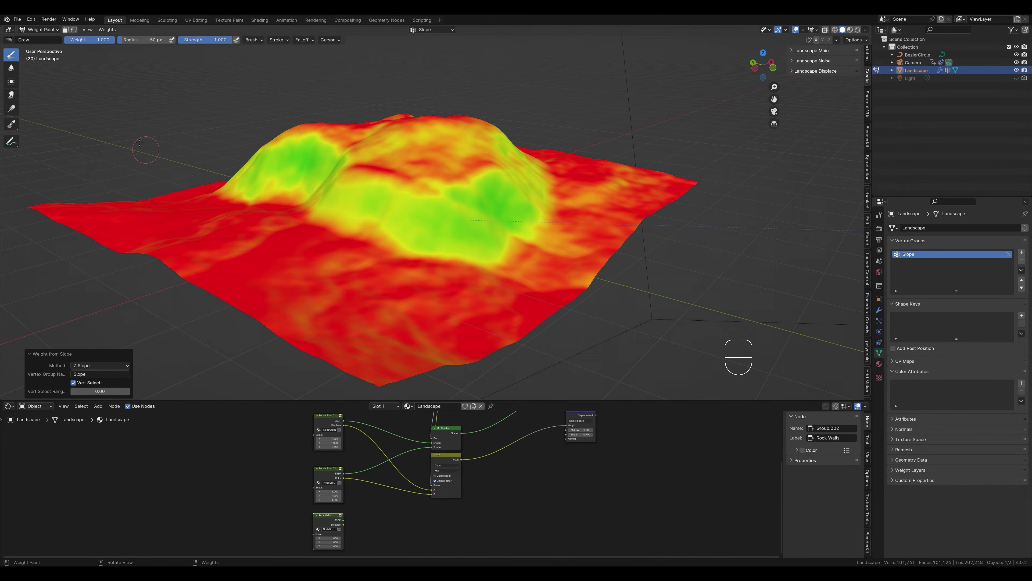
pyautogui.click(44, 30)
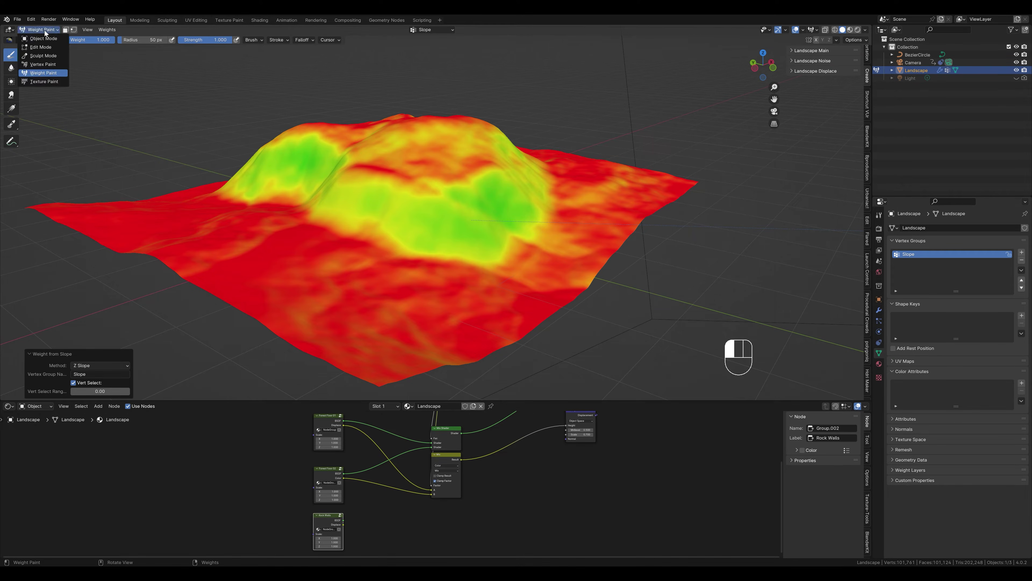
pyautogui.click(45, 65)
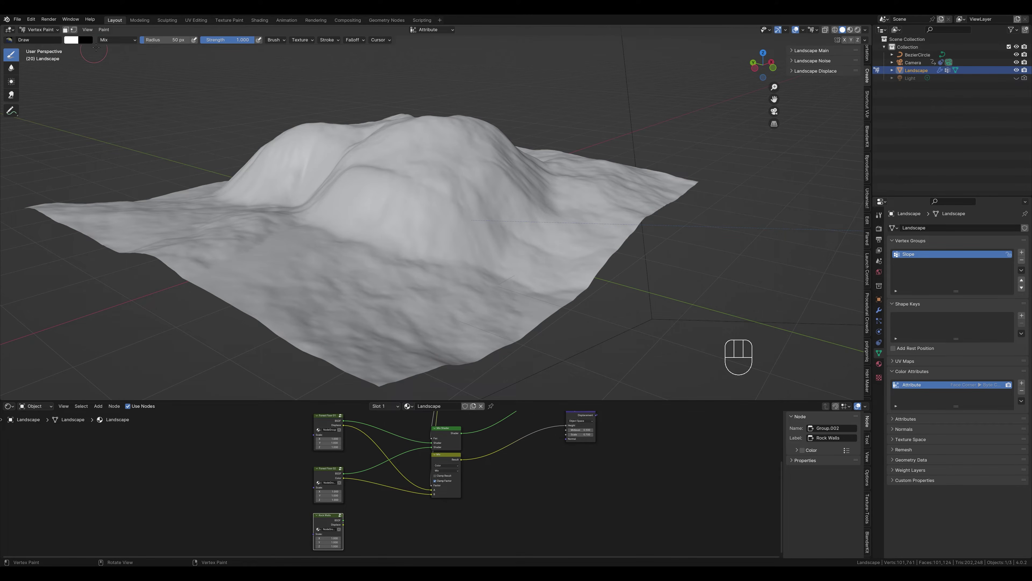
pyautogui.click(105, 31)
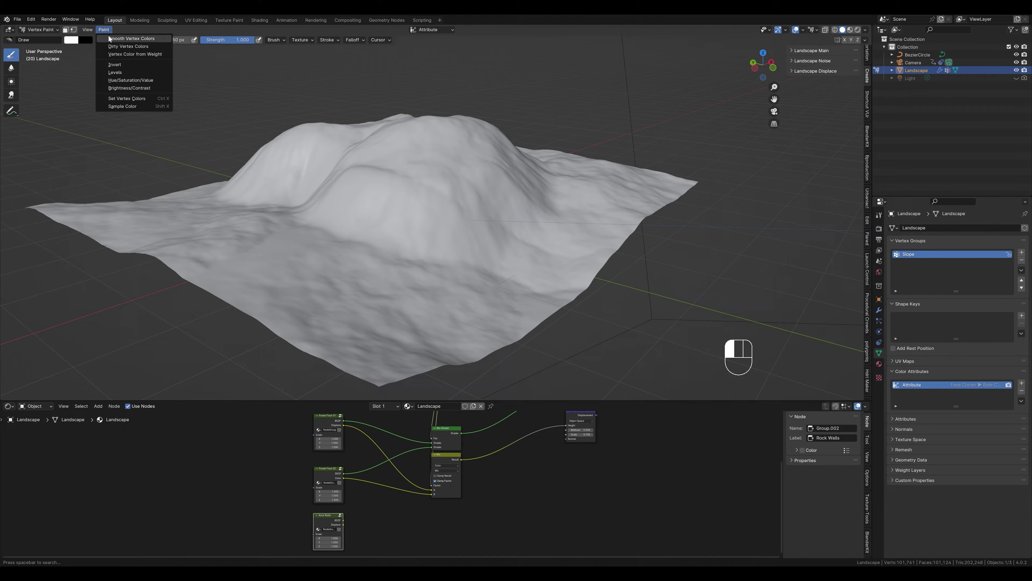
pyautogui.click(128, 54)
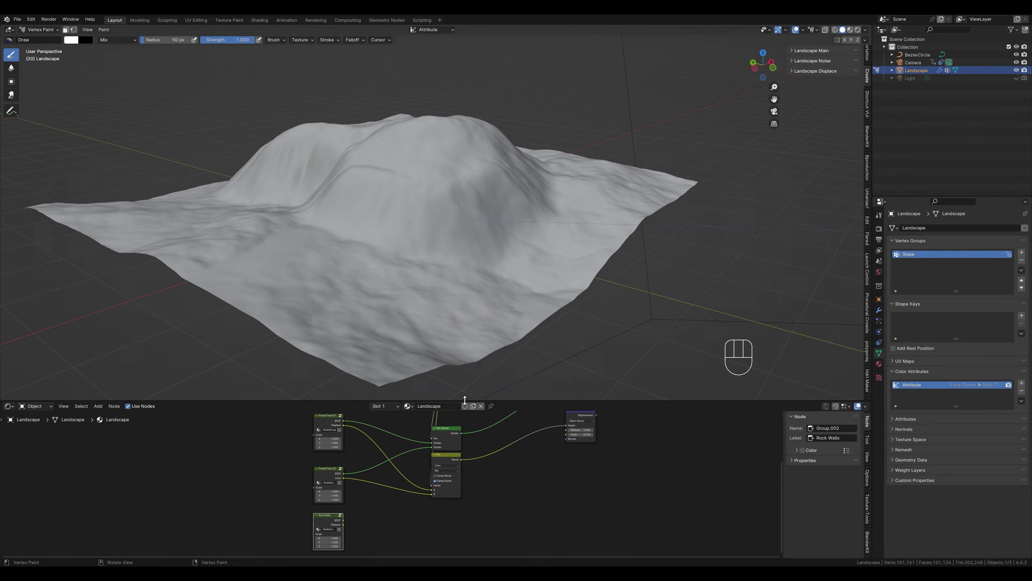
# Enlarge the shader editor, preview the material in the viewport, and add a Color Attribute node beside the Rock Walls group
pyautogui.moveTo(465, 400); pyautogui.dragTo(461, 314)
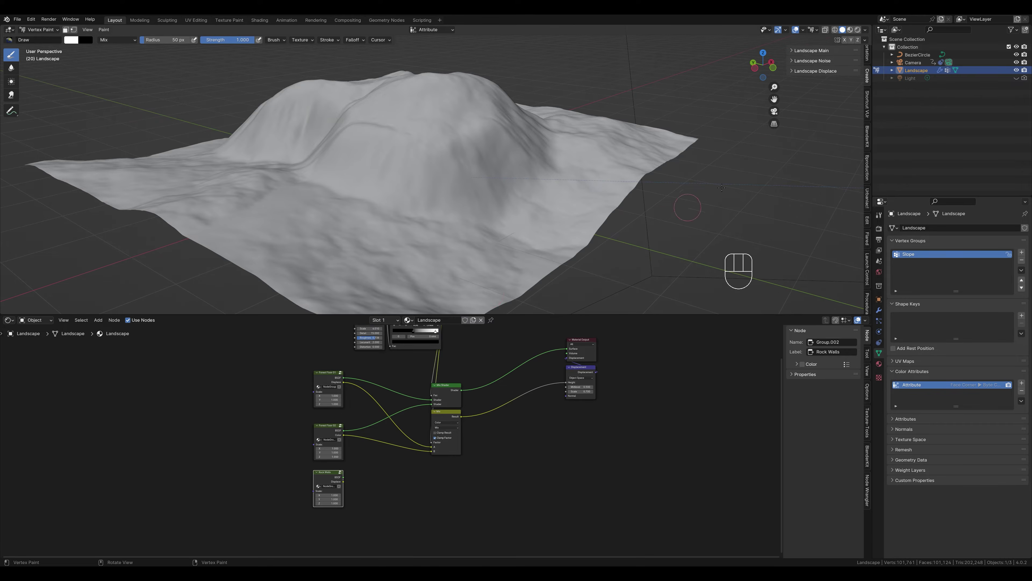
pyautogui.click(850, 31)
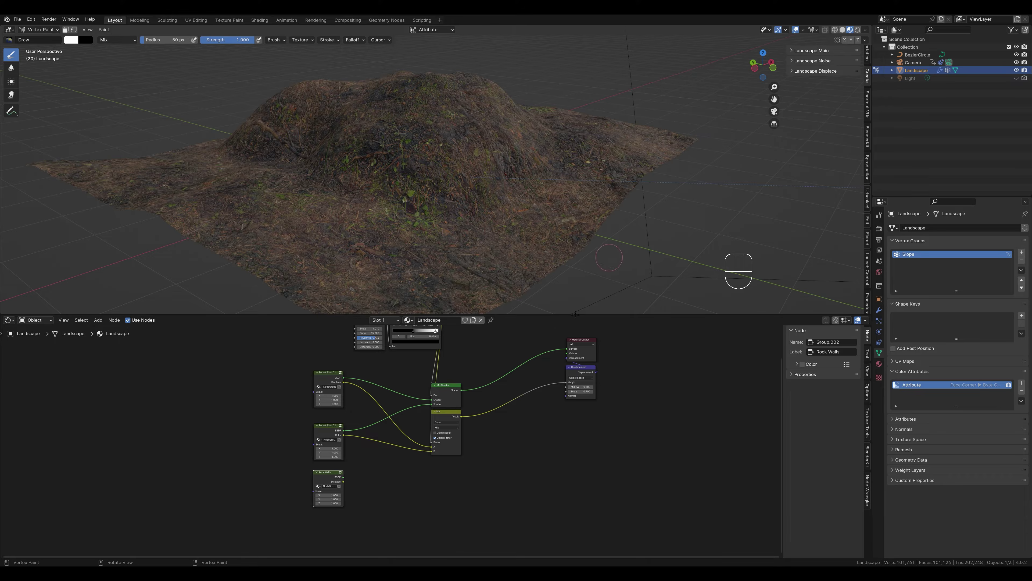
pyautogui.hotkey('shift', 'a')
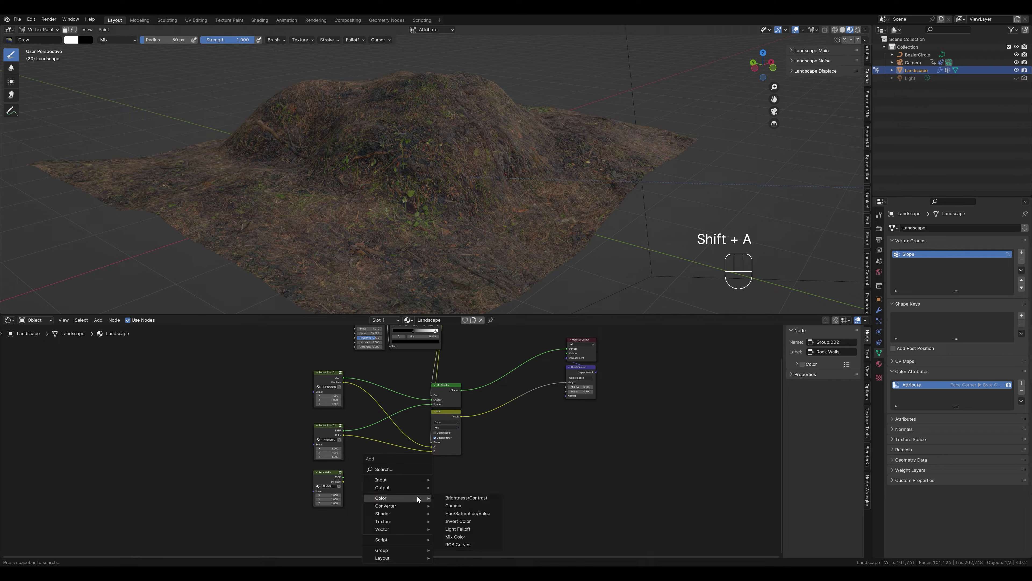
pyautogui.click(391, 470)
pyautogui.write('color')
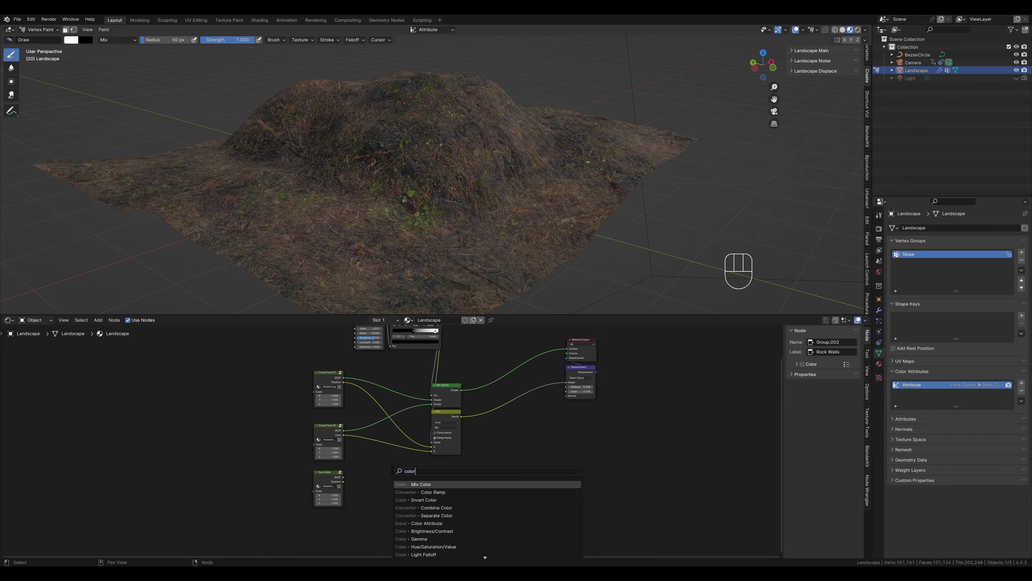
pyautogui.press('Down')
pyautogui.press('Down')
pyautogui.press('Down')
pyautogui.press('Return')
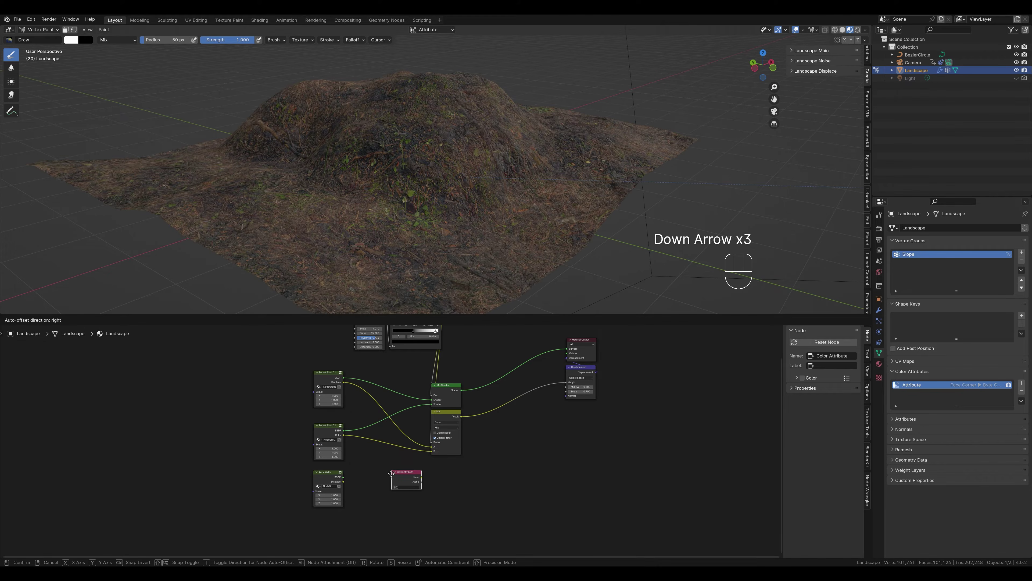
pyautogui.click(391, 495)
# Rename the landscape's color attribute Slope col and choose it in the Color Attribute node
pyautogui.scroll(3, 390, 495)
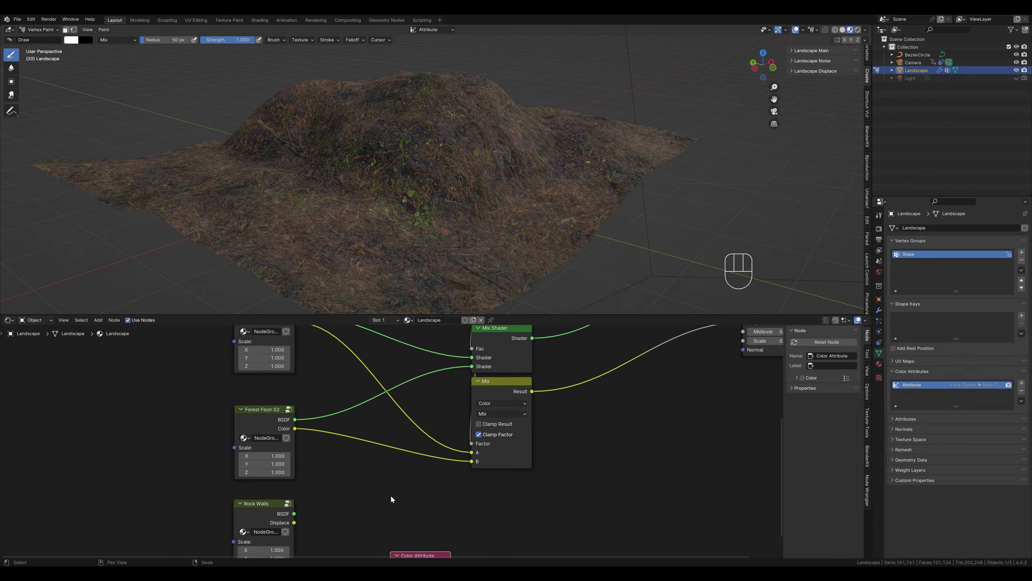
pyautogui.moveTo(390, 496); pyautogui.dragTo(398, 386, button='middle')
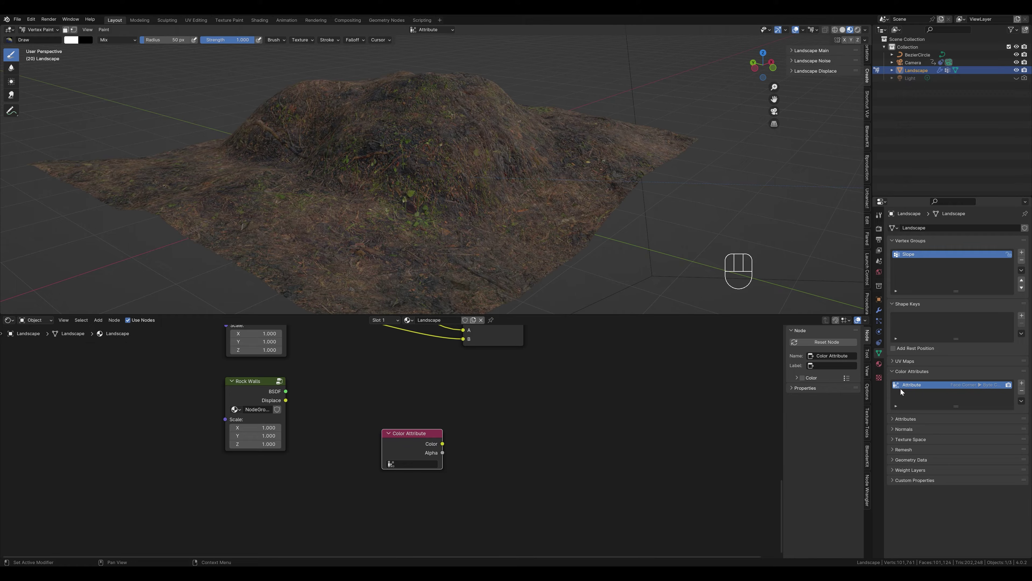
pyautogui.doubleClick(910, 385)
pyautogui.write('S')
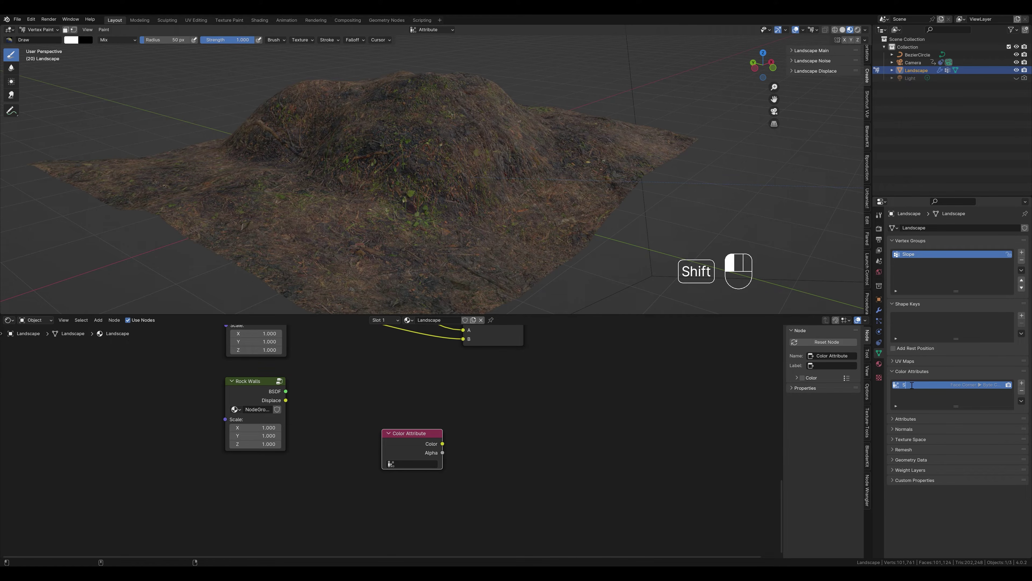
pyautogui.write('lope c')
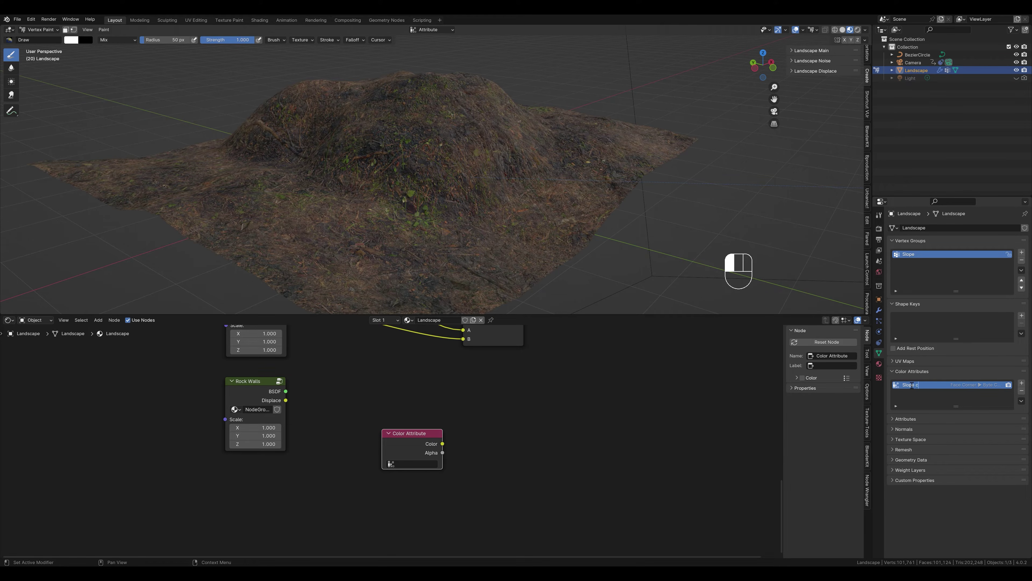
pyautogui.write('ol')
pyautogui.click(912, 384)
pyautogui.click(391, 465)
pyautogui.click(396, 476)
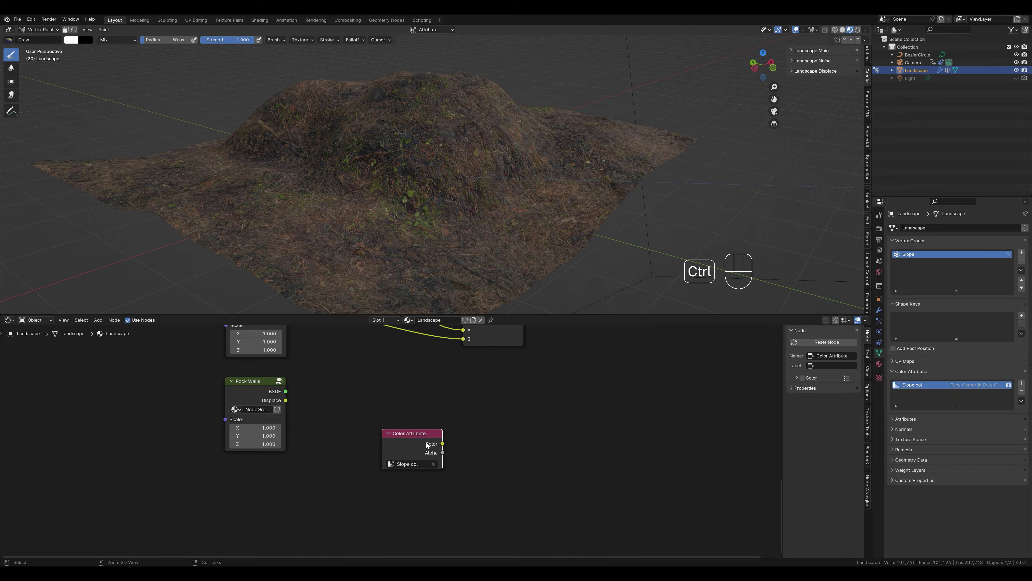
# Preview the Color Attribute node's output on the landscape and insert a Color Ramp node after it
pyautogui.keyDown('ctrl'); pyautogui.keyDown('shift'); pyautogui.click(416, 432); pyautogui.keyUp('shift'); pyautogui.keyUp('ctrl')
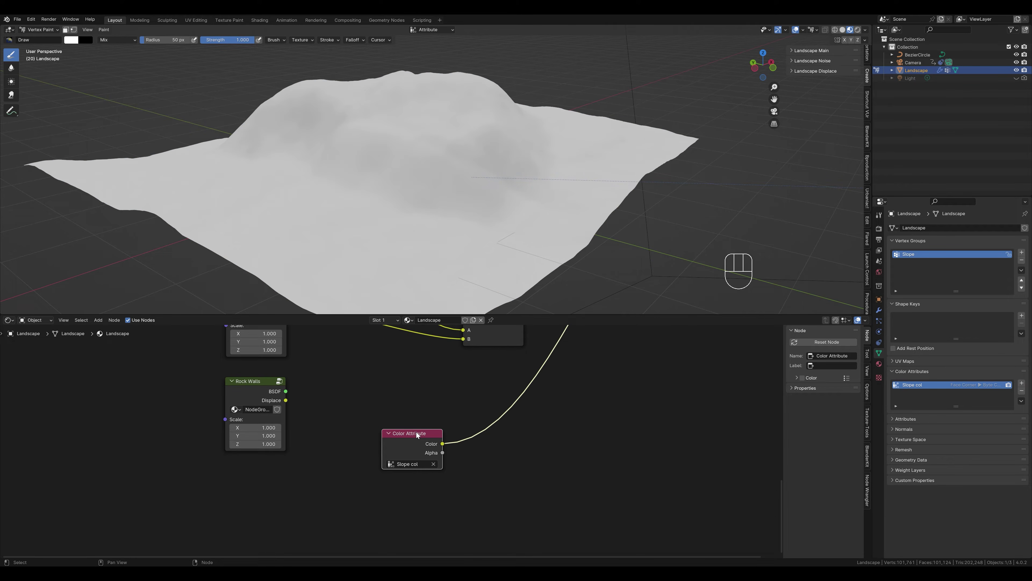
pyautogui.moveTo(488, 454); pyautogui.dragTo(464, 482, button='middle')
pyautogui.scroll(-3, 461, 385)
pyautogui.hotkey('shift', 'a')
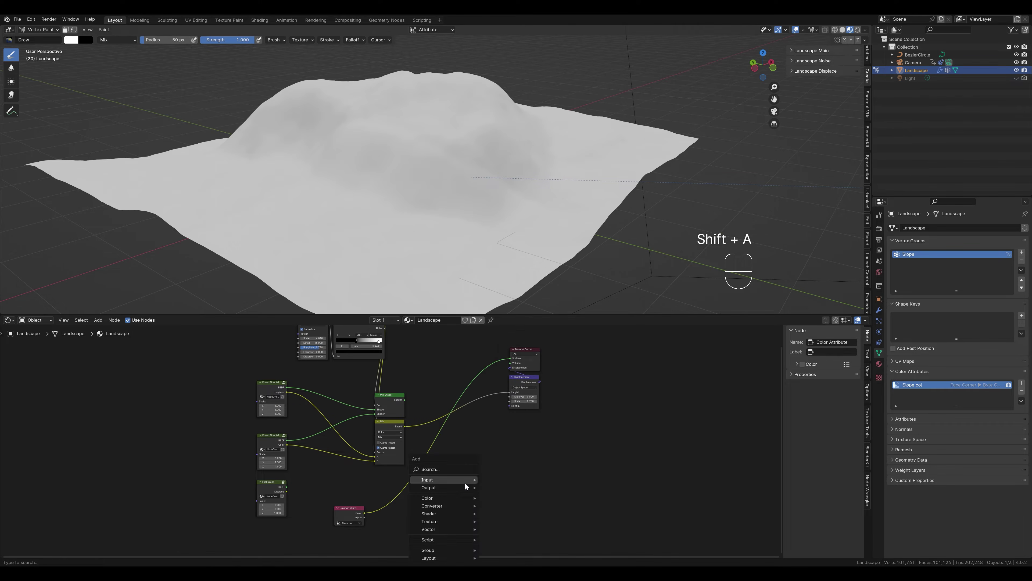
pyautogui.write('color')
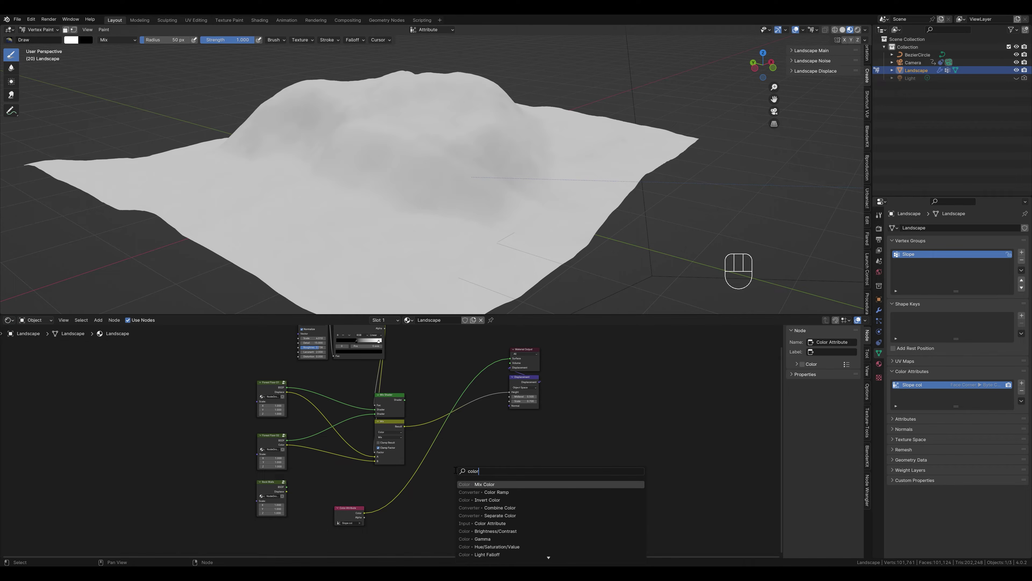
pyautogui.press('Down')
pyautogui.press('Return')
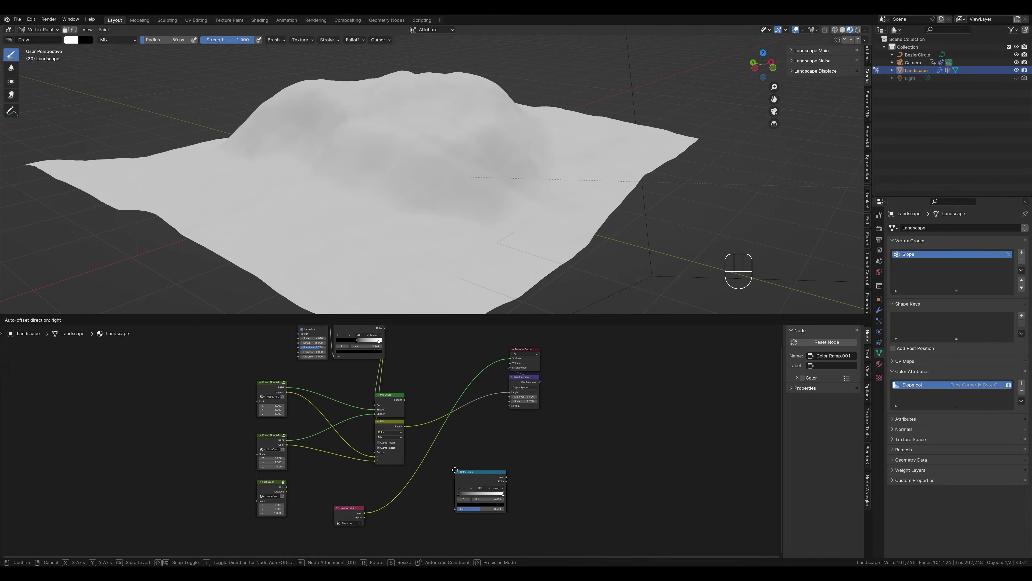
pyautogui.click(384, 494)
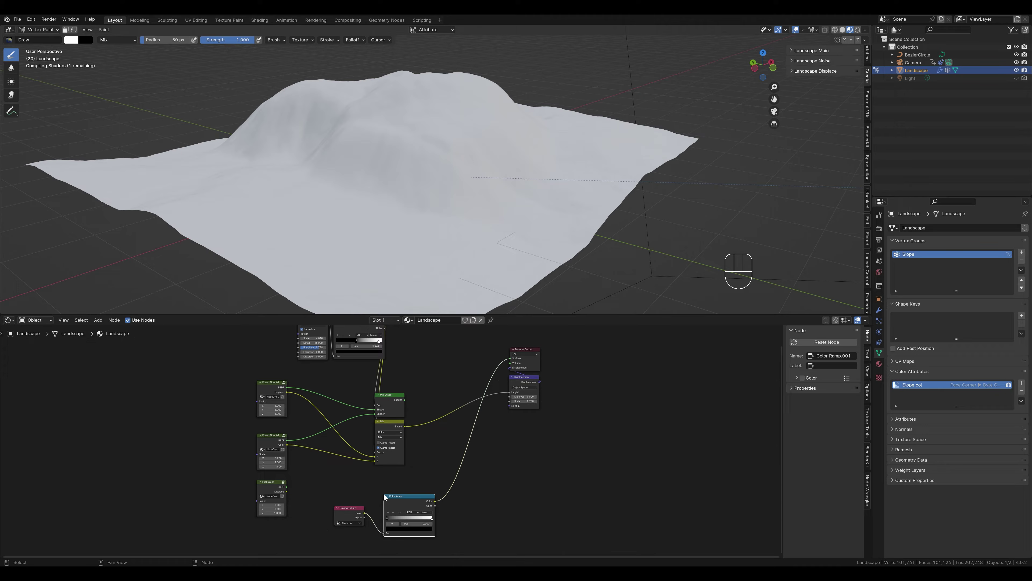
# Tighten the new Color Ramp's stops and reverse them so steep slopes are white and flat ground is black
pyautogui.moveTo(387, 519); pyautogui.dragTo(423, 525)
pyautogui.keyDown('shift'); pyautogui.scroll(3, 352, 406); pyautogui.keyUp('shift')
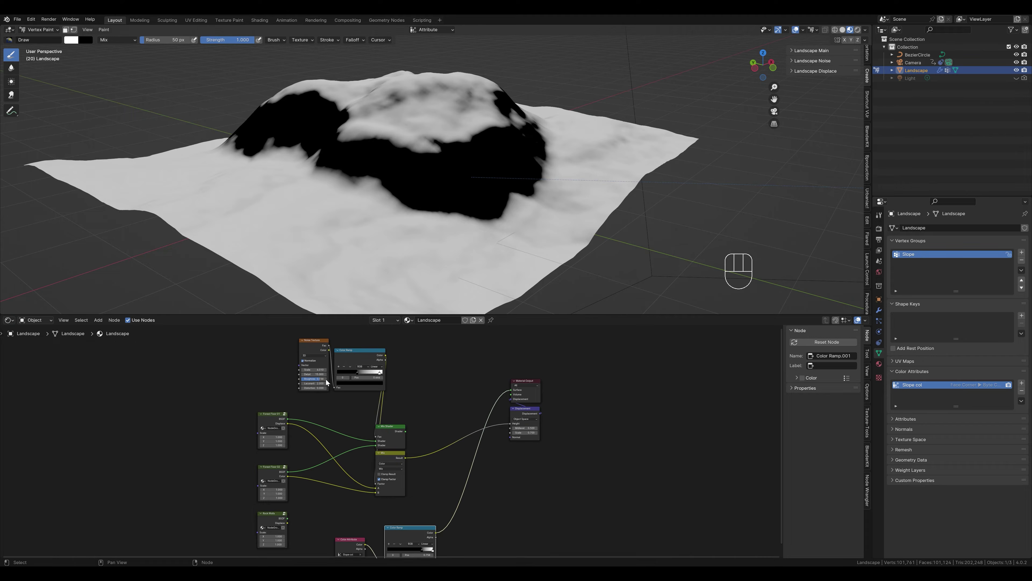
pyautogui.keyDown('shift'); pyautogui.scroll(-5, 411, 488); pyautogui.keyUp('shift')
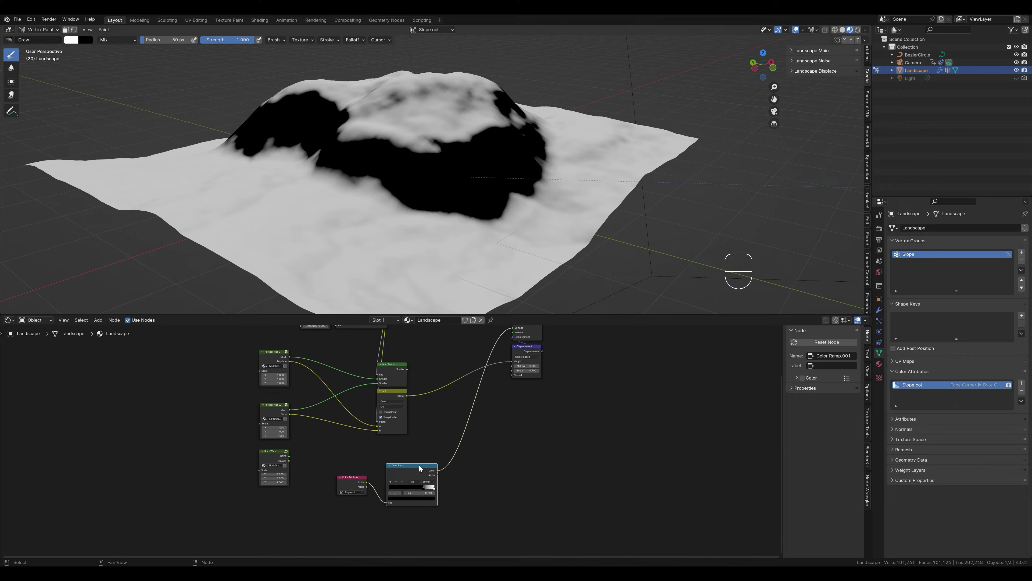
pyautogui.moveTo(439, 465)
pyautogui.mouseDown(button='middle')
pyautogui.moveTo(423, 439)
pyautogui.moveTo(422, 472)
pyautogui.mouseUp(button='middle')
pyautogui.moveTo(437, 496)
pyautogui.mouseDown()
pyautogui.moveTo(411, 498)
pyautogui.moveTo(432, 498)
pyautogui.mouseUp()
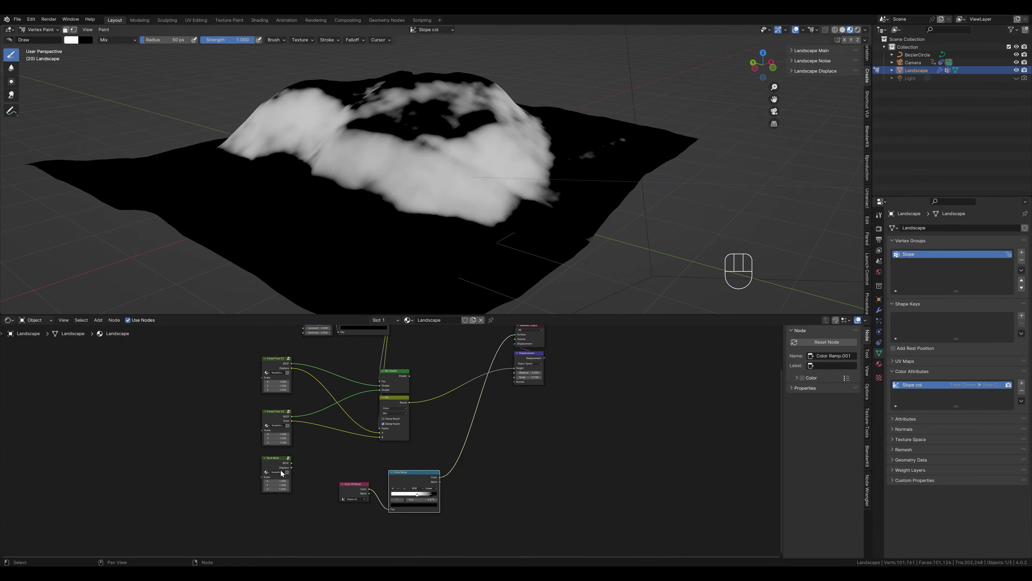
# Duplicate the Mix Shader and Mix nodes together and place the copies below the Displacement node
pyautogui.scroll(2, 281, 472)
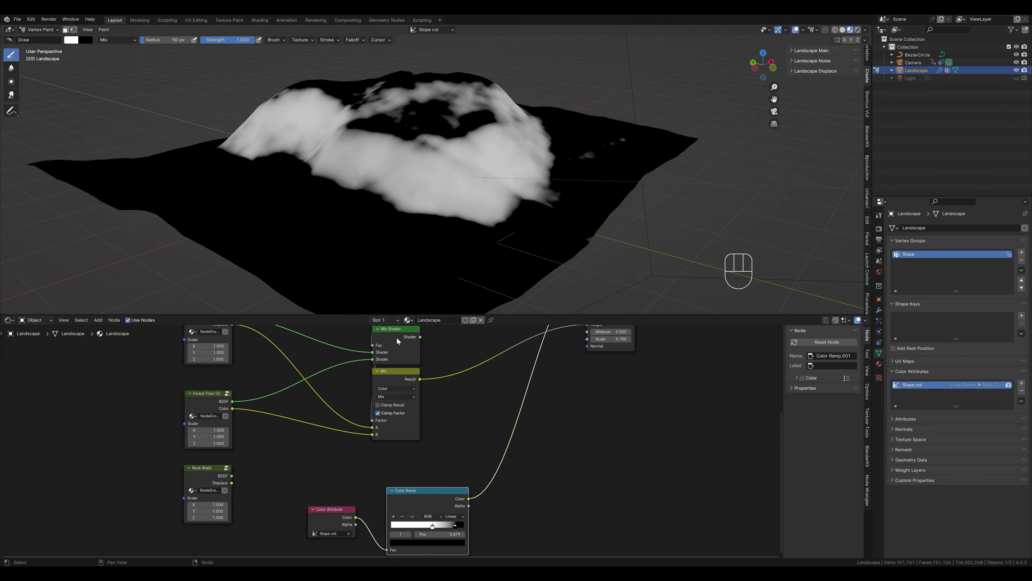
pyautogui.moveTo(442, 385); pyautogui.dragTo(401, 424, button='middle')
pyautogui.click(355, 371)
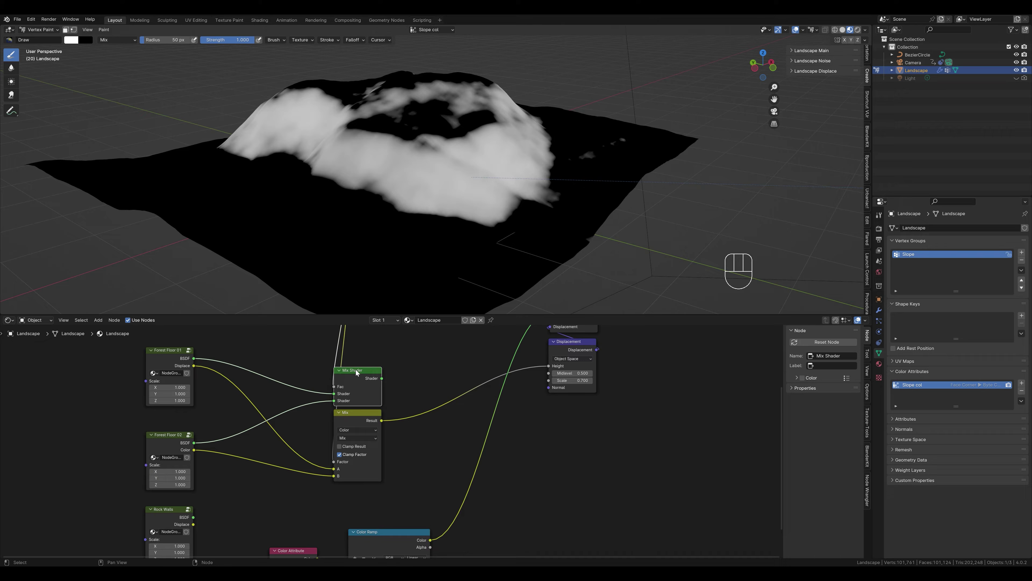
pyautogui.keyDown('shift'); pyautogui.click(359, 412); pyautogui.keyUp('shift')
pyautogui.hotkey('shift', 'd')
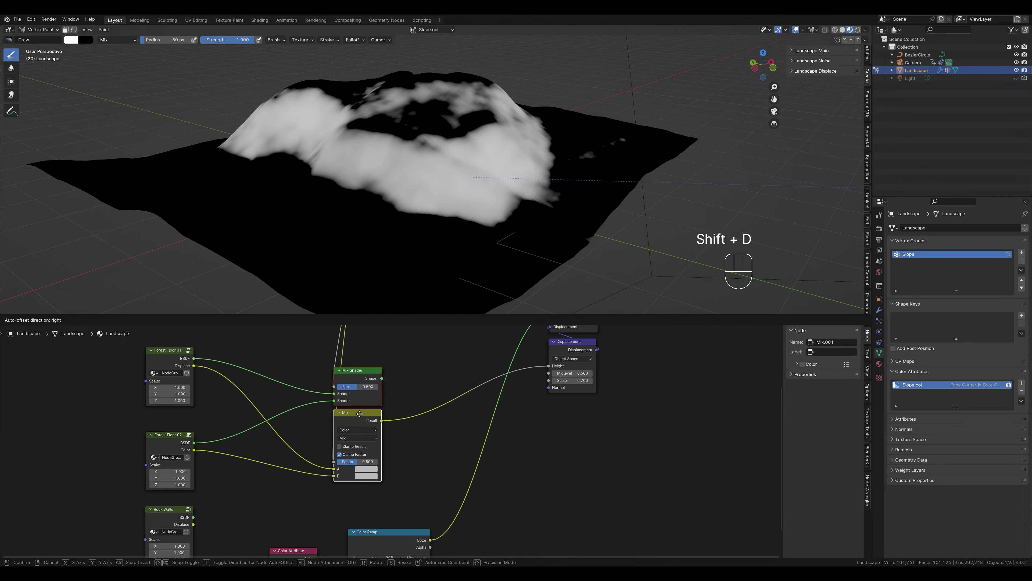
pyautogui.click(546, 456)
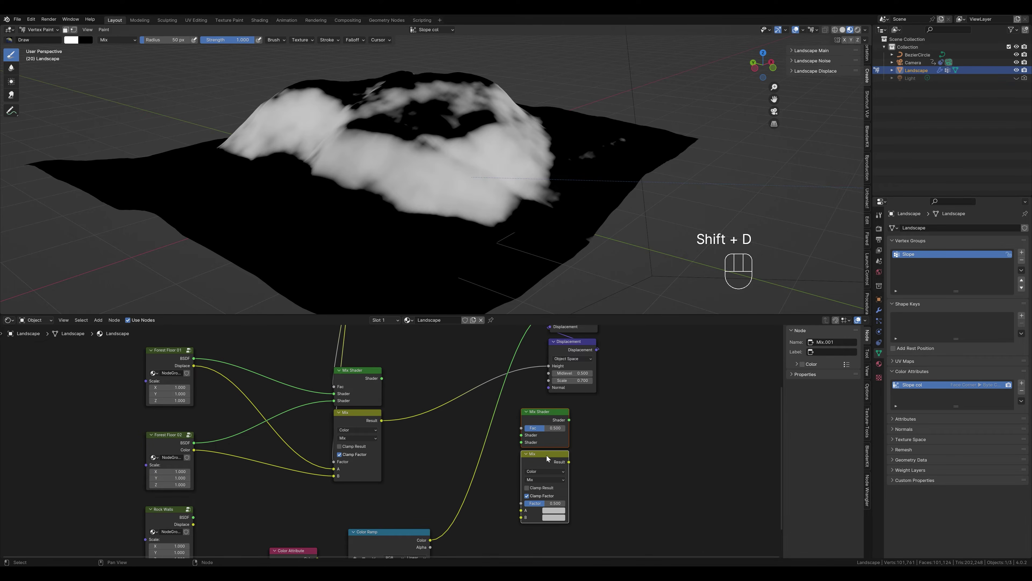
pyautogui.click(603, 448)
pyautogui.moveTo(599, 471); pyautogui.dragTo(620, 450, button='middle')
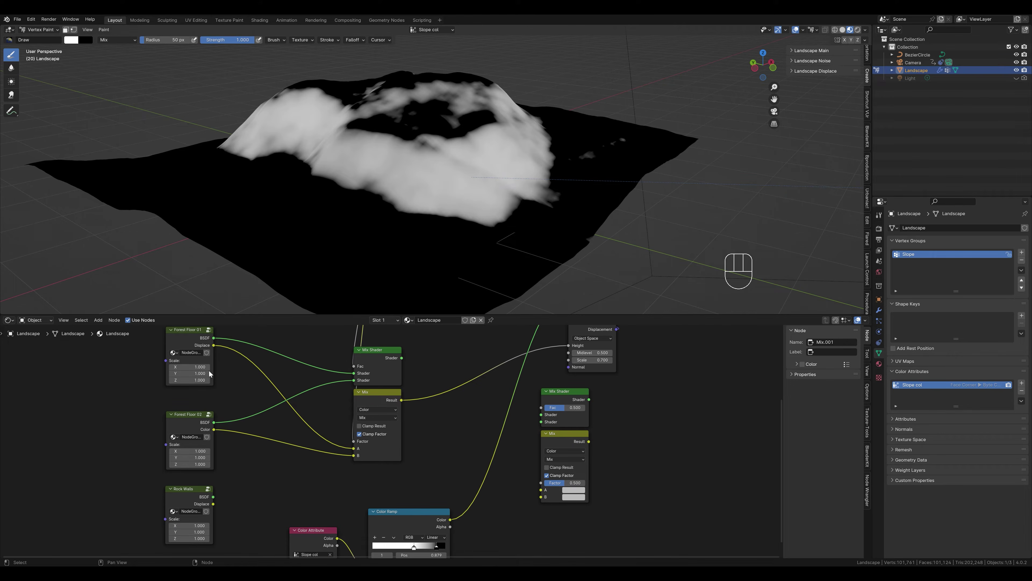
# Feed the original Mix Shader and Mix results into the copies' first inputs, and Rock Walls' BSDF and Displace into the second inputs
pyautogui.moveTo(401, 356); pyautogui.dragTo(539, 415)
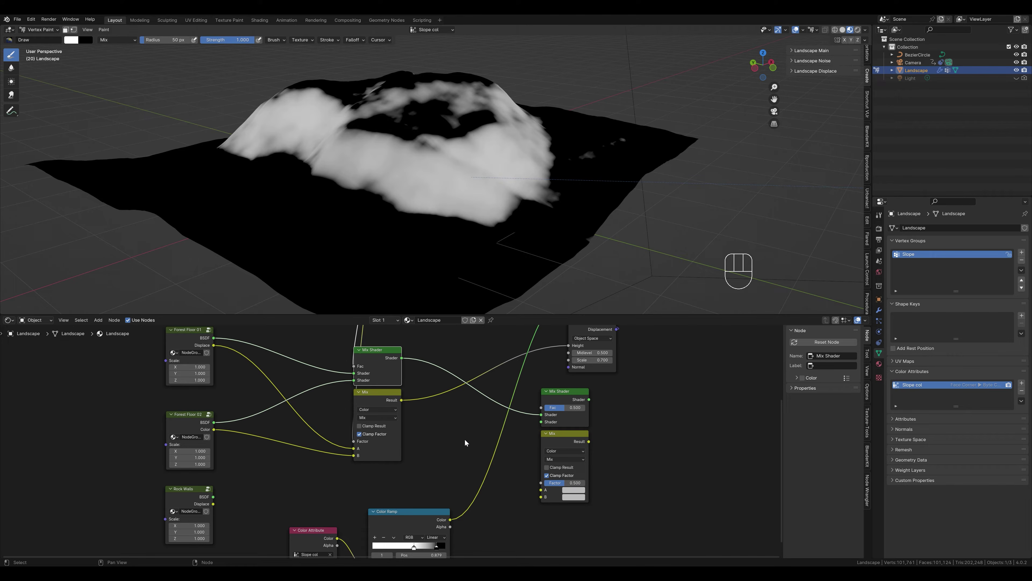
pyautogui.moveTo(401, 400); pyautogui.dragTo(540, 491)
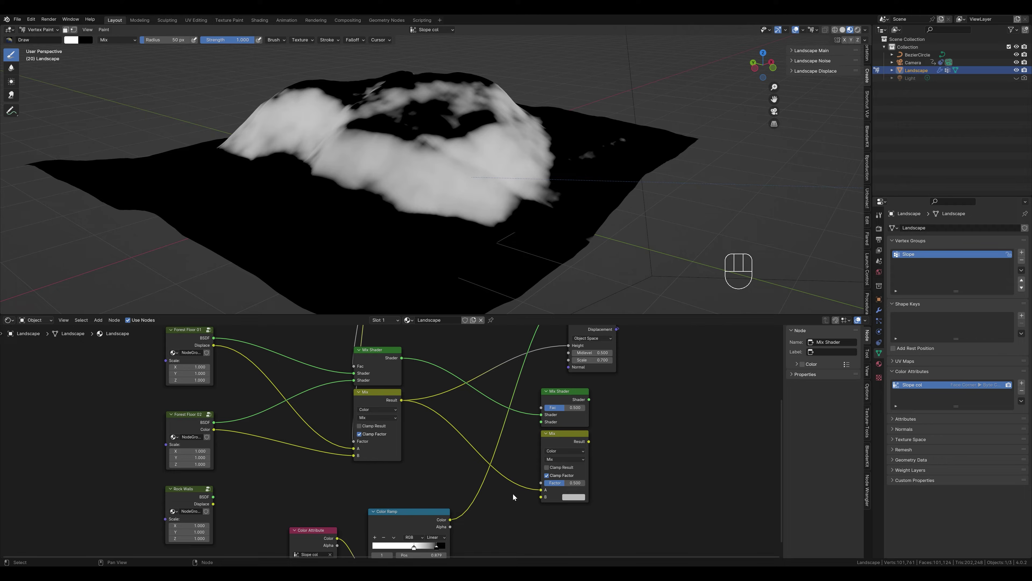
pyautogui.moveTo(213, 498); pyautogui.dragTo(541, 422)
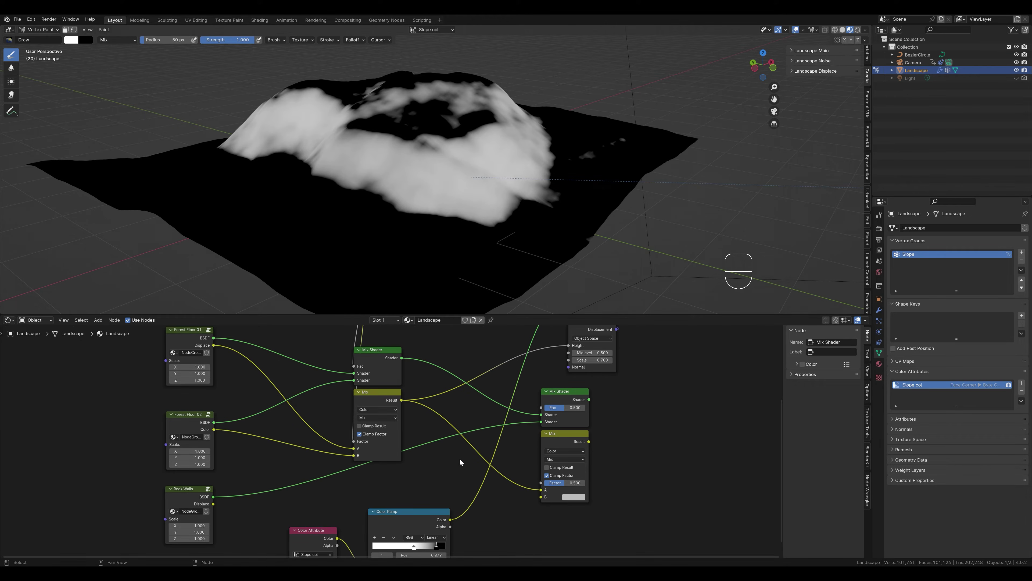
pyautogui.moveTo(213, 504); pyautogui.dragTo(540, 497)
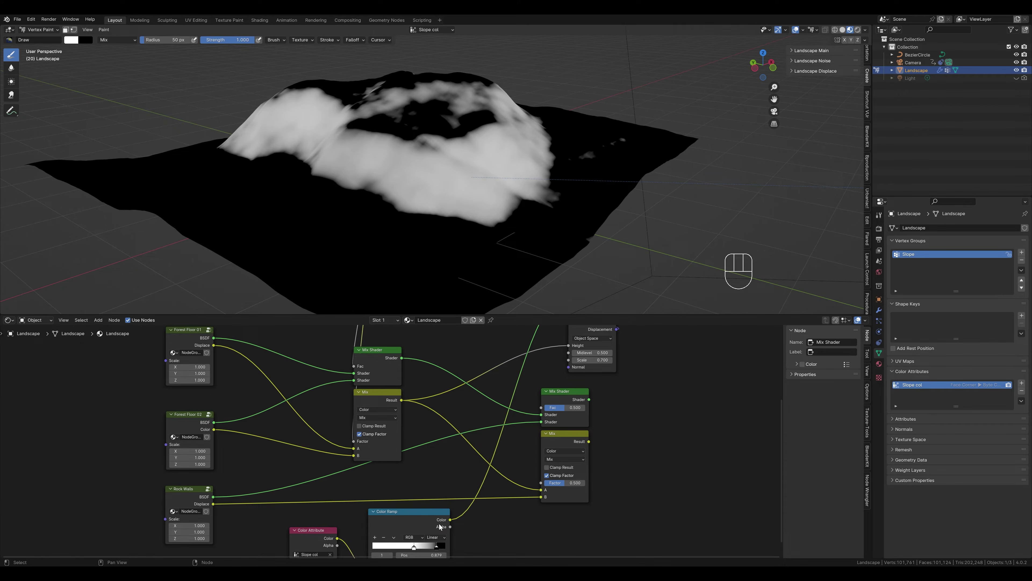
# Move the duplicated Mix Shader and Mix nodes together beside the original pair
pyautogui.scroll(-3, 357, 506)
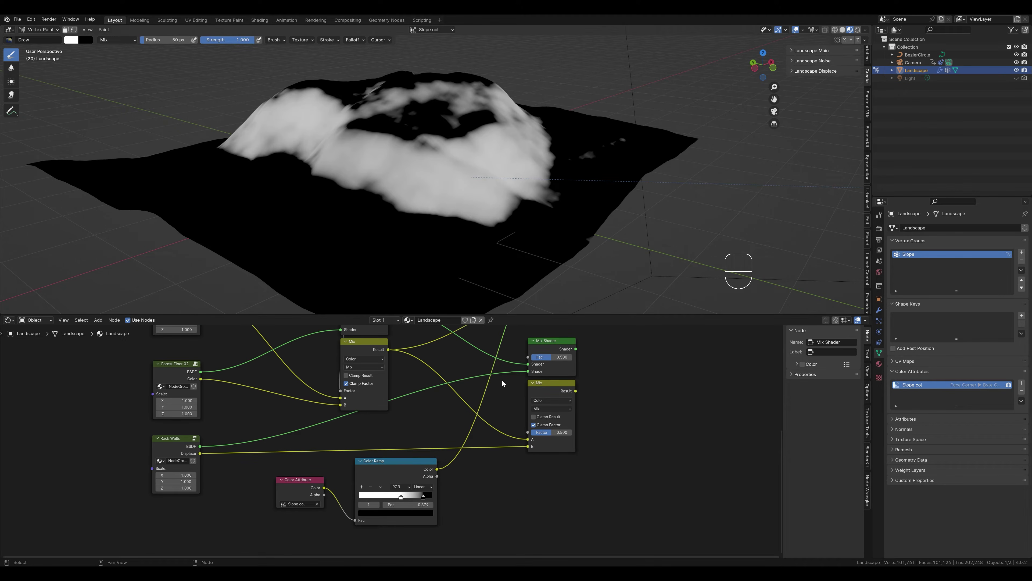
pyautogui.scroll(6, 526, 360)
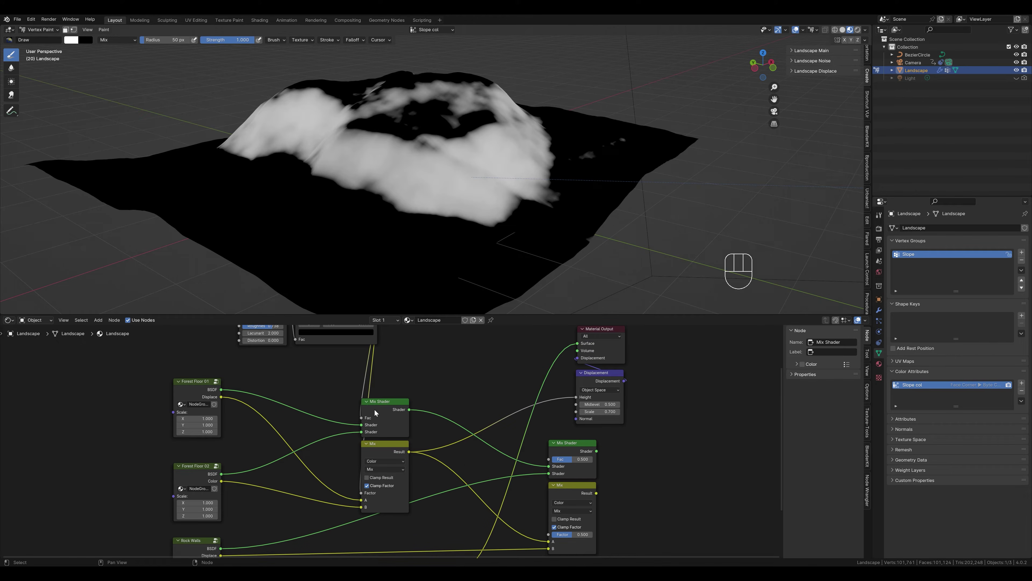
pyautogui.keyDown('shift'); pyautogui.click(575, 491); pyautogui.keyUp('shift')
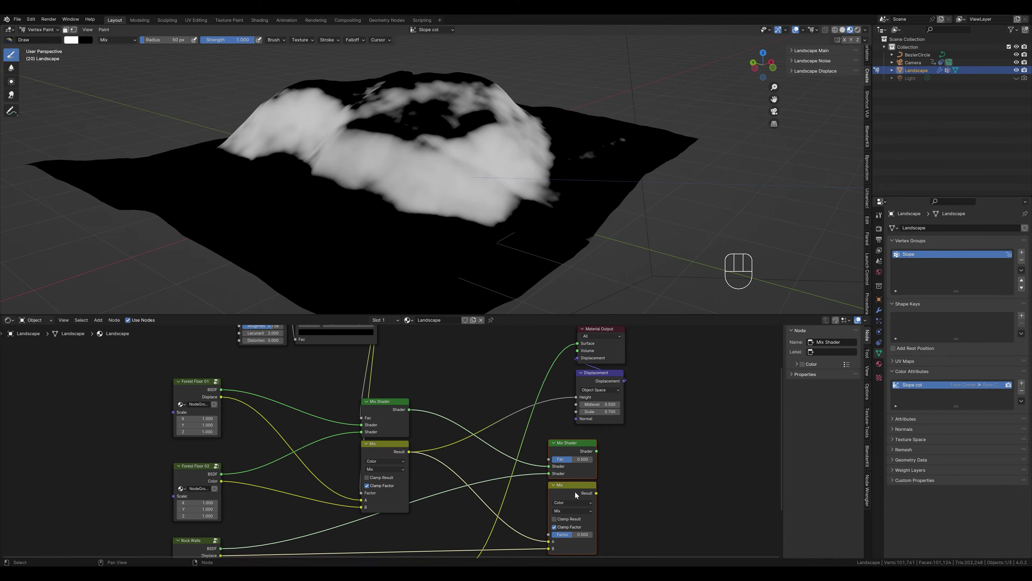
pyautogui.moveTo(575, 488); pyautogui.dragTo(460, 444)
pyautogui.scroll(-3, 438, 460)
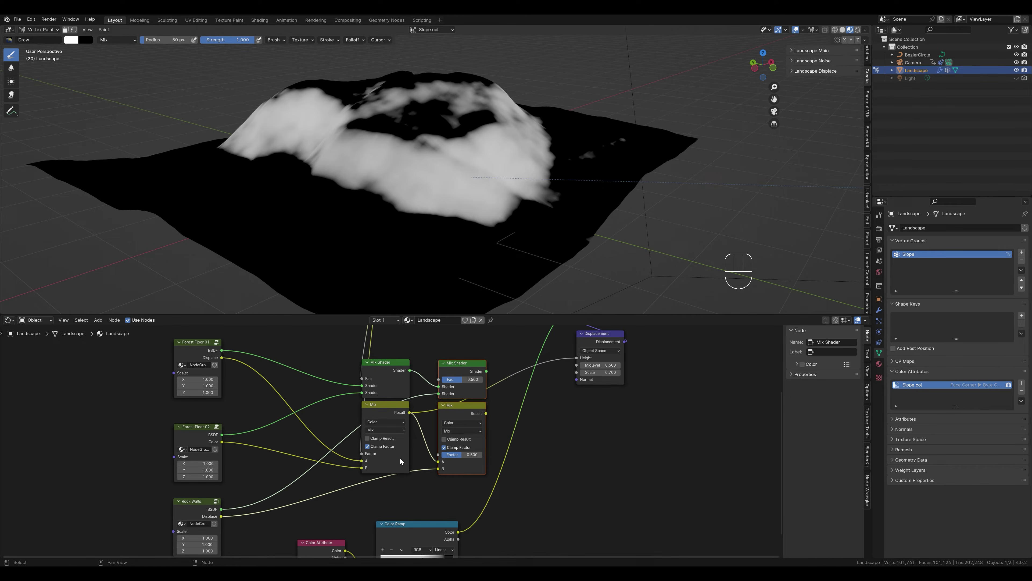
# Connect the slope Color Ramp's color to the factor inputs of the duplicated Mix and Mix Shader nodes
pyautogui.moveTo(399, 511); pyautogui.dragTo(452, 476, button='middle')
pyautogui.moveTo(461, 485); pyautogui.dragTo(440, 408)
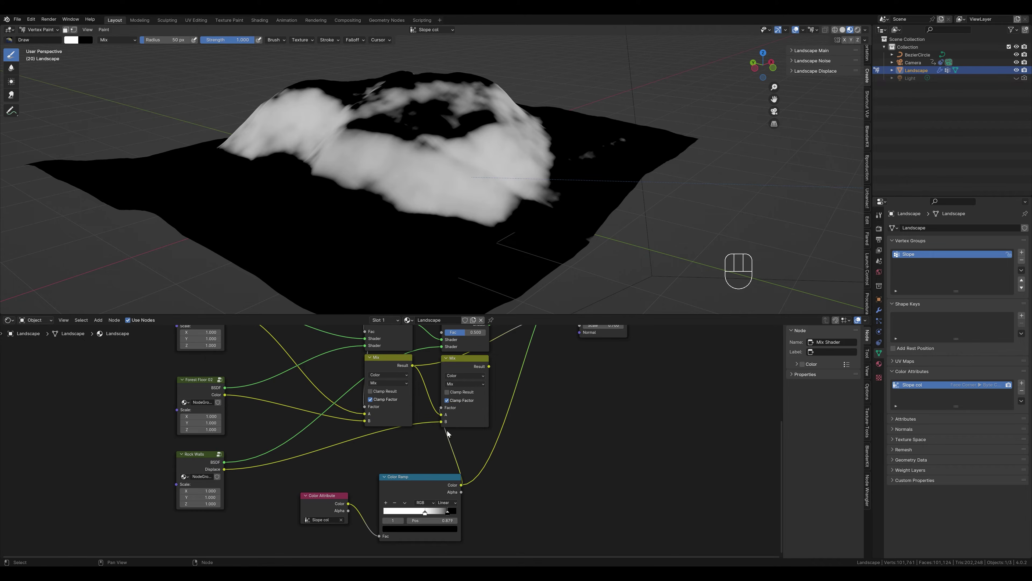
pyautogui.moveTo(460, 485); pyautogui.dragTo(439, 377)
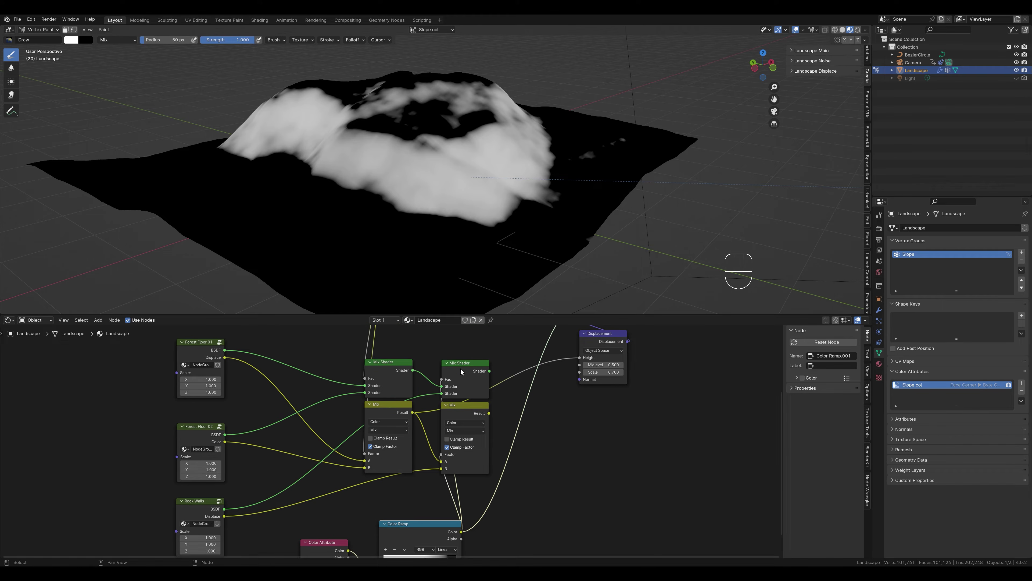
# Connect the duplicated Mix Shader to the Material Output surface and the duplicated Mix result to the Displacement height
pyautogui.keyDown('ctrl'); pyautogui.keyDown('shift'); pyautogui.click(467, 363); pyautogui.keyUp('shift'); pyautogui.keyUp('ctrl')
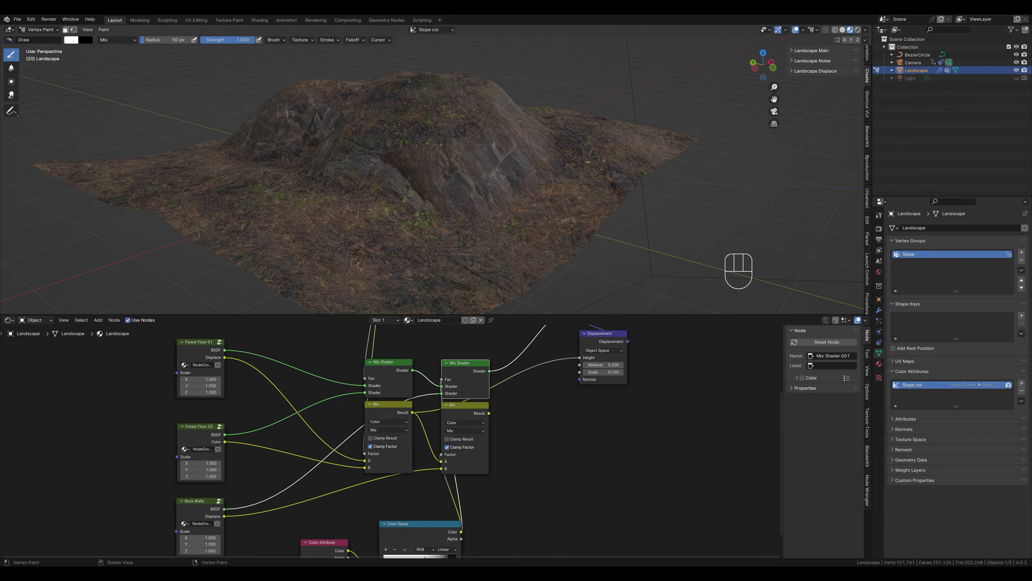
pyautogui.moveTo(534, 190); pyautogui.dragTo(502, 260, button='middle')
pyautogui.moveTo(517, 401); pyautogui.dragTo(467, 448, button='middle')
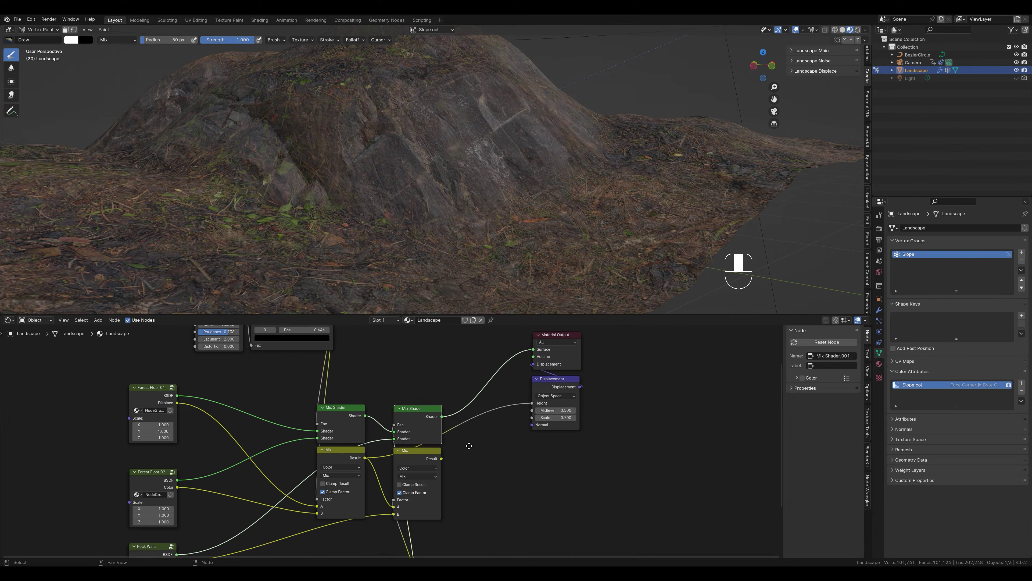
pyautogui.moveTo(440, 459); pyautogui.dragTo(530, 403)
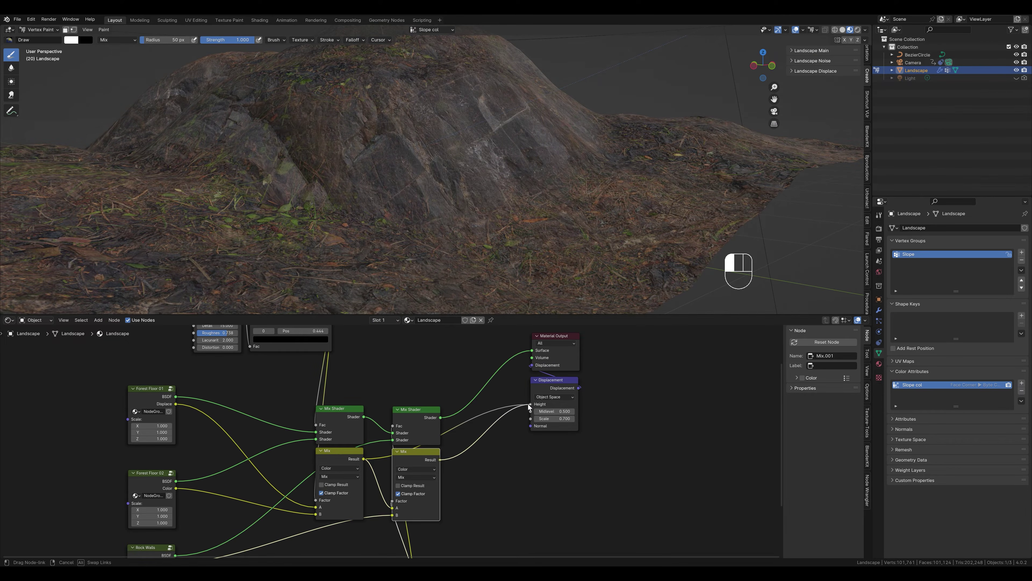
# Show the landscape in rendered viewport shading and enlarge the shader editor
pyautogui.click(858, 30)
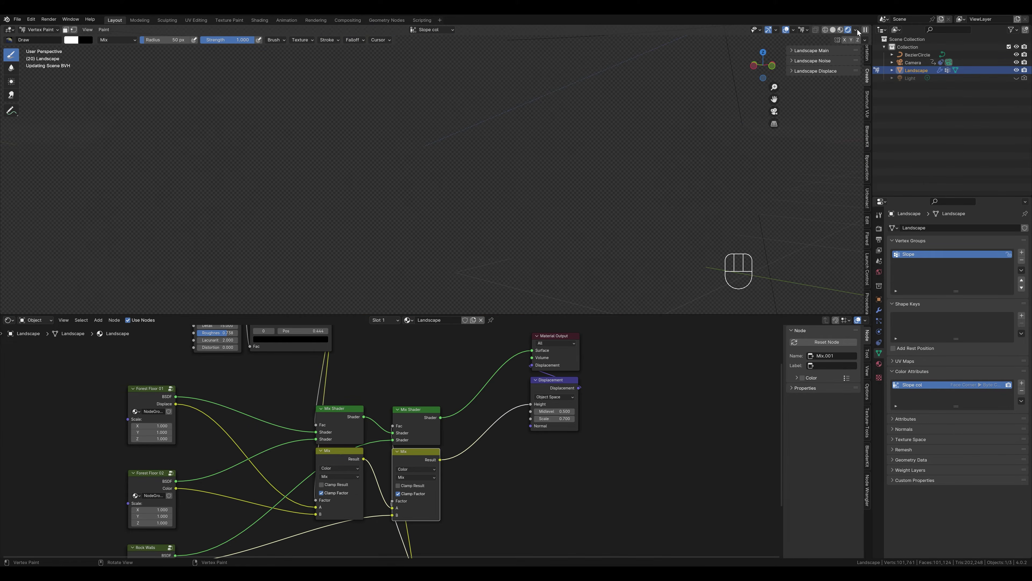
pyautogui.moveTo(345, 153); pyautogui.dragTo(369, 300, button='middle')
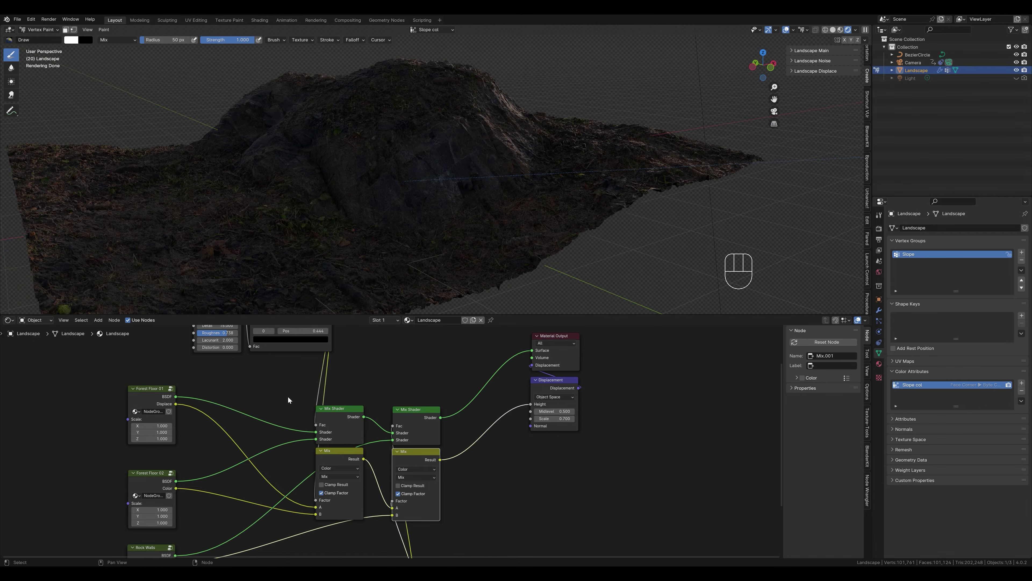
pyautogui.scroll(-3, 425, 424)
pyautogui.moveTo(487, 315); pyautogui.dragTo(487, 233)
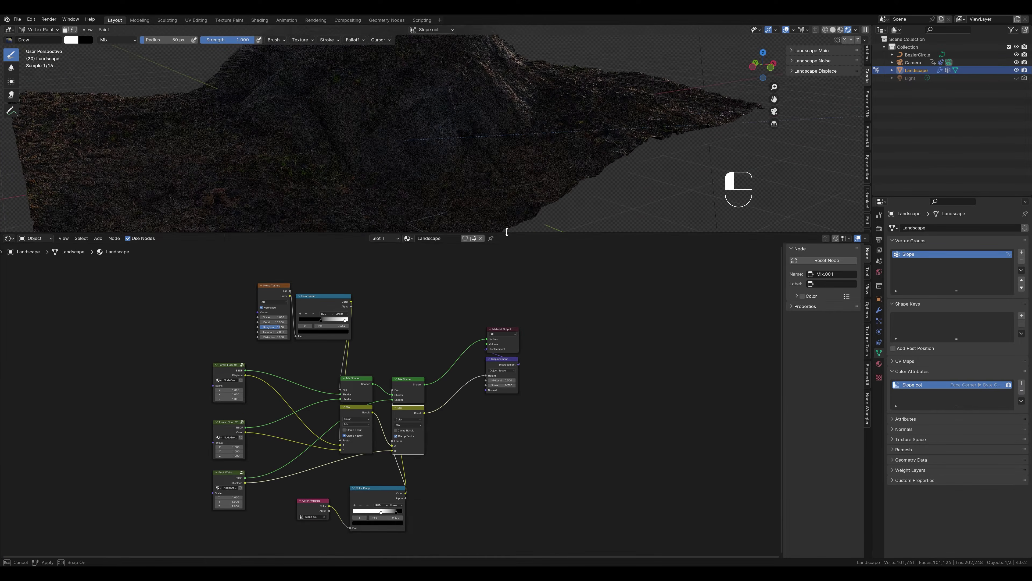
# Stack the noise texture with its Color Ramp, and the Color Attribute with its Color Ramp, above their respective mix node pairs
pyautogui.scroll(2, 306, 301)
pyautogui.moveTo(305, 301); pyautogui.dragTo(338, 310)
pyautogui.moveTo(338, 310); pyautogui.dragTo(404, 284, button='middle')
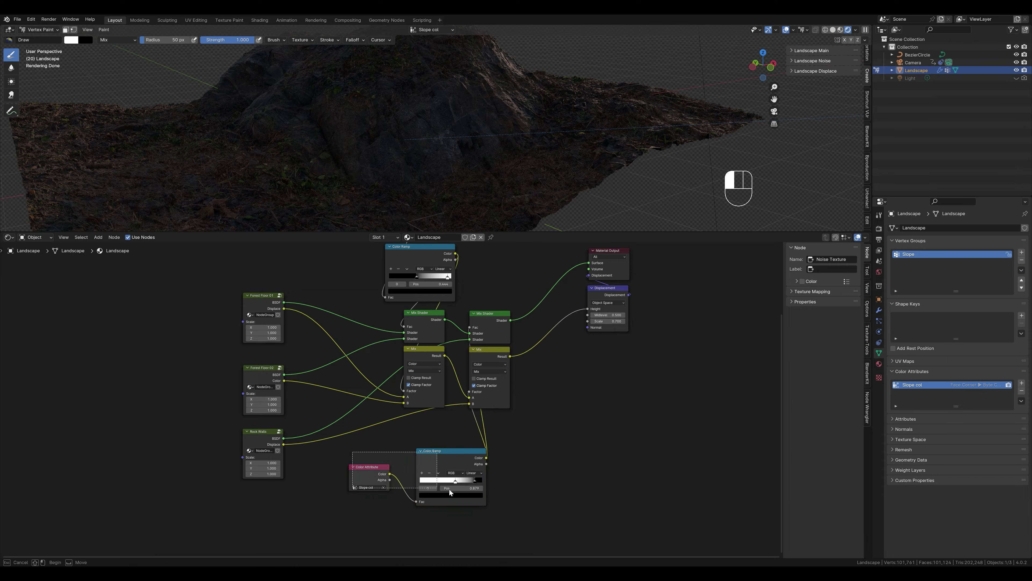
pyautogui.moveTo(451, 450); pyautogui.dragTo(461, 338)
# Place the Rock Walls group under the second mix pair and Forest Floor 02 under the first
pyautogui.moveTo(293, 407); pyautogui.dragTo(292, 309, button='middle')
pyautogui.moveTo(260, 423); pyautogui.dragTo(488, 407)
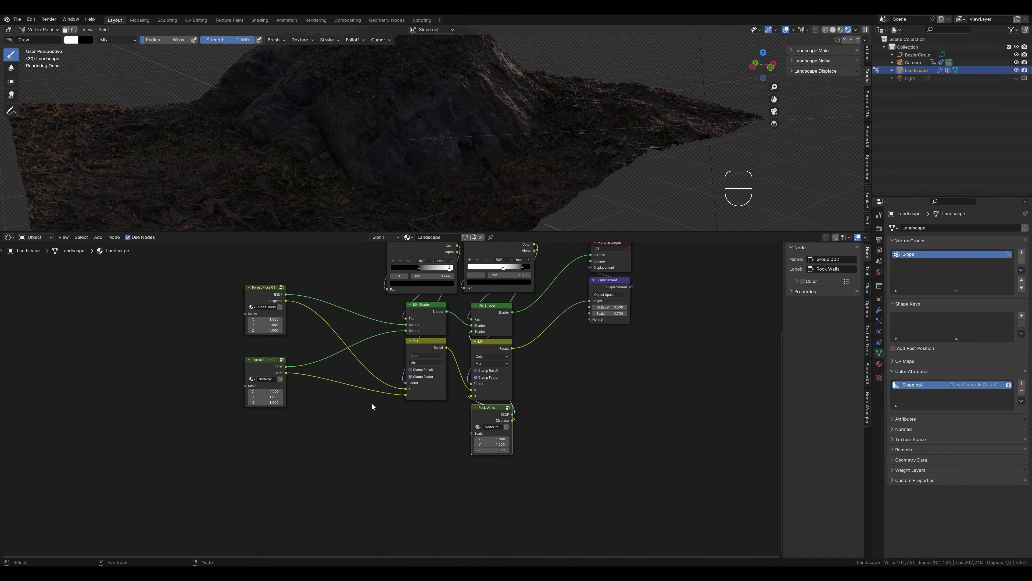
pyautogui.moveTo(264, 360); pyautogui.dragTo(424, 407)
pyautogui.scroll(-3, 325, 427)
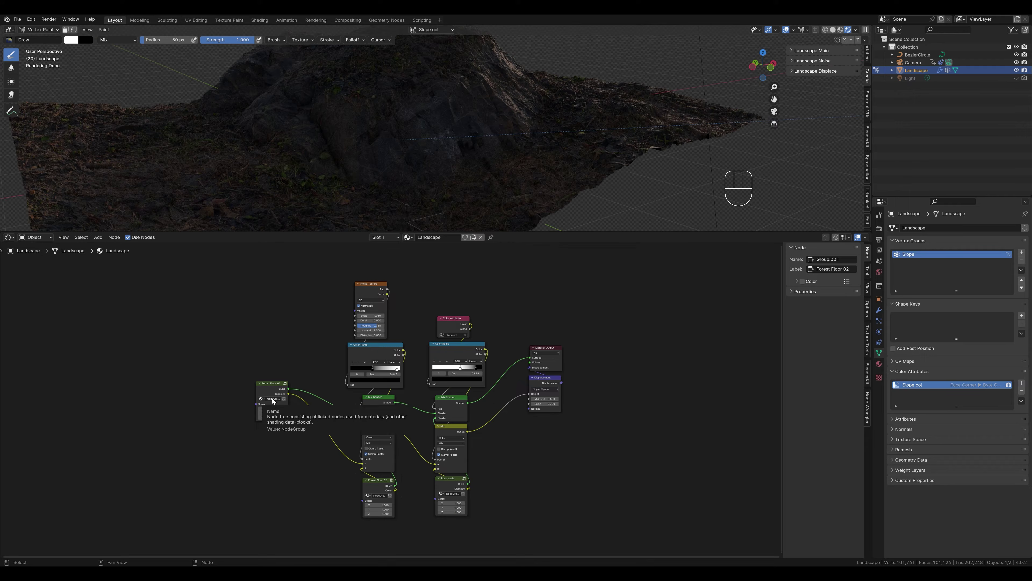
pyautogui.scroll(2, 373, 509)
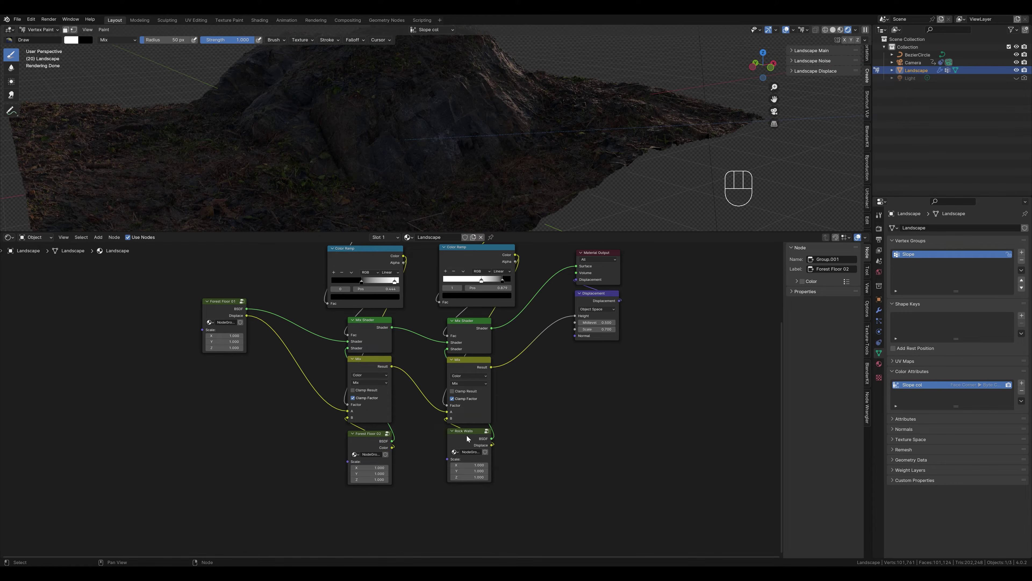
pyautogui.keyDown('shift'); pyautogui.scroll(4, 462, 303); pyautogui.keyUp('shift')
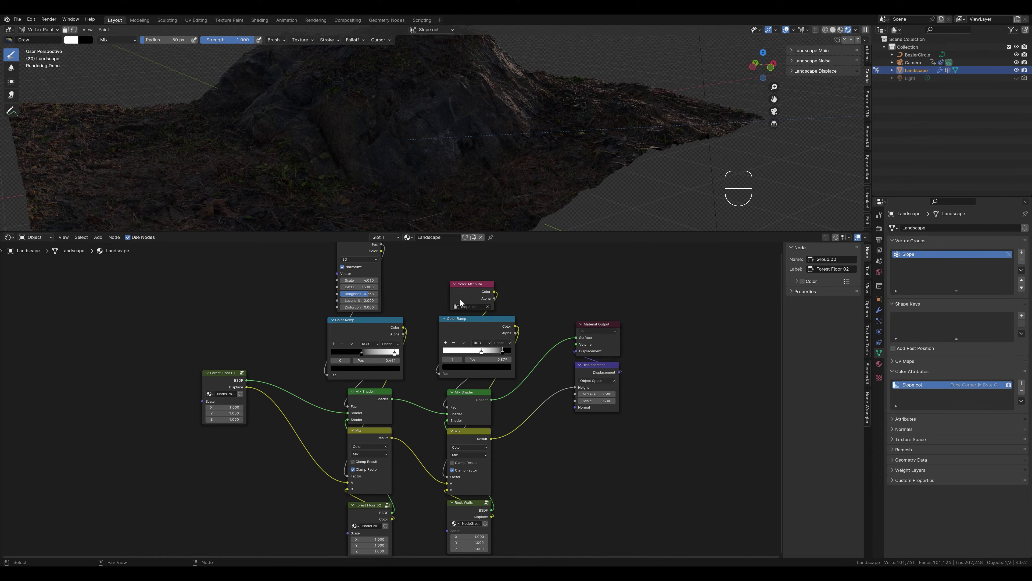
pyautogui.keyDown('shift'); pyautogui.scroll(-1, 469, 521); pyautogui.keyUp('shift')
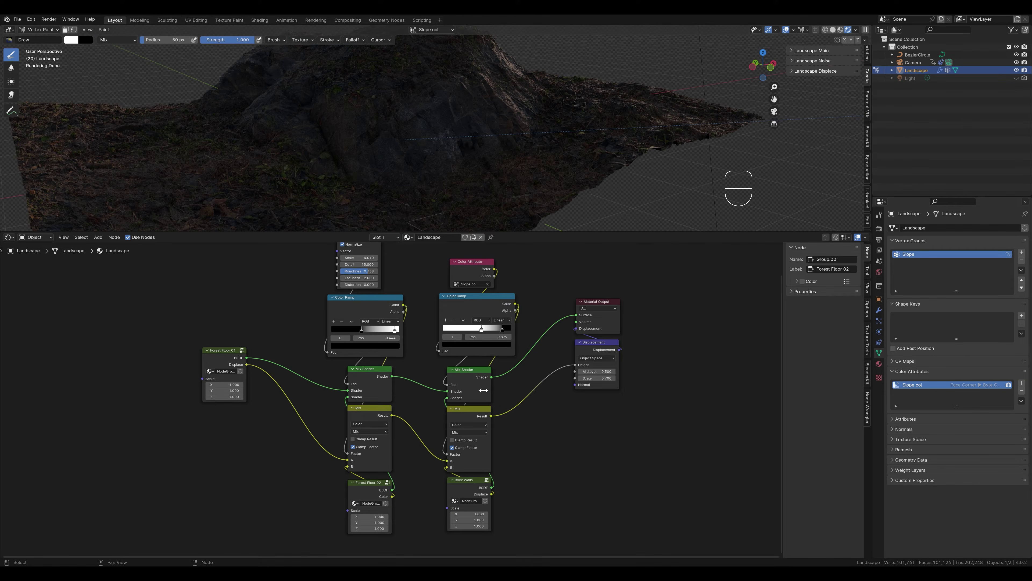
# Mute and unmute both Mix Shaders and the second Mix node in turn to compare their effect on the landscape
pyautogui.click(468, 372)
pyautogui.press('m')
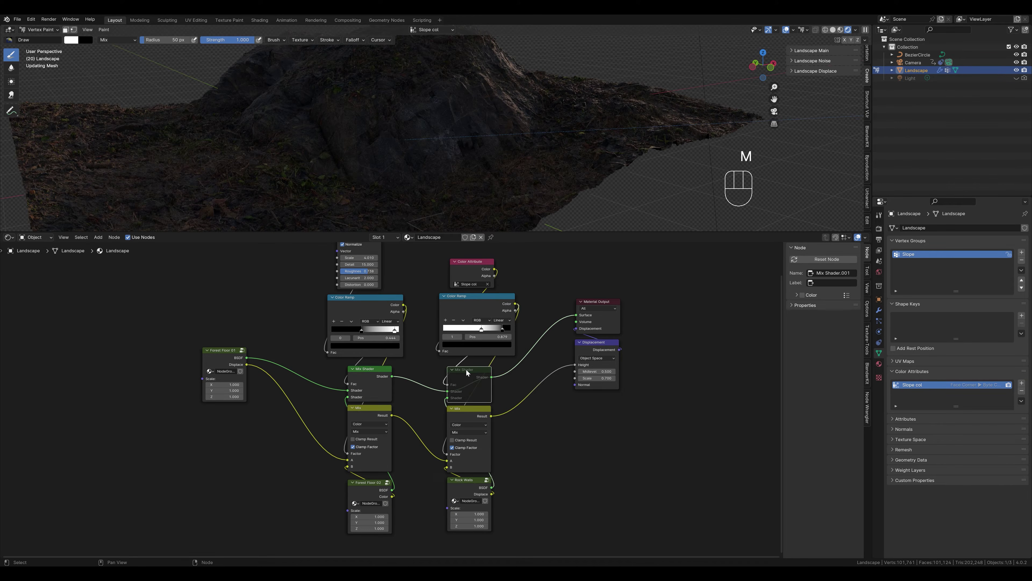
pyautogui.click(371, 370)
pyautogui.press('m')
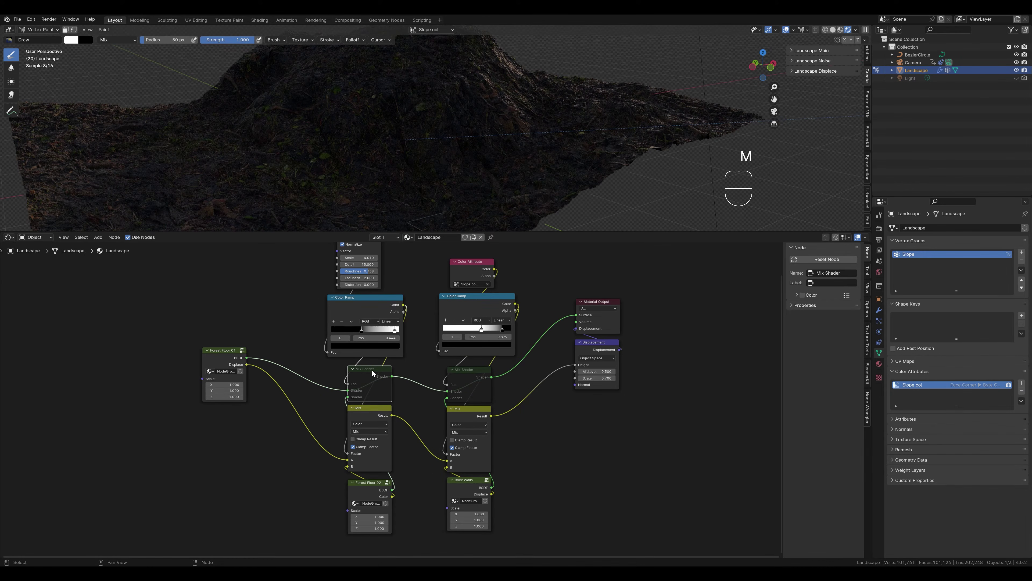
pyautogui.press('m')
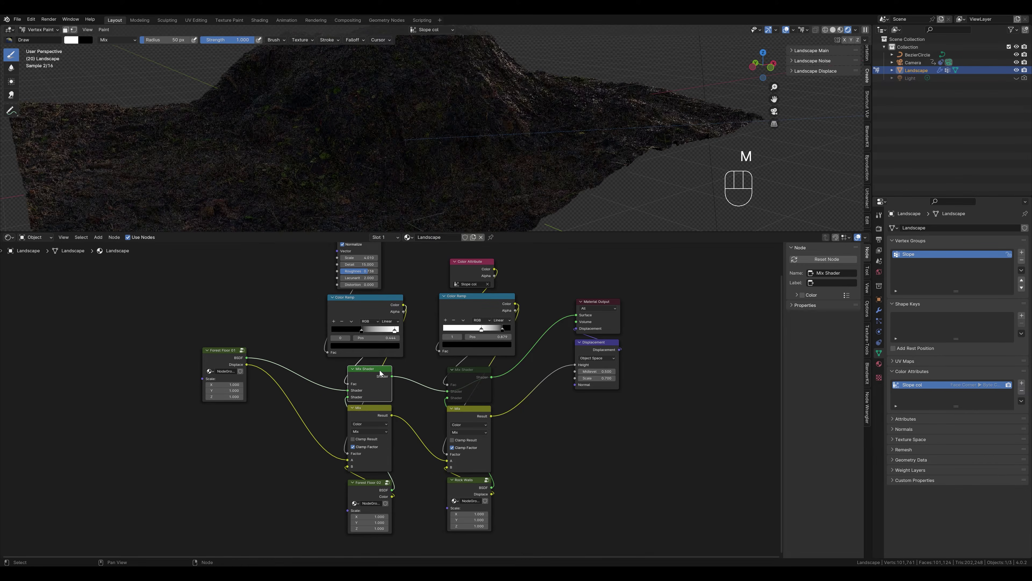
pyautogui.click(469, 371)
pyautogui.press('m')
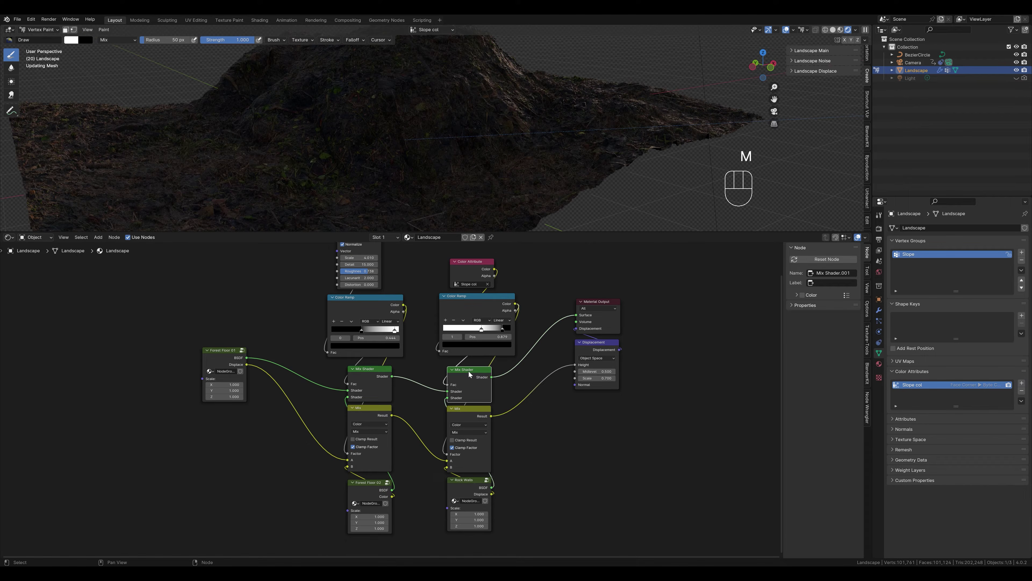
pyautogui.click(466, 407)
pyautogui.press('m')
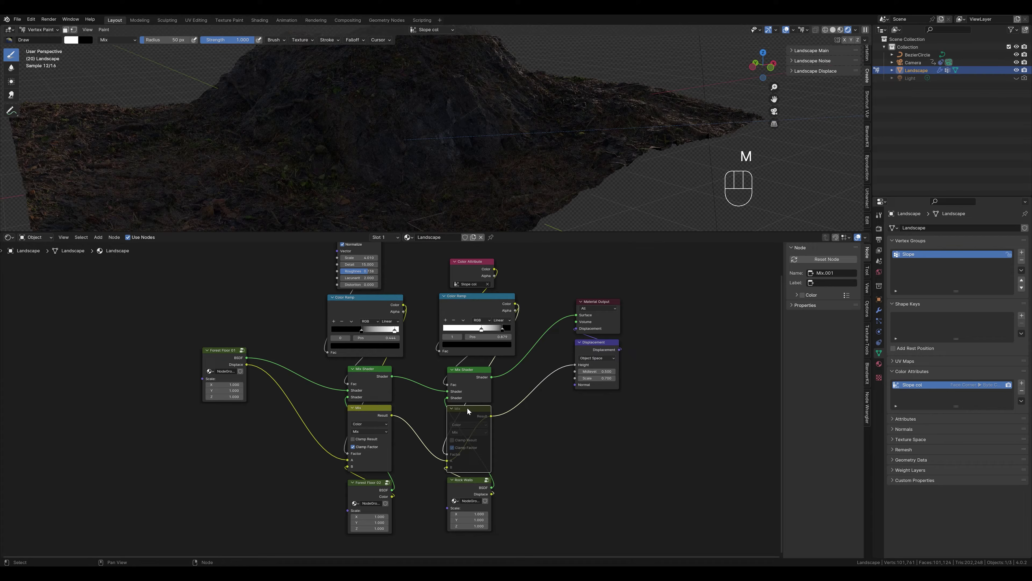
pyautogui.press('m')
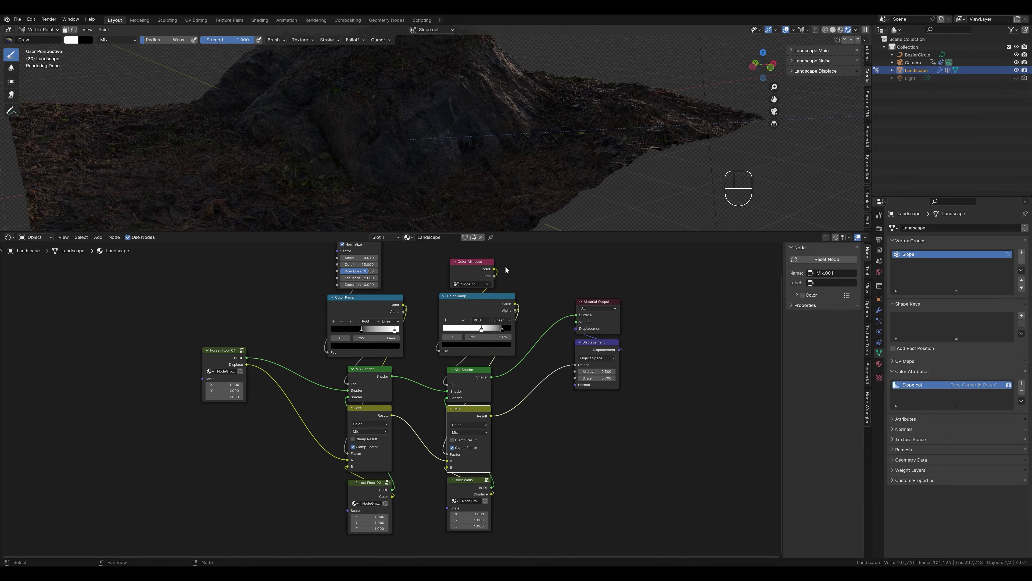
# Enlarge the 3D viewport and add a Value node beside the Forest Floor 02 group
pyautogui.moveTo(518, 232); pyautogui.dragTo(508, 330)
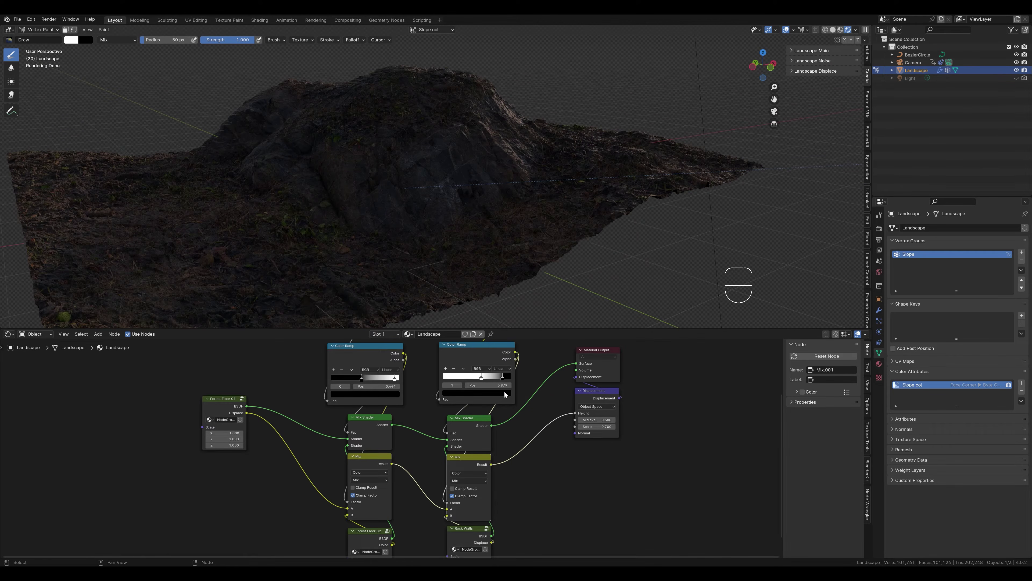
pyautogui.scroll(-1, 505, 394)
pyautogui.moveTo(426, 513); pyautogui.dragTo(431, 446, button='middle')
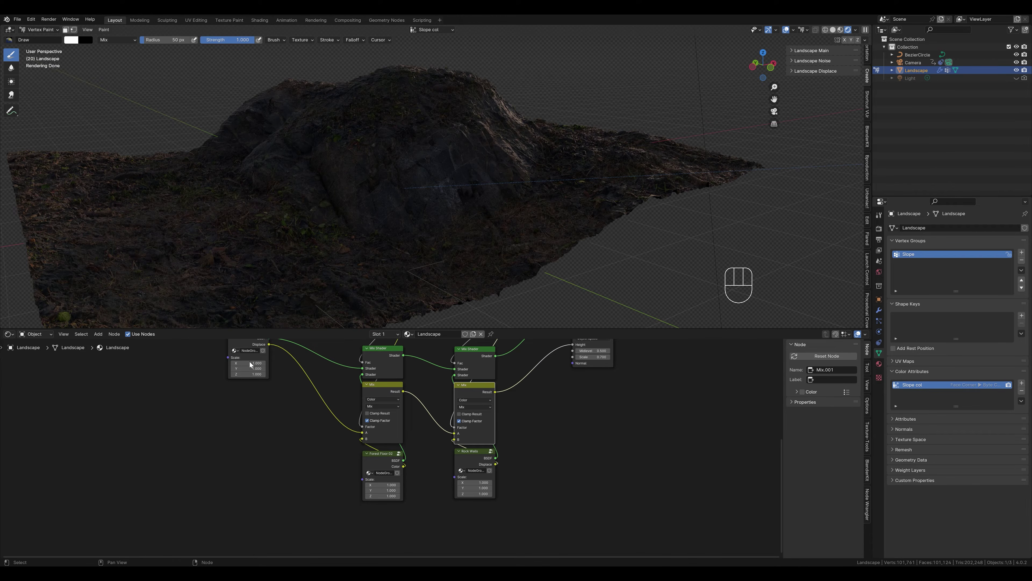
pyautogui.click(262, 490)
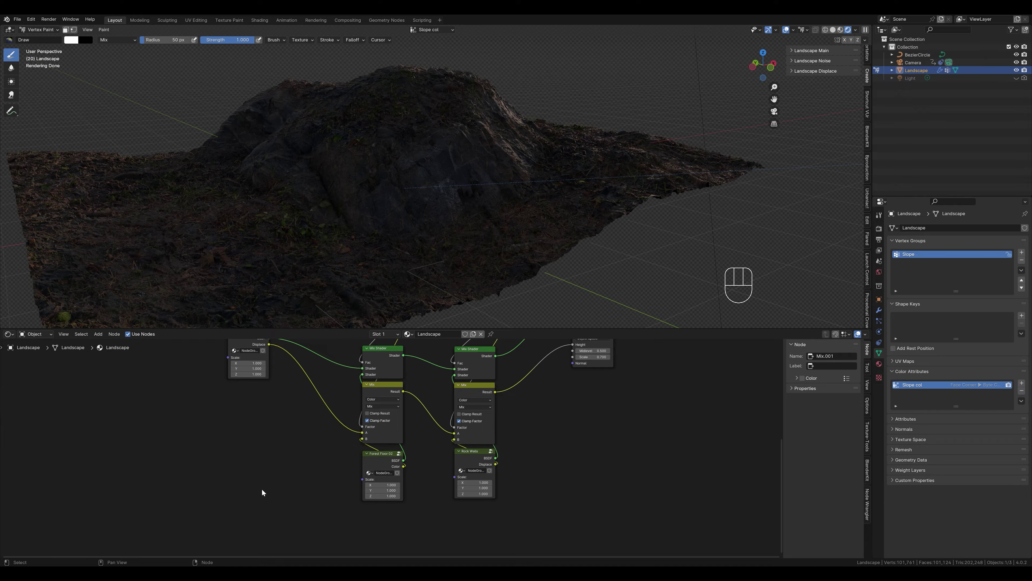
pyautogui.hotkey('shift', 'a')
pyautogui.write('v')
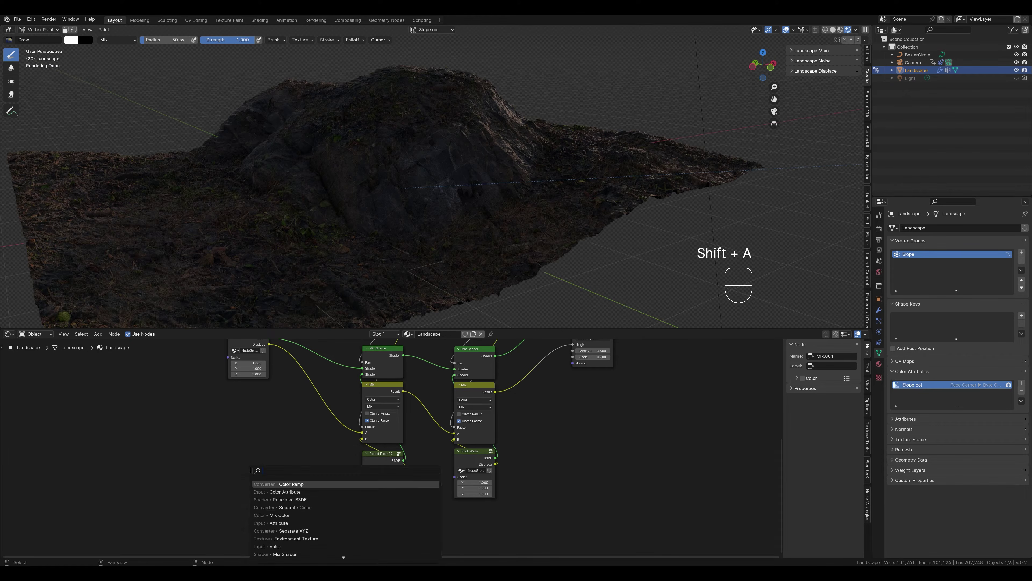
pyautogui.write('alu')
pyautogui.press('Return')
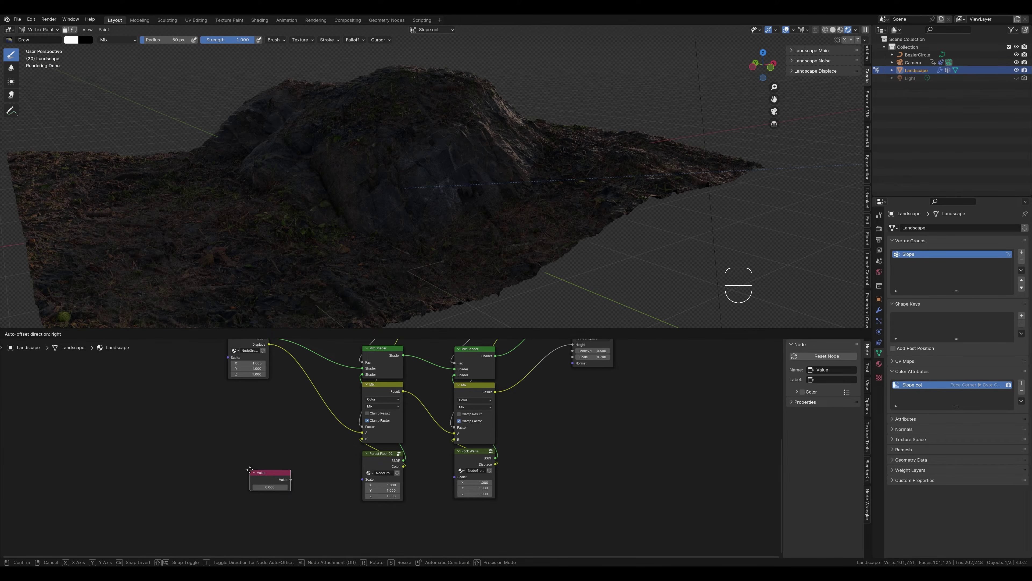
pyautogui.click(226, 467)
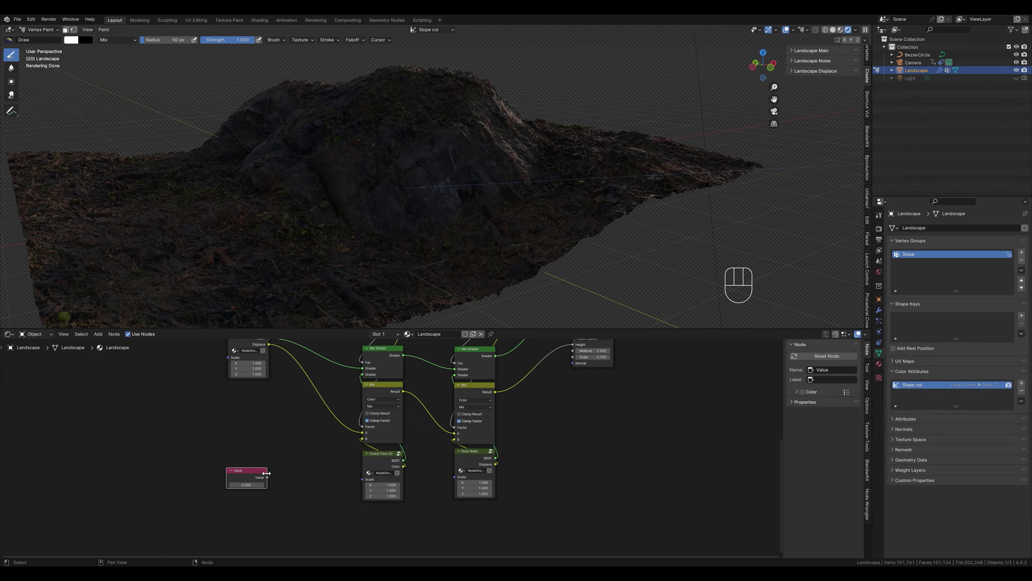
# Connect the Value node to the Scale inputs of Forest Floor 01, Forest Floor 02 and Rock Walls, and set it to 1
pyautogui.moveTo(267, 476); pyautogui.dragTo(228, 358)
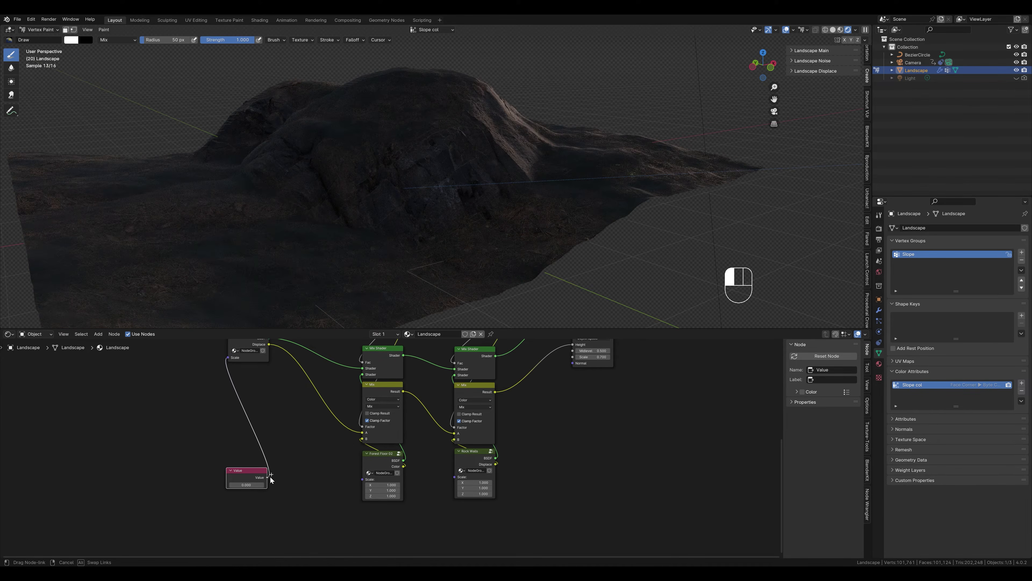
pyautogui.moveTo(267, 477); pyautogui.dragTo(363, 479)
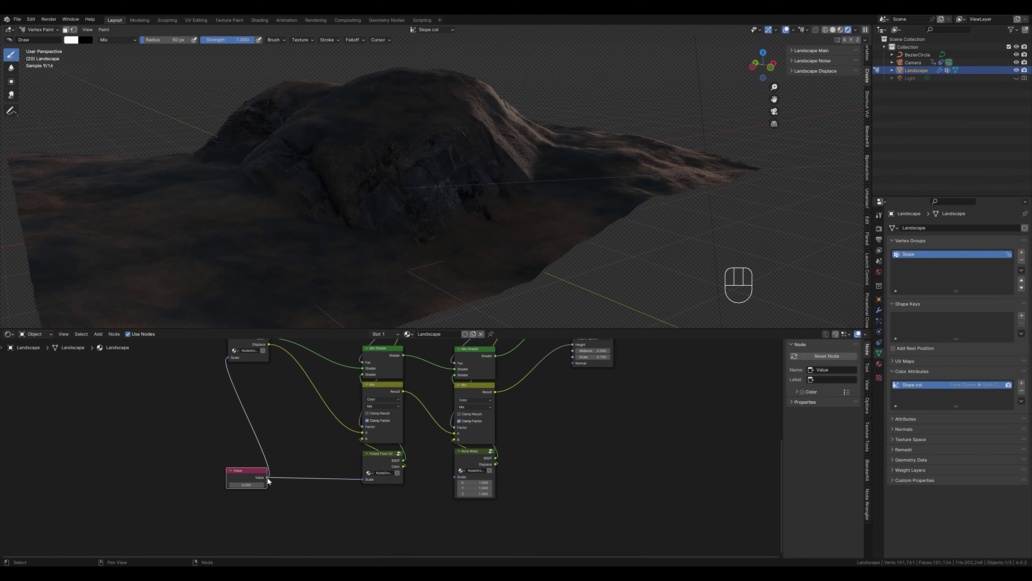
pyautogui.moveTo(267, 477); pyautogui.dragTo(454, 477)
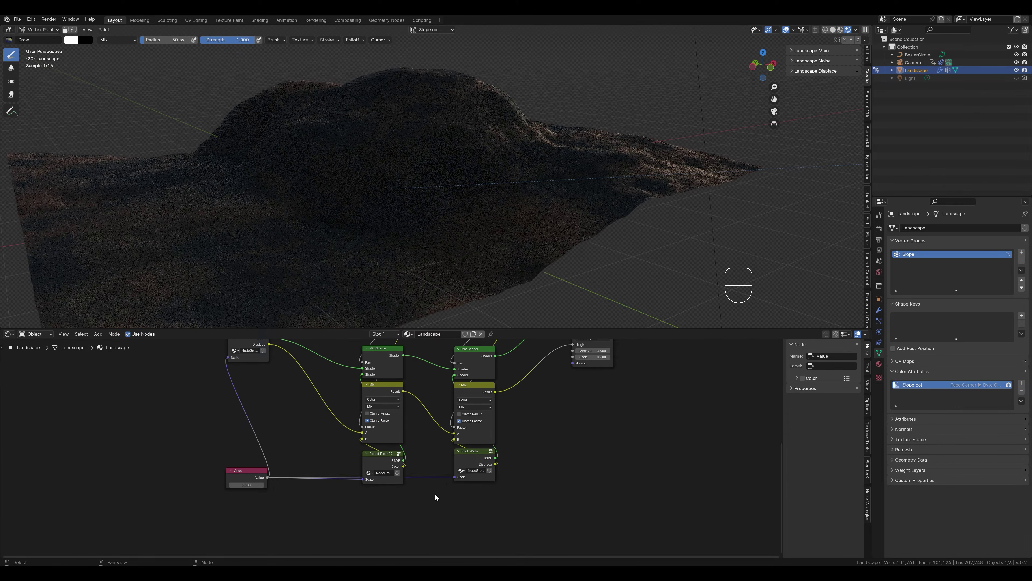
pyautogui.click(252, 485)
pyautogui.write('1')
pyautogui.press('Return')
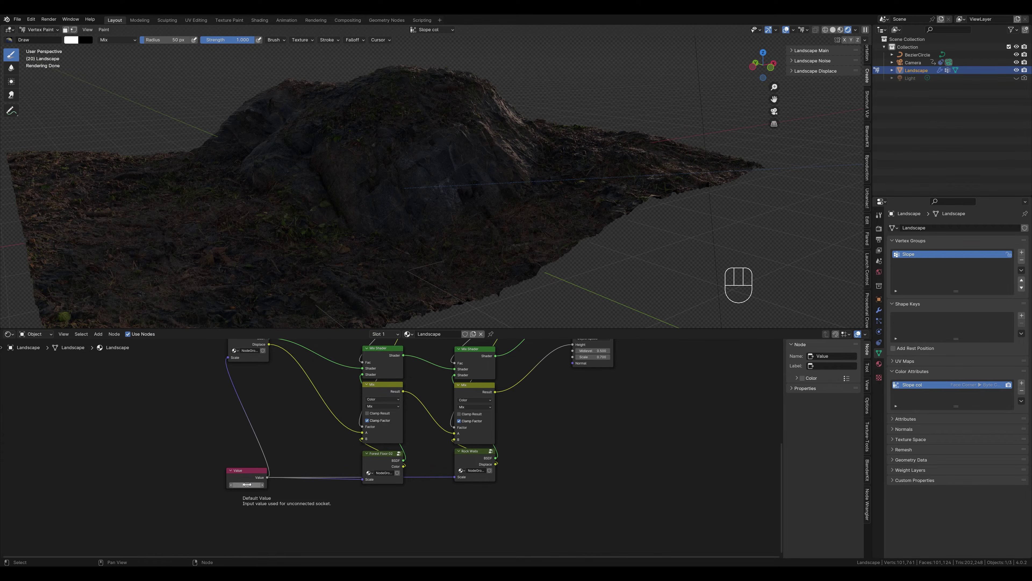
# Try a higher texture scale in the shared Value node and reset it to 1
pyautogui.moveTo(247, 484); pyautogui.dragTo(284, 485)
pyautogui.click(260, 483)
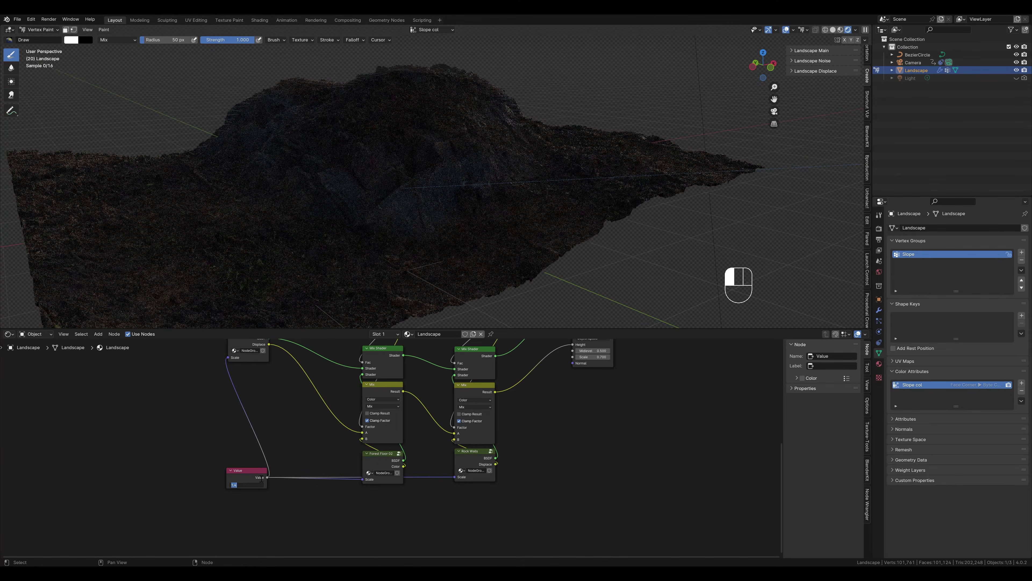
pyautogui.write('1')
pyautogui.press('Return')
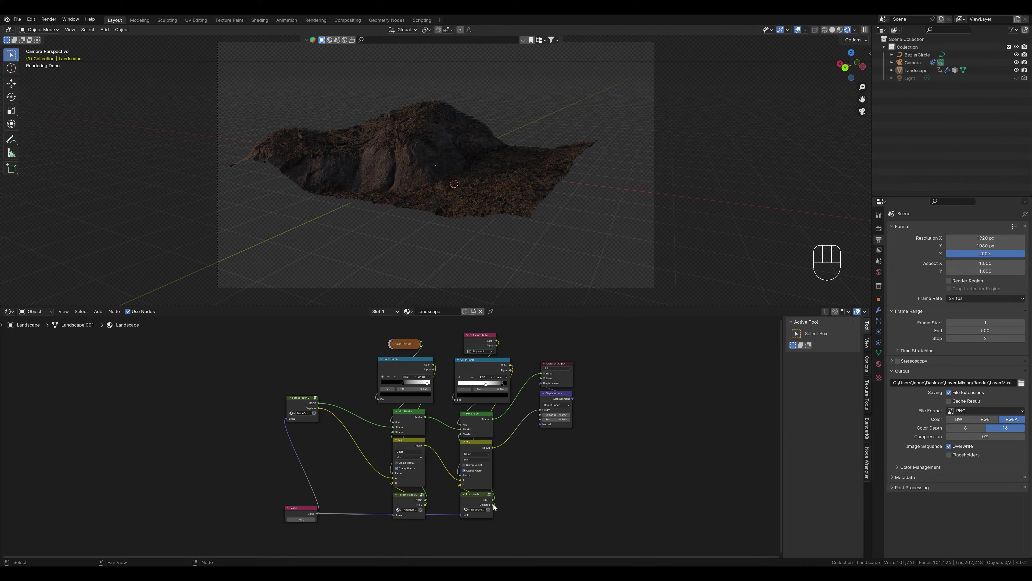
# Add a Separate XYZ node in the empty space below the texture groups
pyautogui.moveTo(494, 504); pyautogui.dragTo(536, 391, button='middle')
pyautogui.hotkey('shift', 'a')
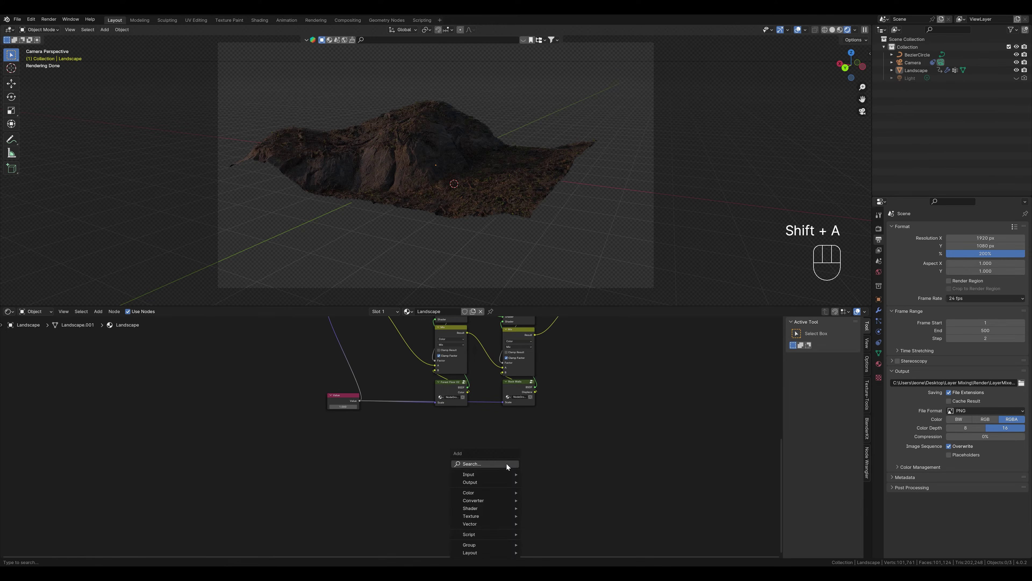
pyautogui.write('separate xyz')
pyautogui.press('Return')
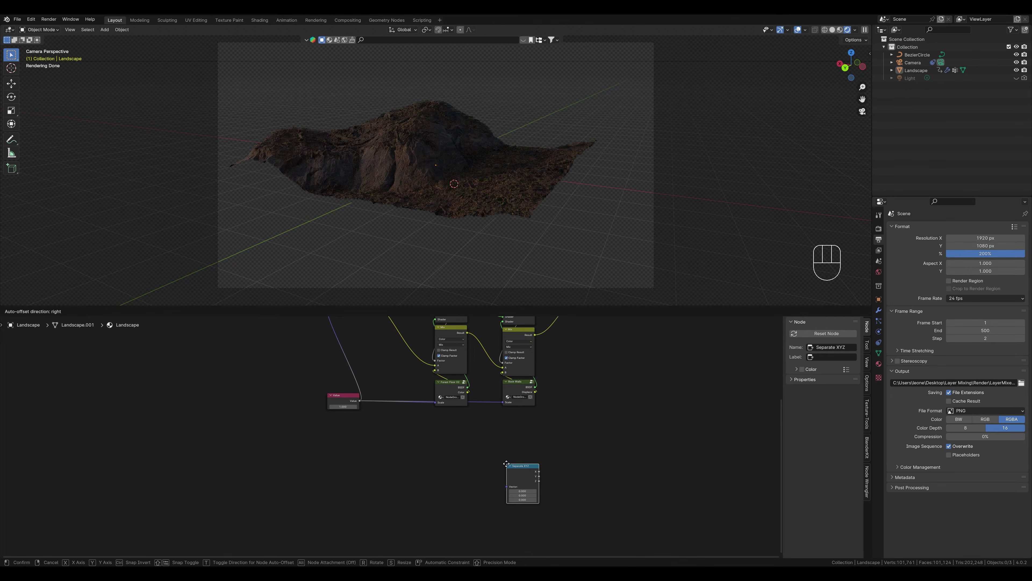
pyautogui.click(506, 463)
pyautogui.moveTo(509, 467); pyautogui.dragTo(513, 475)
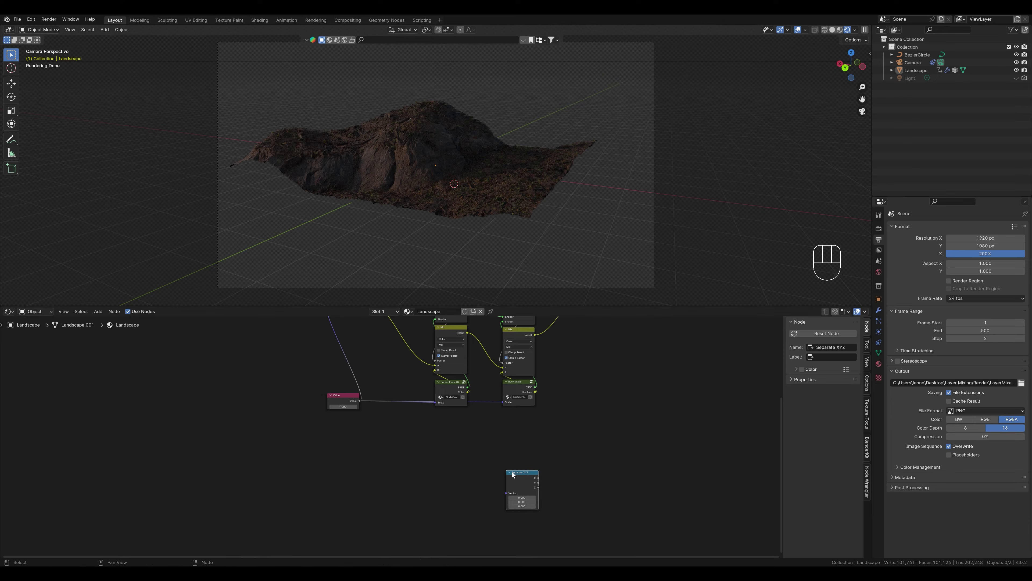
# Add Texture Coordinate and Mapping nodes without an Image Texture, and connect Mapping directly to the Separate XYZ vector
pyautogui.hotkey('ctrl', 't')
pyautogui.click(331, 456)
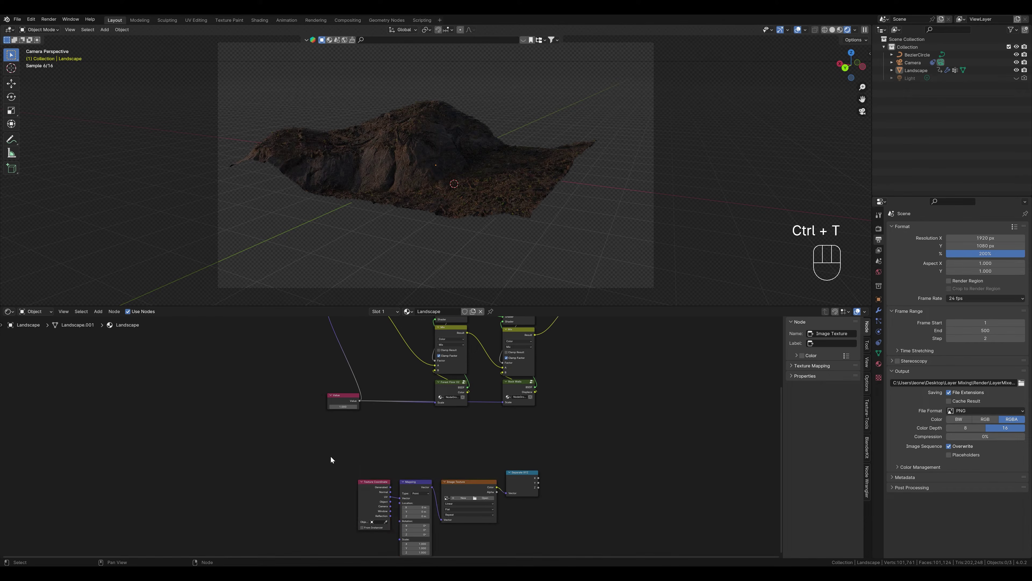
pyautogui.moveTo(331, 456); pyautogui.dragTo(312, 409, button='middle')
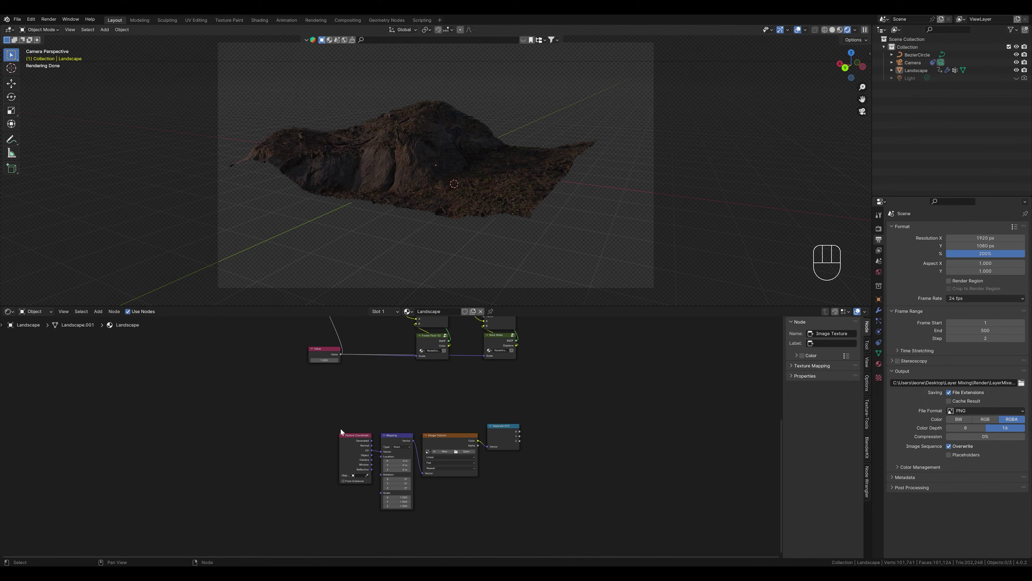
pyautogui.click(454, 436)
pyautogui.press('Delete')
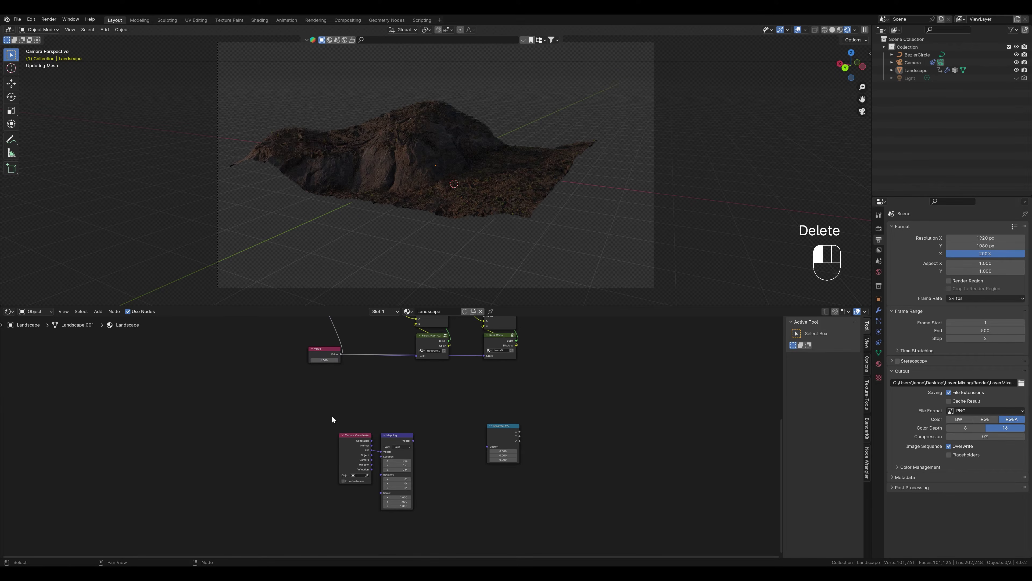
pyautogui.moveTo(332, 415); pyautogui.dragTo(413, 481)
pyautogui.moveTo(412, 434); pyautogui.dragTo(487, 446)
# Duplicate the slope Color Ramp beside Separate XYZ and connect the Z output to its Fac input
pyautogui.moveTo(501, 372); pyautogui.dragTo(484, 527, button='middle')
pyautogui.click(487, 350)
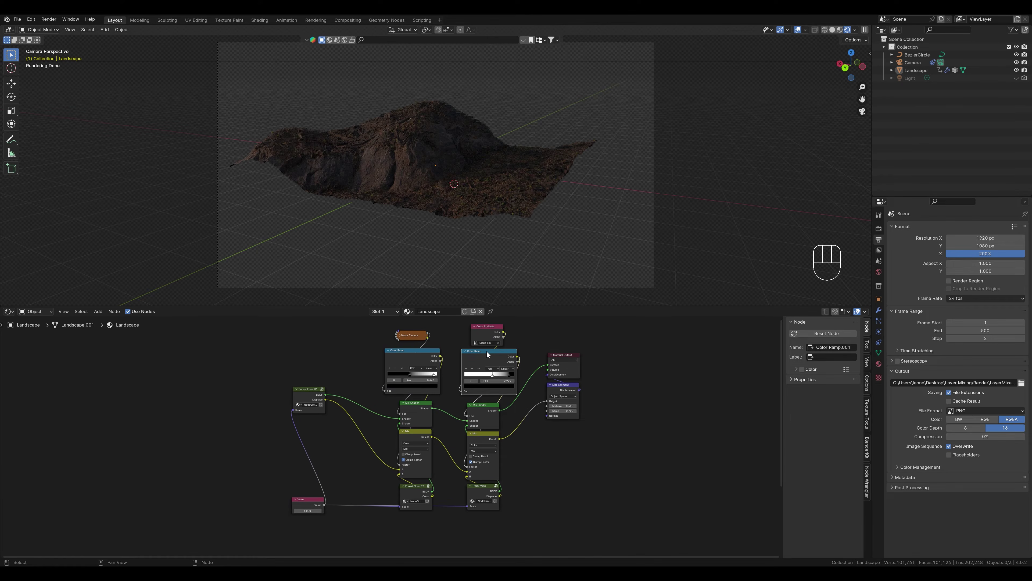
pyautogui.hotkey('shift', 'd')
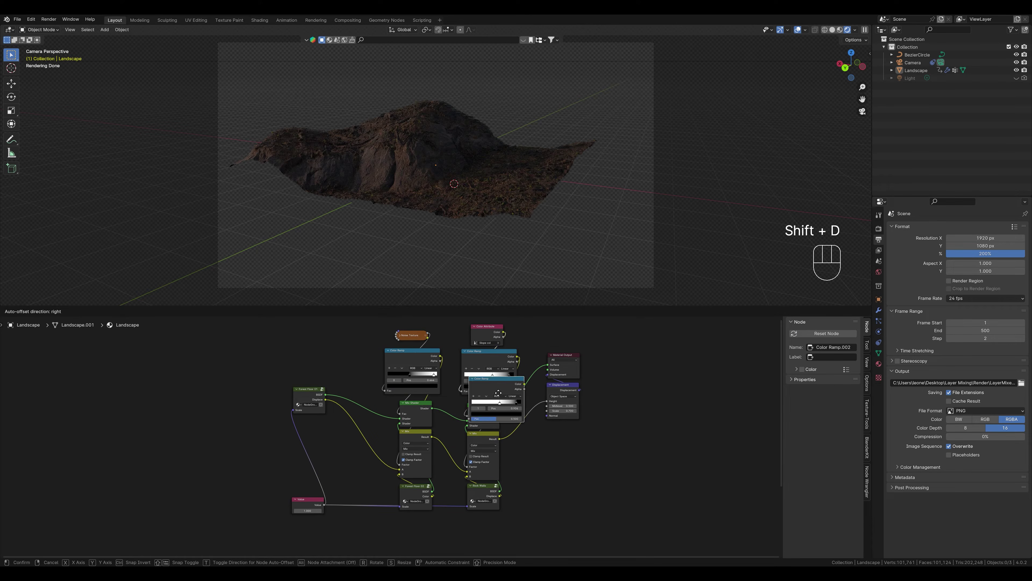
pyautogui.scroll(-5, 549, 503)
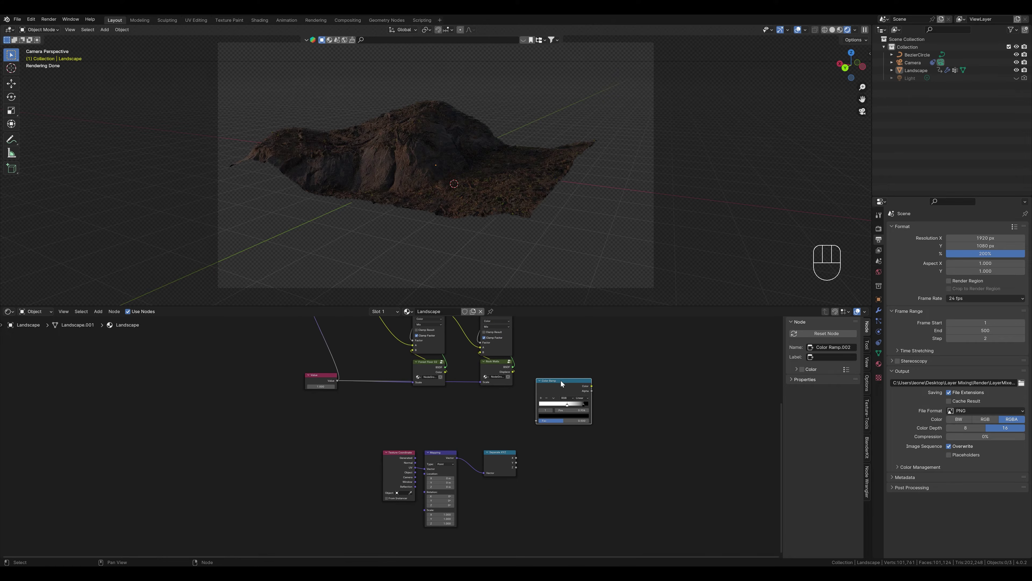
pyautogui.click(555, 447)
pyautogui.click(546, 444)
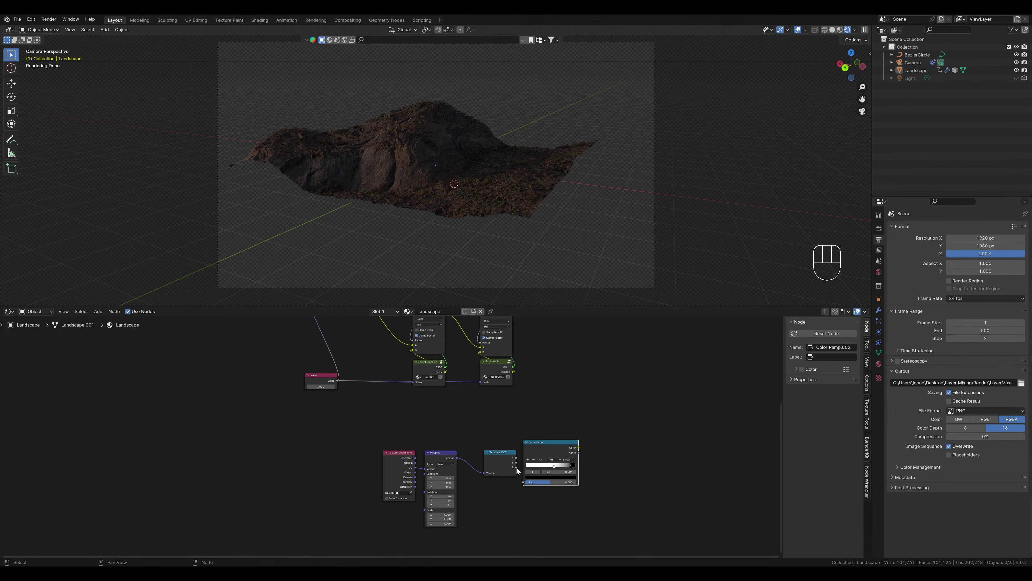
pyautogui.moveTo(516, 468); pyautogui.dragTo(523, 483)
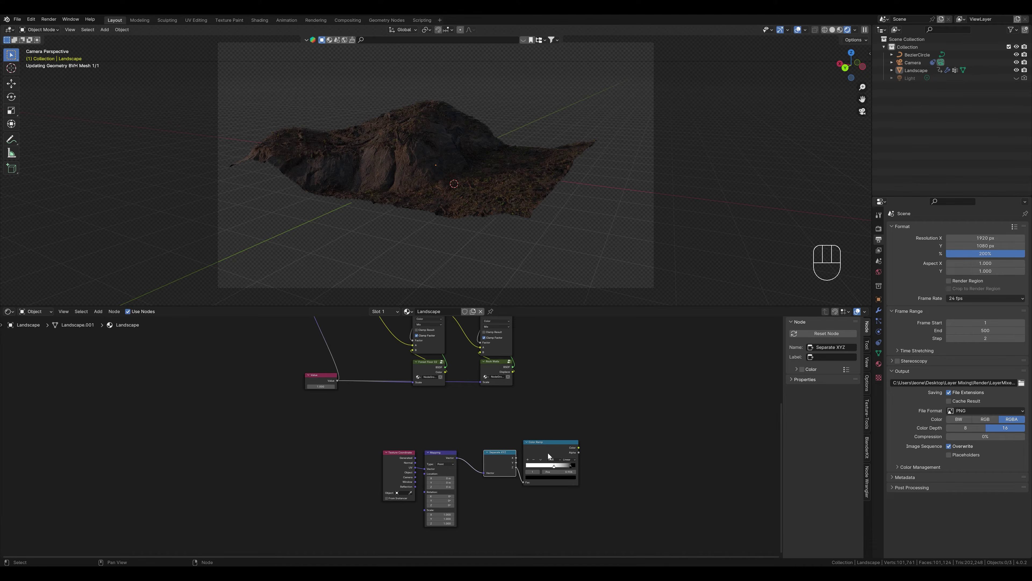
# Preview the duplicated Color Ramp on the landscape and feed the Normal texture coordinates into Mapping
pyautogui.keyDown('ctrl'); pyautogui.keyDown('shift'); pyautogui.click(551, 442); pyautogui.keyUp('shift'); pyautogui.keyUp('ctrl')
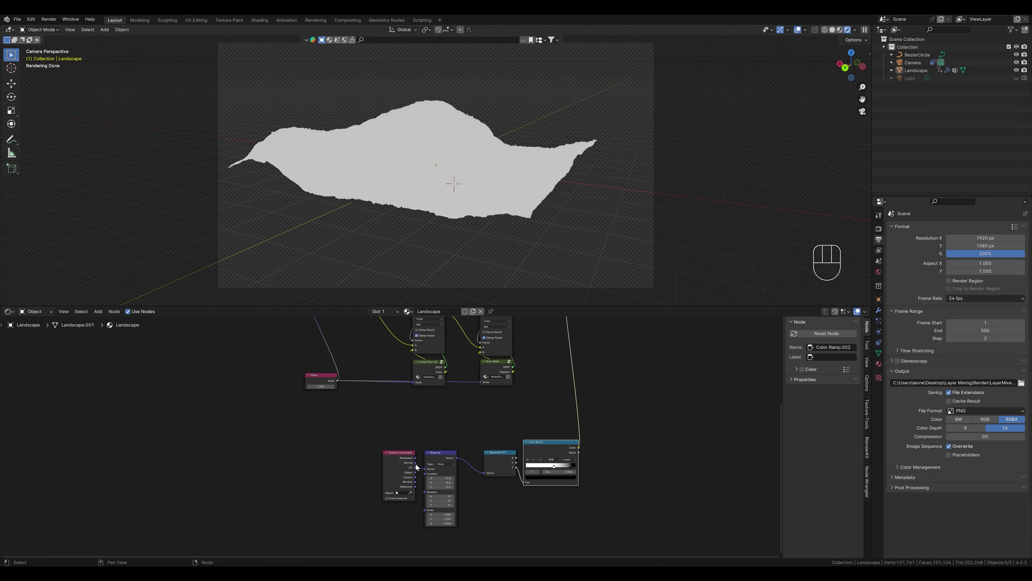
pyautogui.moveTo(415, 464); pyautogui.dragTo(423, 469)
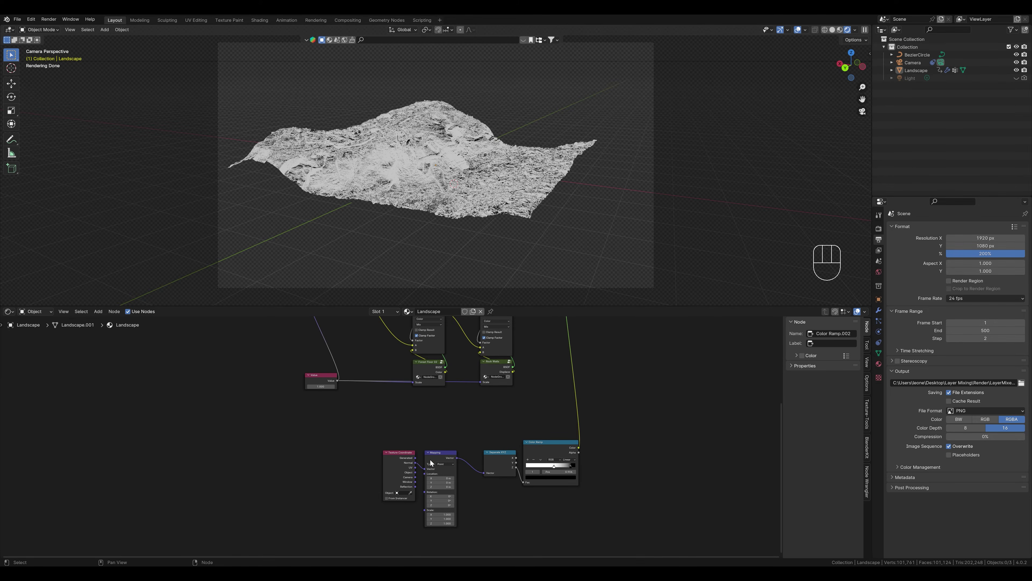
# Mute the Displacement node beneath the Material Output
pyautogui.moveTo(524, 230); pyautogui.dragTo(551, 491, button='middle')
pyautogui.click(522, 395)
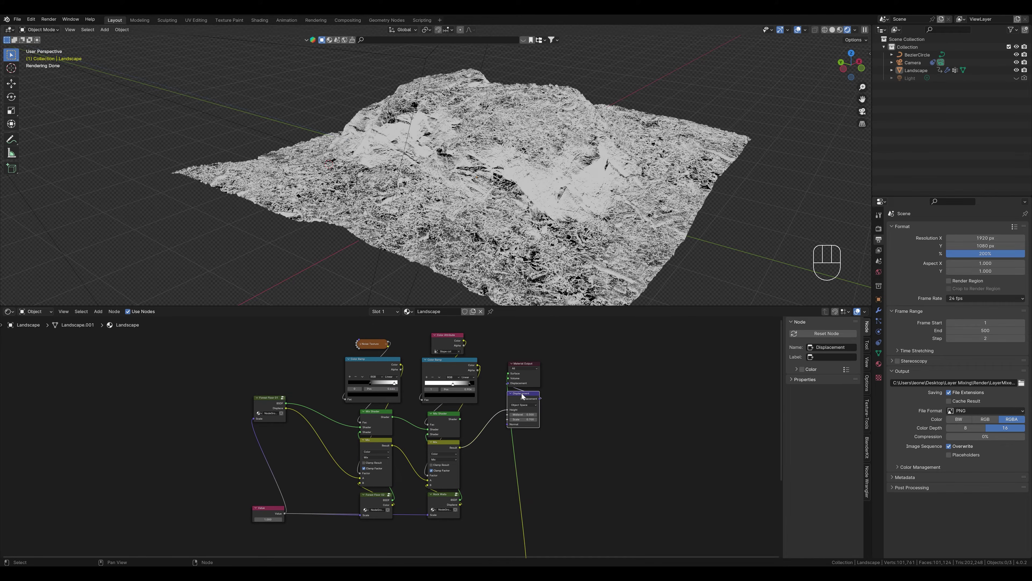
pyautogui.press('m')
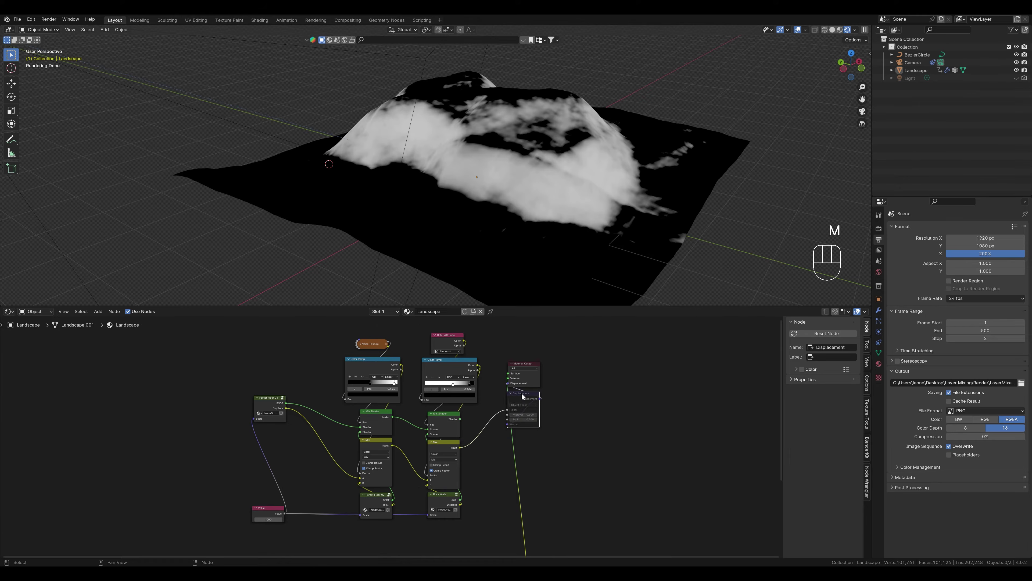
# Move the Texture Coordinate, Mapping, Separate XYZ and Color Ramp chain closer beneath the main node tree
pyautogui.moveTo(525, 399); pyautogui.dragTo(557, 267, button='middle')
pyautogui.moveTo(567, 528); pyautogui.dragTo(363, 435)
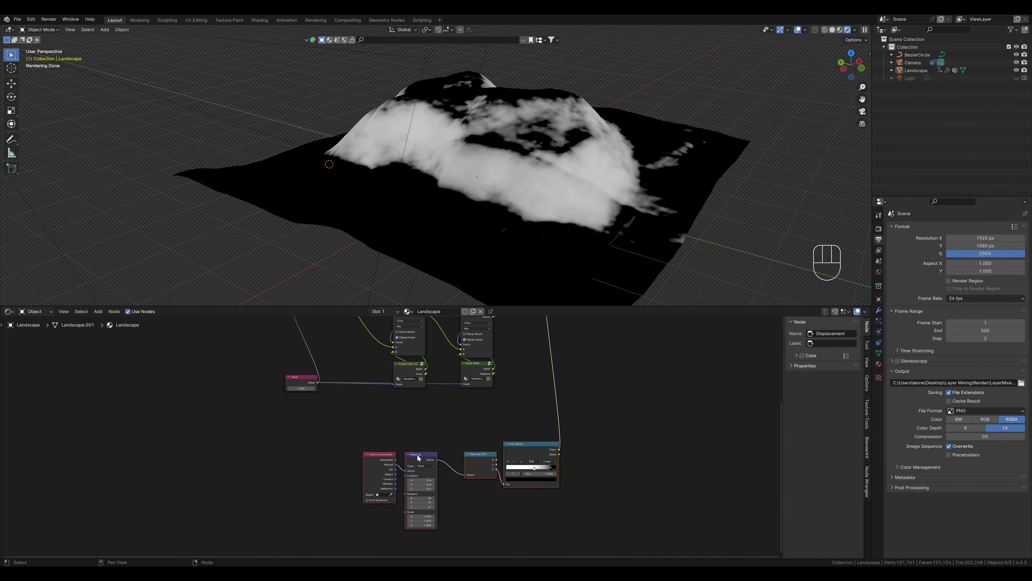
pyautogui.press('g')
pyautogui.click(409, 447)
pyautogui.moveTo(409, 447); pyautogui.dragTo(400, 537, button='middle')
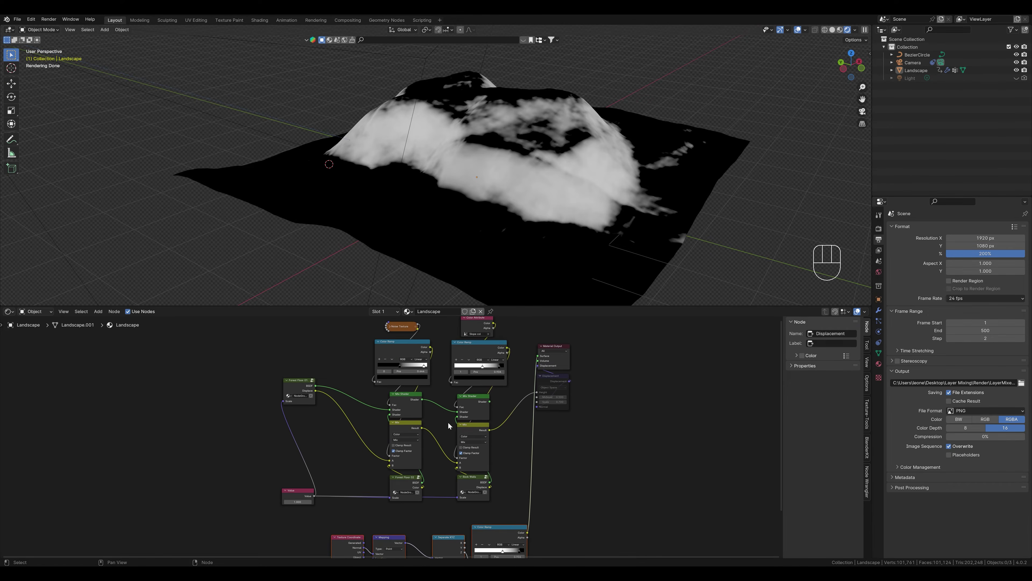
# Compare the attribute-based slope mask with the normal-based mask by alternately previewing their two Color Ramps on the landscape
pyautogui.moveTo(439, 415); pyautogui.dragTo(442, 452, button='middle')
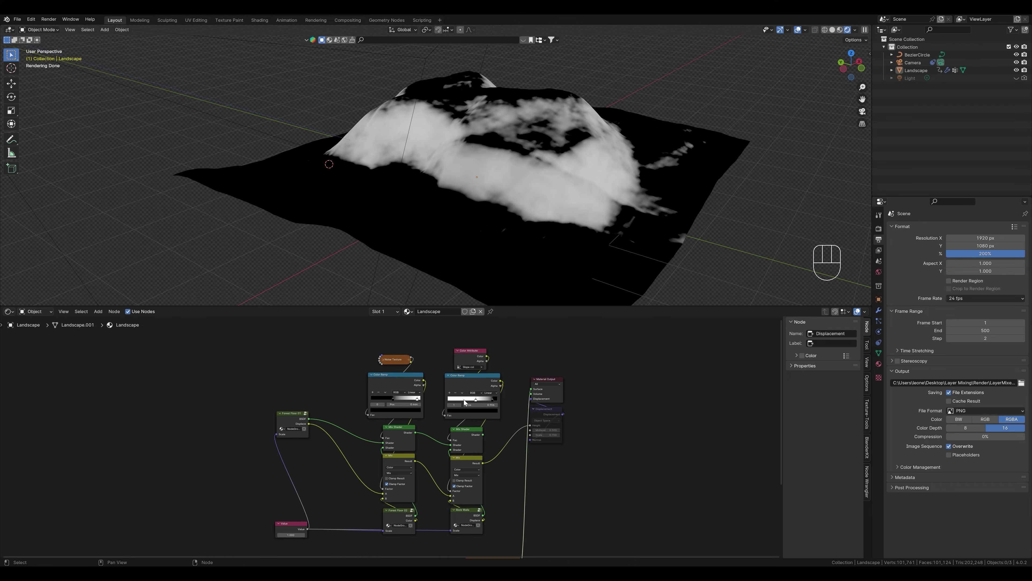
pyautogui.click(479, 376)
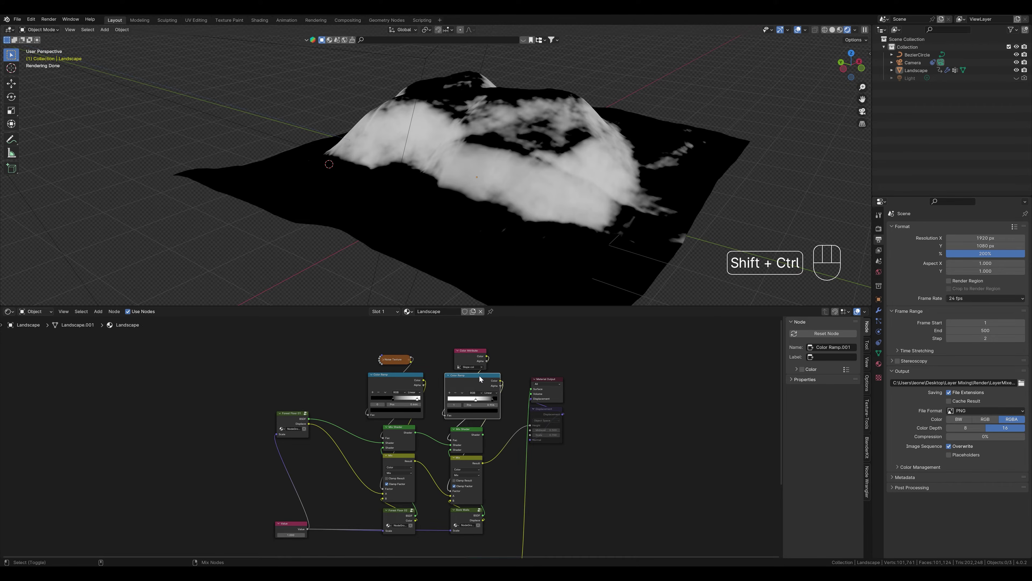
pyautogui.keyDown('ctrl'); pyautogui.keyDown('shift'); pyautogui.click(479, 376); pyautogui.keyUp('shift'); pyautogui.keyUp('ctrl')
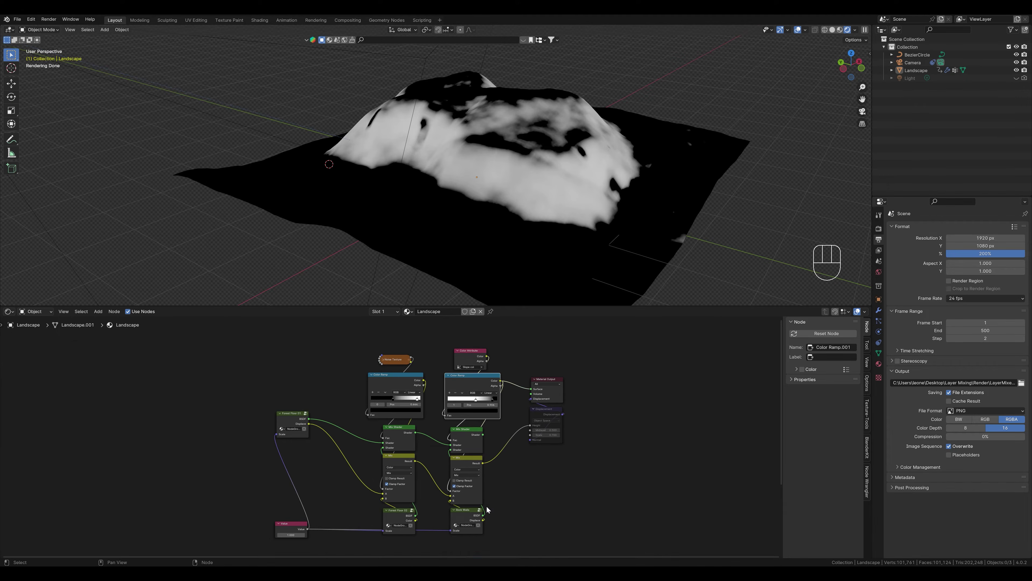
pyautogui.press('Home')
pyautogui.keyDown('ctrl'); pyautogui.keyDown('shift'); pyautogui.click(491, 498); pyautogui.keyUp('shift'); pyautogui.keyUp('ctrl')
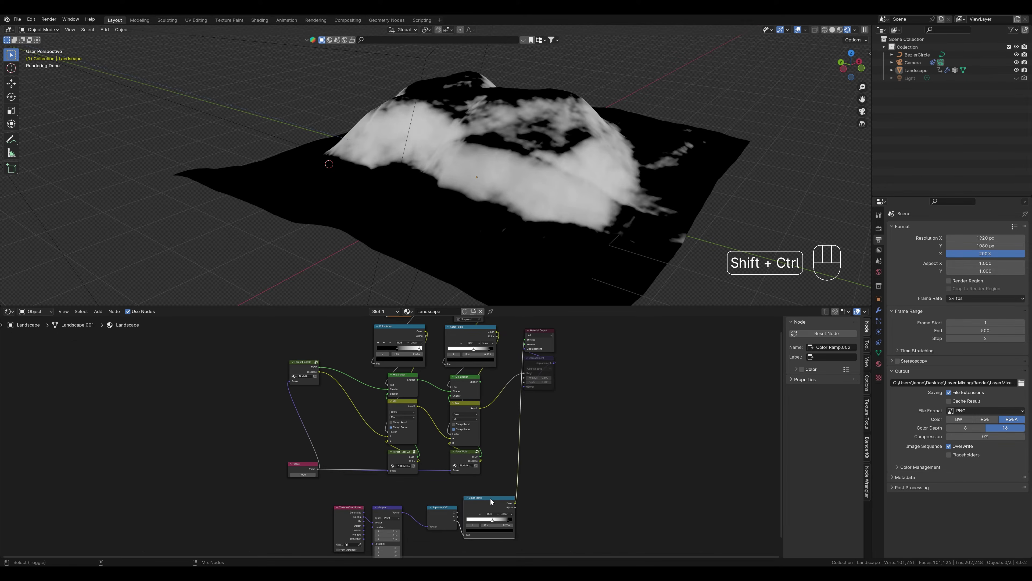
pyautogui.keyDown('ctrl'); pyautogui.keyDown('shift'); pyautogui.click(480, 325); pyautogui.keyUp('shift'); pyautogui.keyUp('ctrl')
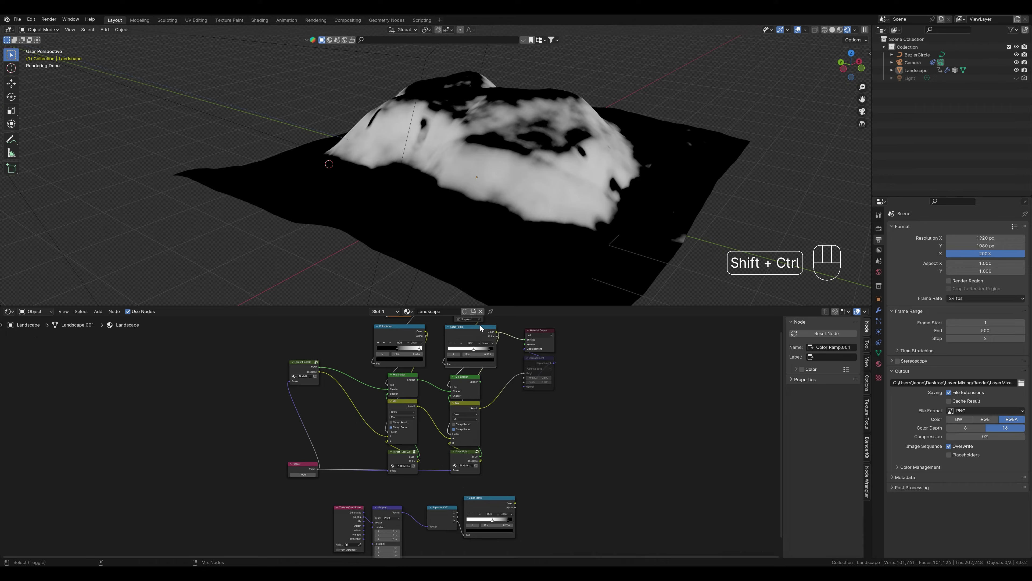
pyautogui.keyDown('ctrl'); pyautogui.keyDown('shift'); pyautogui.click(497, 499); pyautogui.keyUp('shift'); pyautogui.keyUp('ctrl')
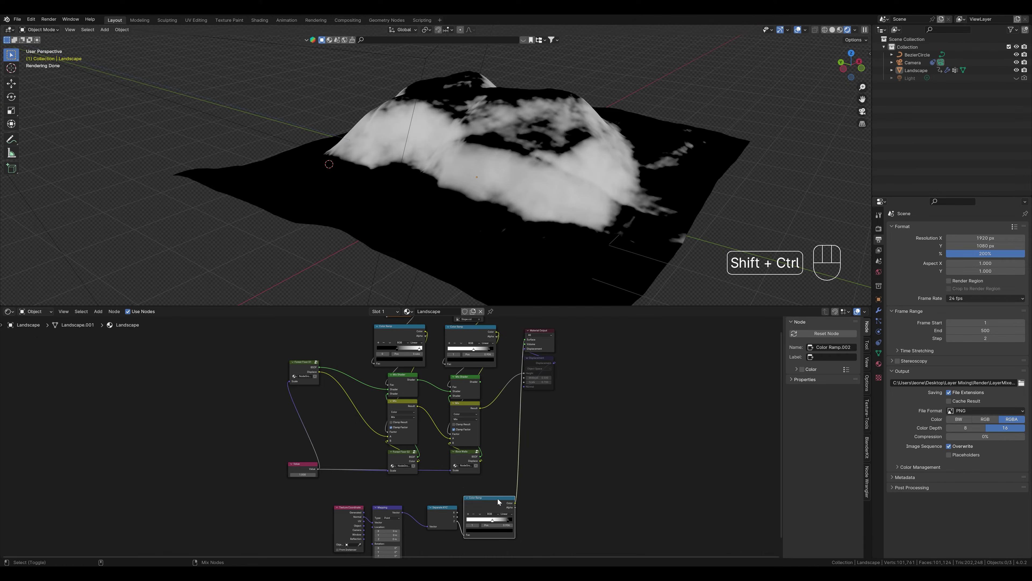
# Unmute the Displacement node to show the normal-based mask preview on the displaced landscape
pyautogui.click(540, 361)
pyautogui.press('m')
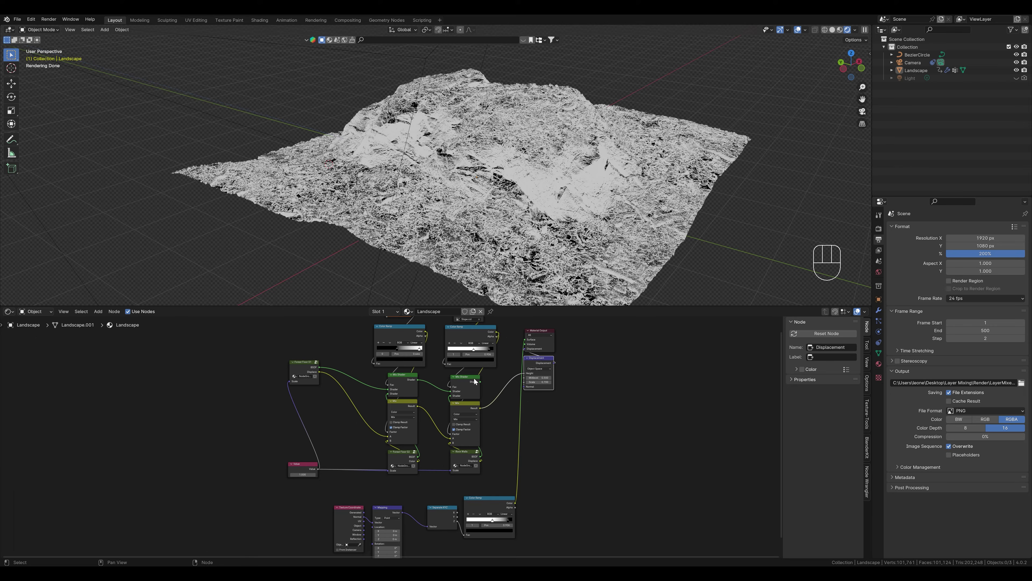
pyautogui.moveTo(544, 475); pyautogui.dragTo(554, 437, button='middle')
pyautogui.scroll(2, 503, 483)
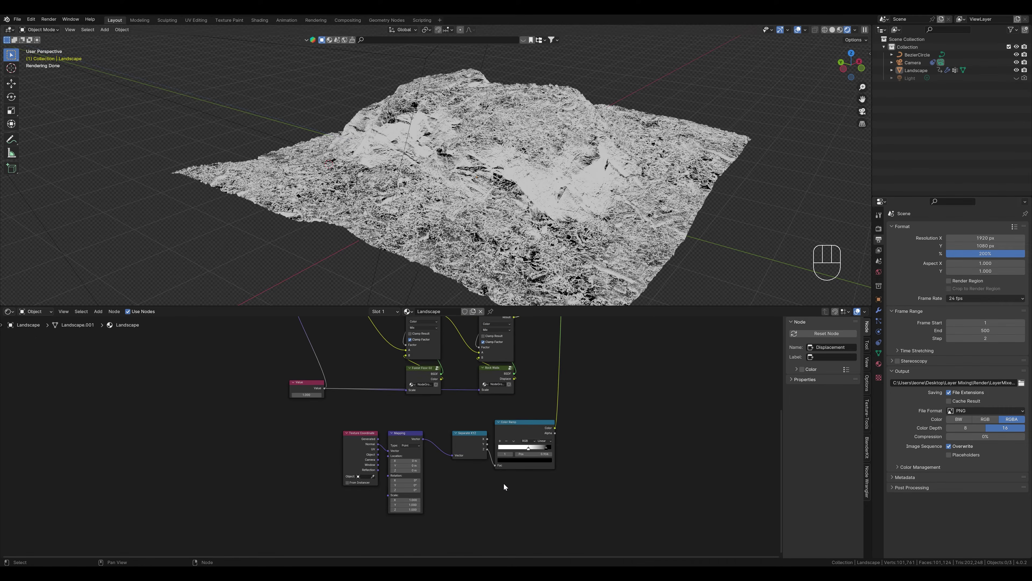
pyautogui.moveTo(376, 457); pyautogui.dragTo(386, 454)
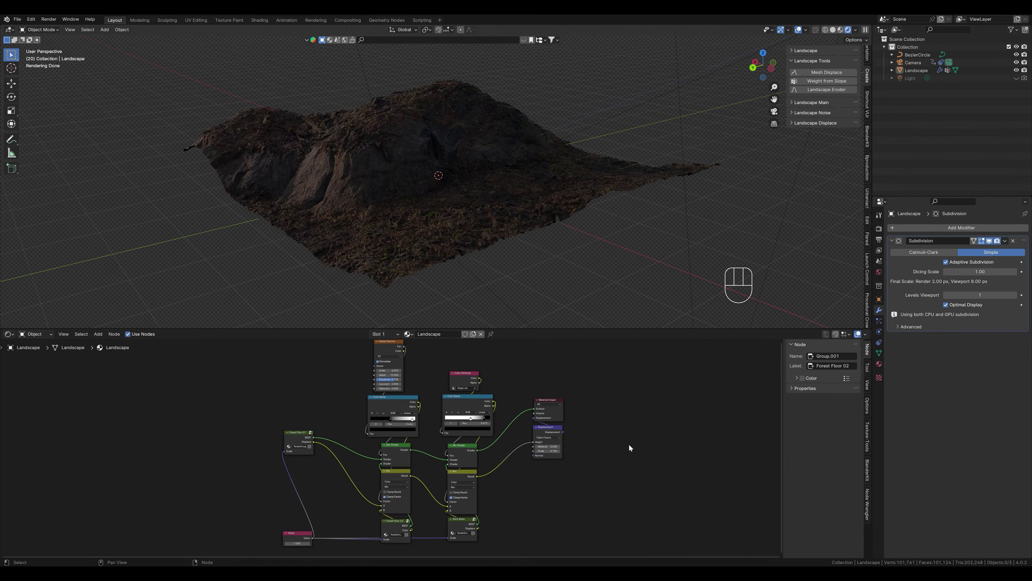
# Add a Principled BSDF node in the empty space beside the Material Output and Displacement nodes
pyautogui.hotkey('shift', 'a')
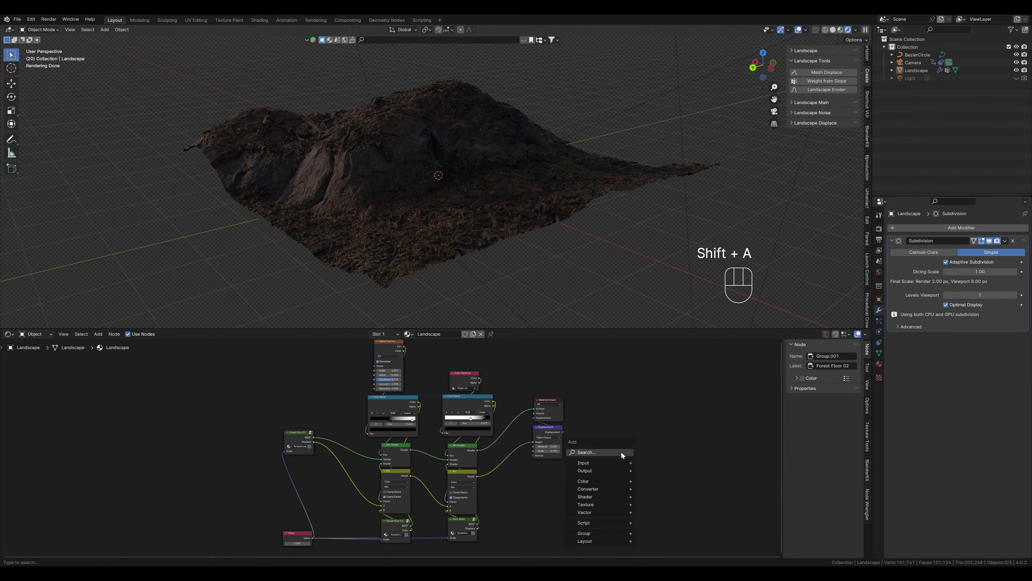
pyautogui.click(621, 452)
pyautogui.write('princ')
pyautogui.press('Return')
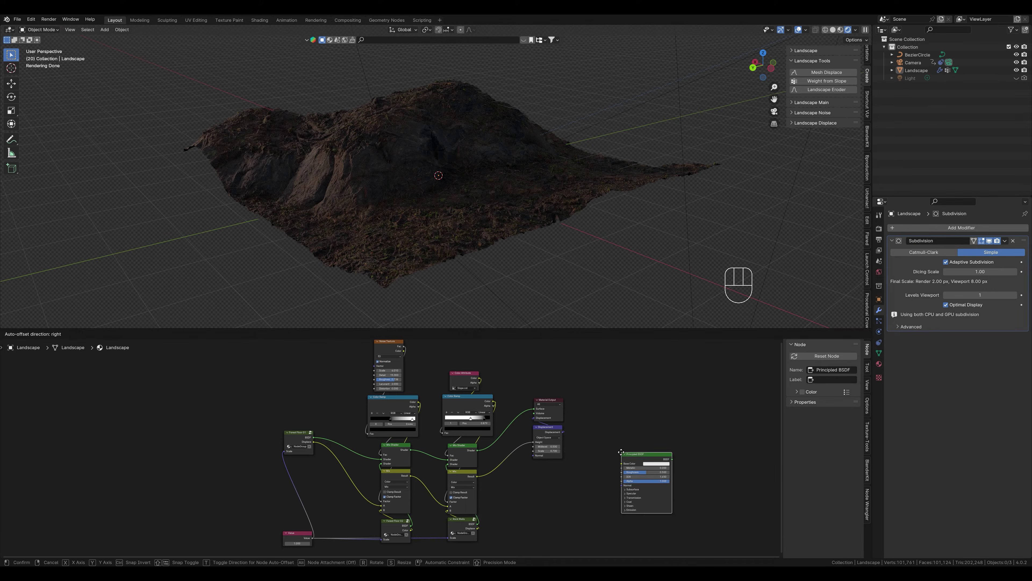
pyautogui.click(621, 451)
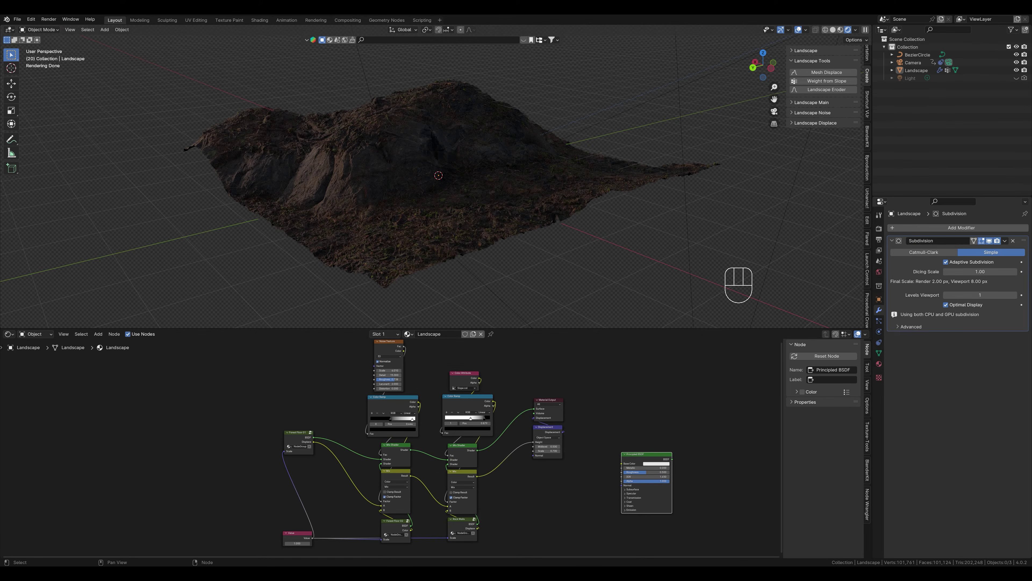
# Copy the path of the moss_ground_thbjbhpr texture folder from the file explorer and return to Blender
pyautogui.hotkey('alt', 'Tab')
pyautogui.click(561, 191)
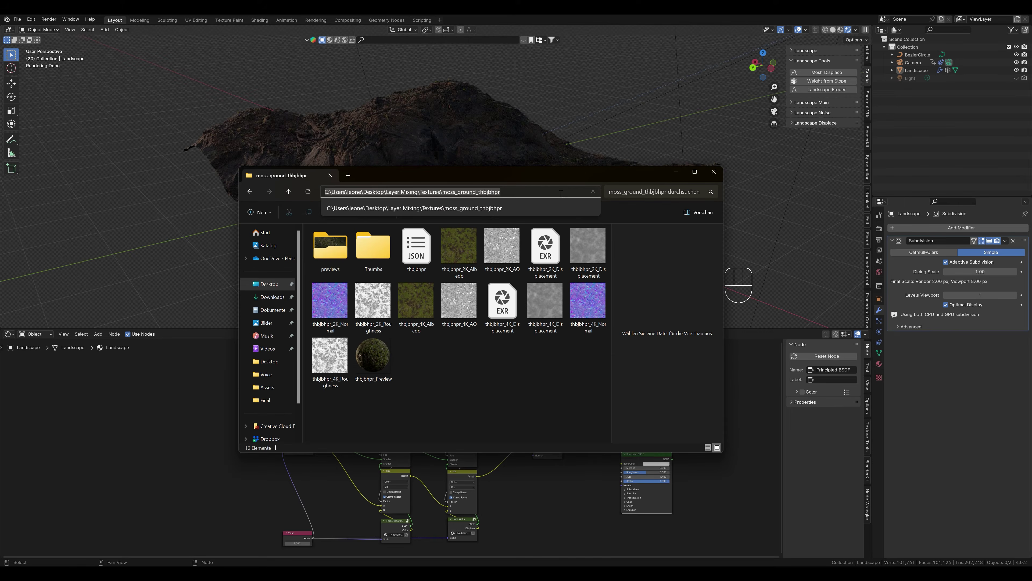
pyautogui.click(713, 171)
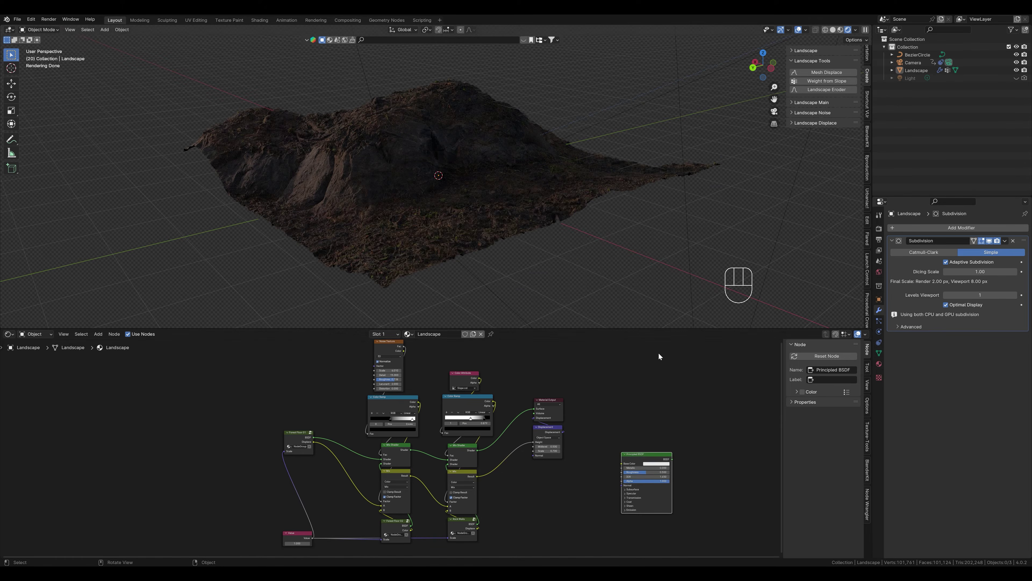
# Move the Principled BSDF clear of the node tree and load the moss 2K Normal, Albedo, Displacement and Roughness textures with Principled Texture Setup
pyautogui.moveTo(644, 456); pyautogui.dragTo(208, 424)
pyautogui.hotkey('ctrl', 'shift', 't')
pyautogui.click(528, 206)
pyautogui.hotkey('ctrl', 'v')
pyautogui.press('Return')
pyautogui.click(439, 304)
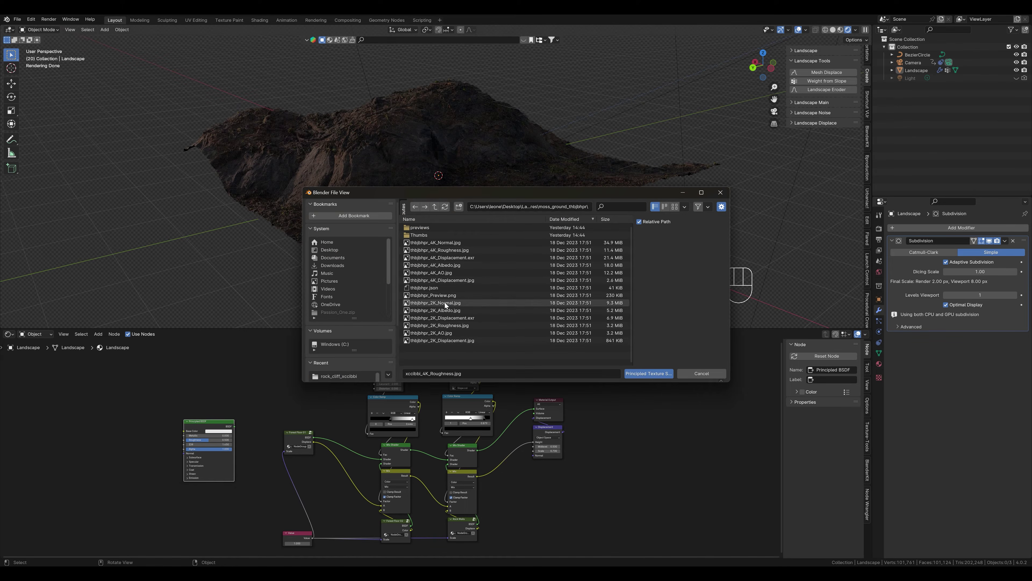
pyautogui.keyDown('shift'); pyautogui.click(439, 328); pyautogui.keyUp('shift')
pyautogui.click(649, 374)
# Combine the moss texture setup's nodes and its Principled BSDF into one node group
pyautogui.press('Home')
pyautogui.press('Delete')
pyautogui.moveTo(166, 357); pyautogui.dragTo(358, 503)
pyautogui.hotkey('ctrl', 'g')
# Expose the displacement texture's Color as a group output named Displace, and exit the moss node group
pyautogui.moveTo(543, 458); pyautogui.dragTo(510, 378, button='middle')
pyautogui.moveTo(593, 410); pyautogui.dragTo(604, 456)
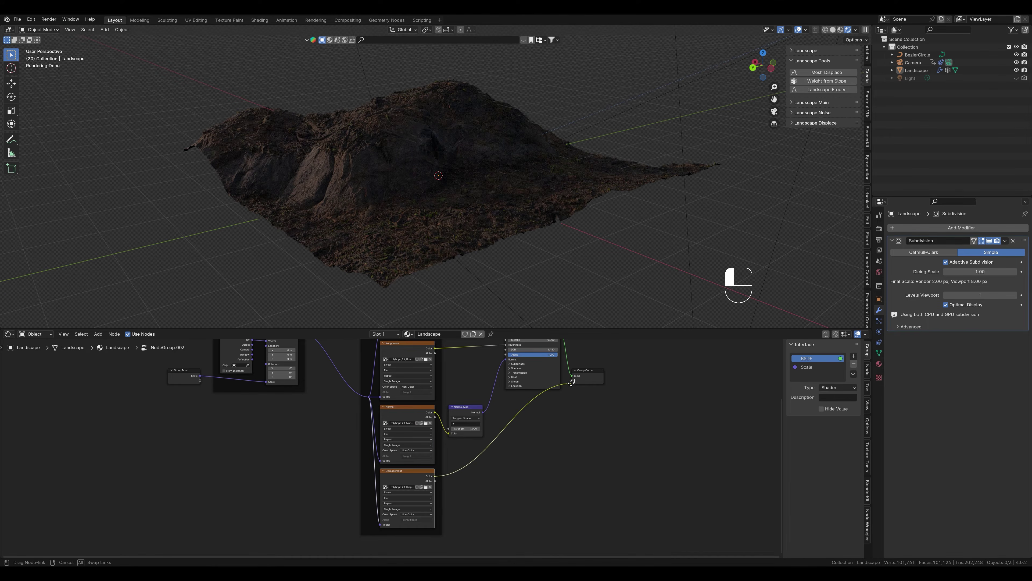
pyautogui.moveTo(467, 556); pyautogui.dragTo(603, 461)
pyautogui.click(814, 368)
pyautogui.press('BackSpace')
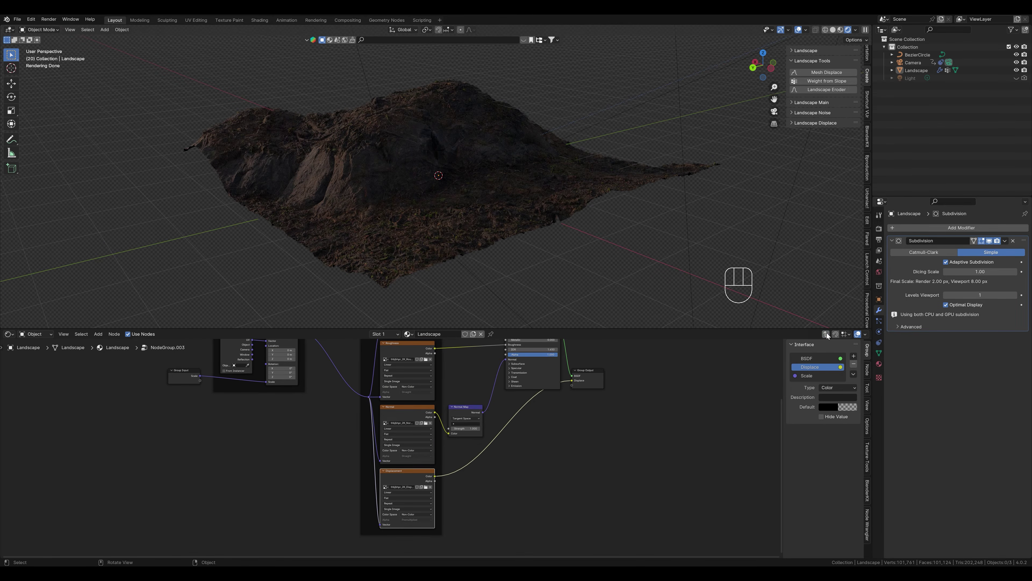
pyautogui.click(825, 334)
# Place the new moss group beside the Rock Walls group and connect the Value node to its Scale input
pyautogui.moveTo(241, 444); pyautogui.dragTo(828, 441)
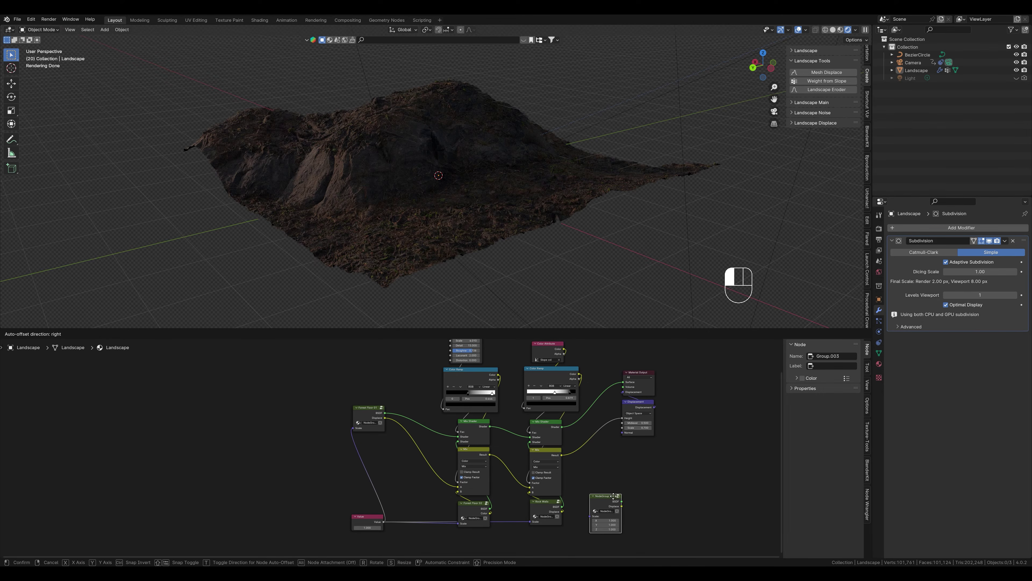
pyautogui.click(611, 499)
pyautogui.moveTo(611, 499); pyautogui.dragTo(597, 410, button='middle')
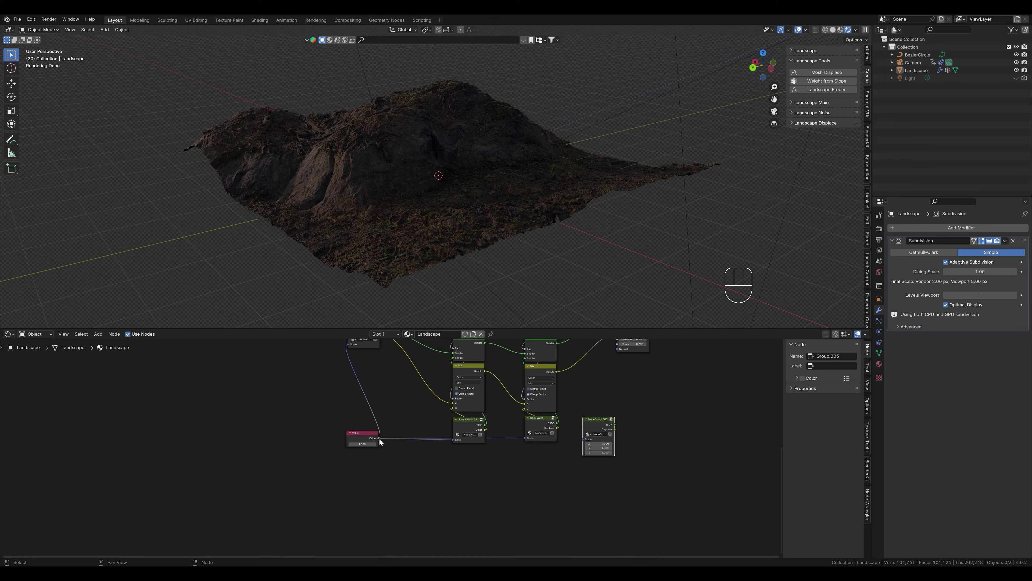
pyautogui.moveTo(380, 442); pyautogui.dragTo(582, 443)
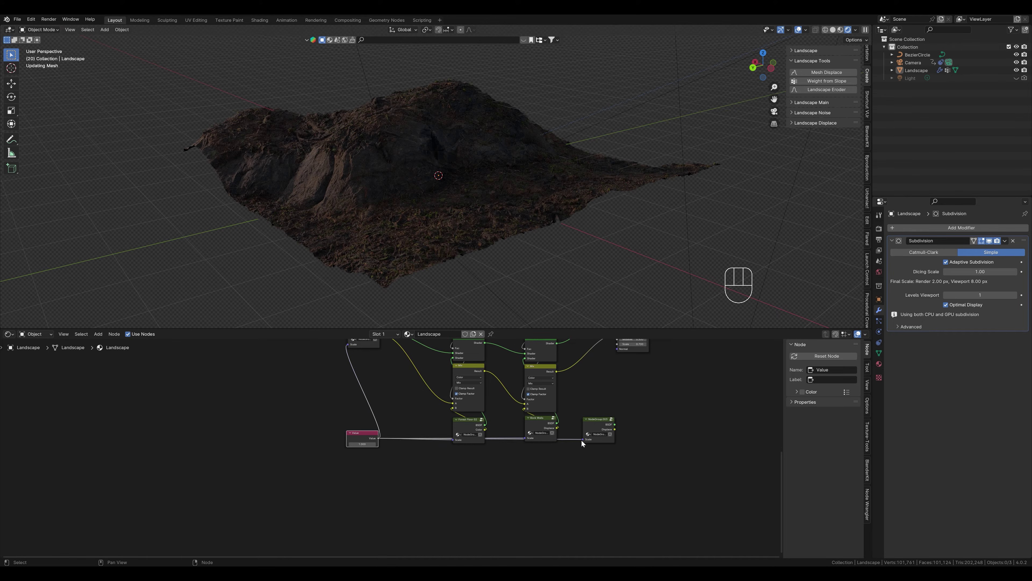
# Label the new node group Moss
pyautogui.click(597, 426)
pyautogui.scroll(3, 596, 425)
pyautogui.moveTo(768, 402); pyautogui.dragTo(519, 464, button='middle')
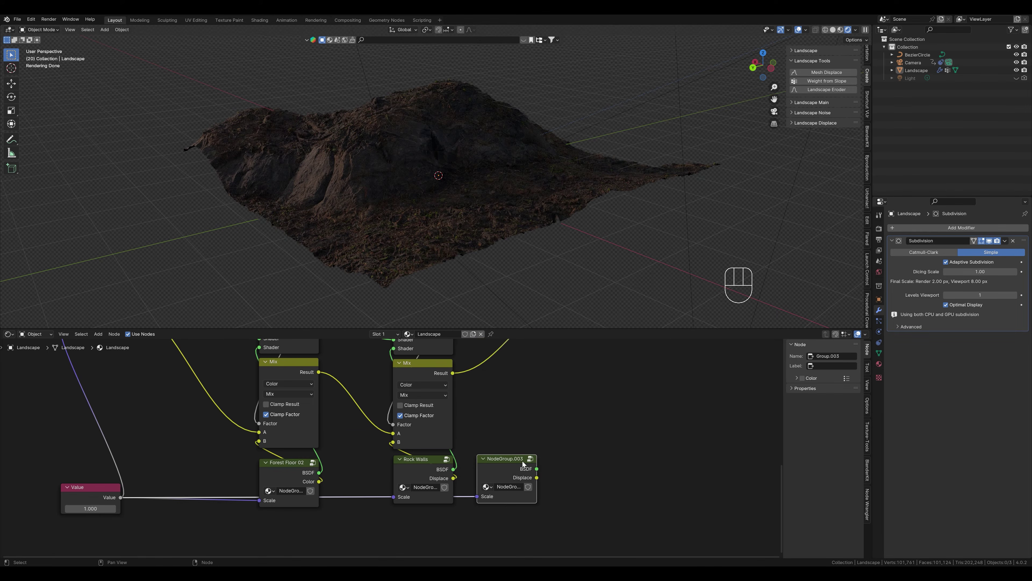
pyautogui.rightClick(519, 463)
pyautogui.click(483, 461)
pyautogui.write('Moss')
pyautogui.press('Return')
# Show the landscape's object data properties, use solid shading, and switch the landscape to Vertex Paint mode
pyautogui.click(879, 353)
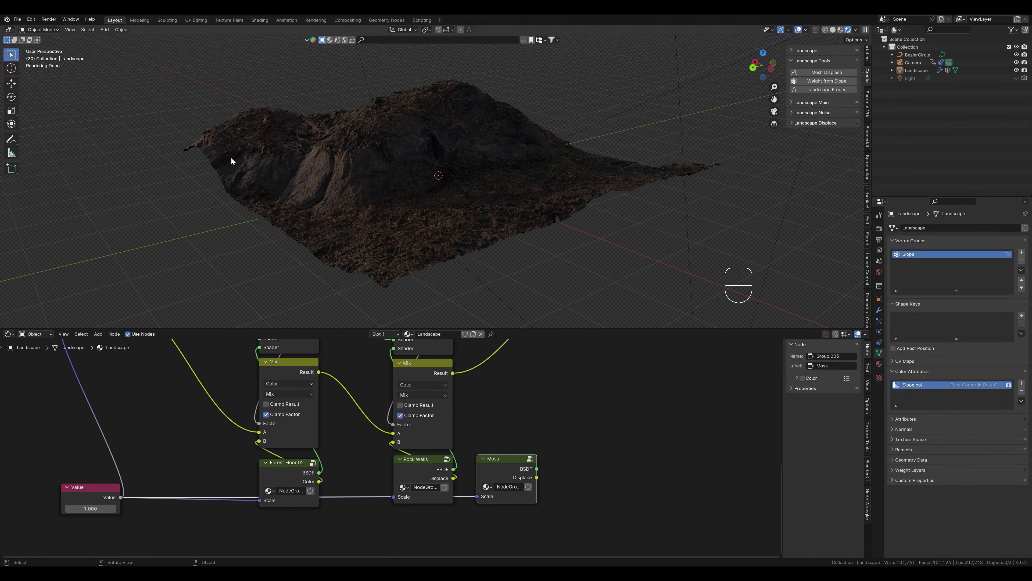
pyautogui.press('z')
pyautogui.click(40, 29)
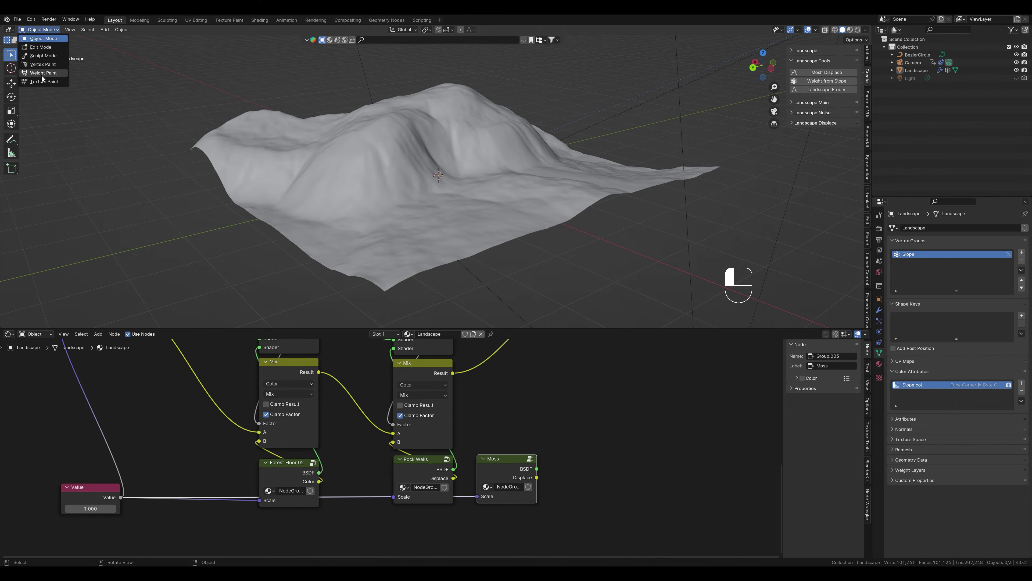
pyautogui.click(39, 63)
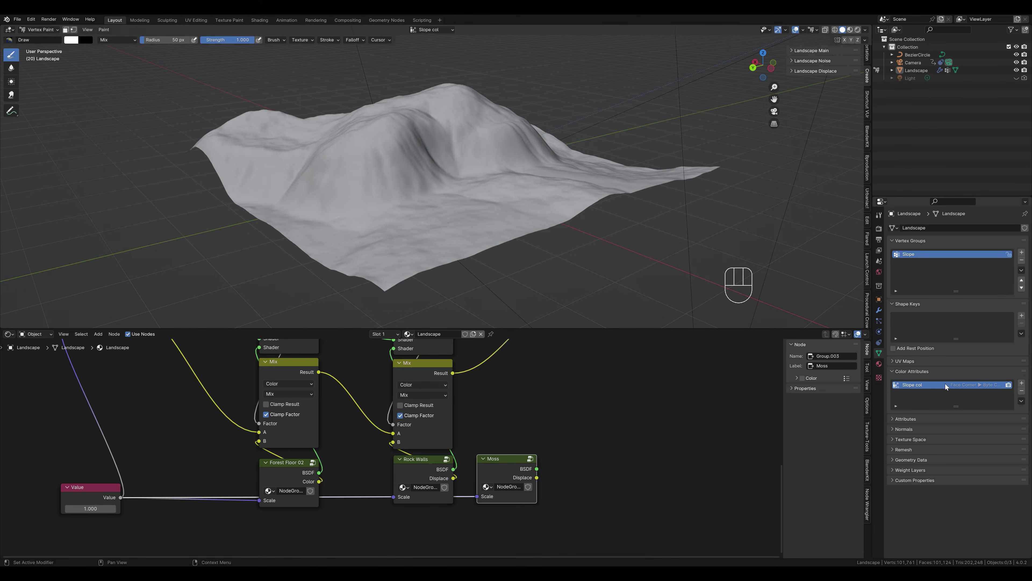
# Add a color attribute named Moss with Vertex domain and Color data type, and make it the render attribute
pyautogui.click(1021, 384)
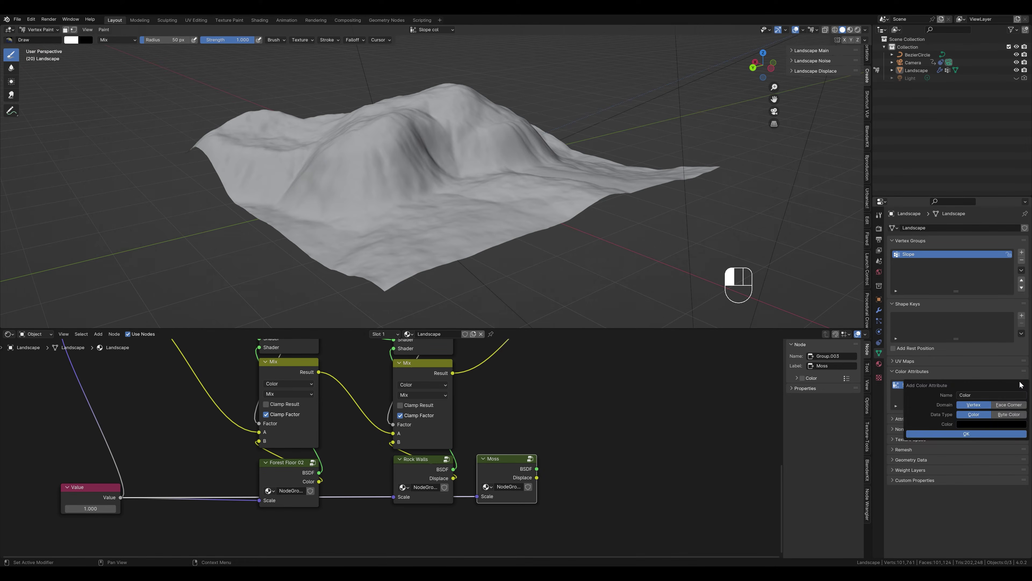
pyautogui.click(989, 395)
pyautogui.write('Moss')
pyautogui.click(978, 434)
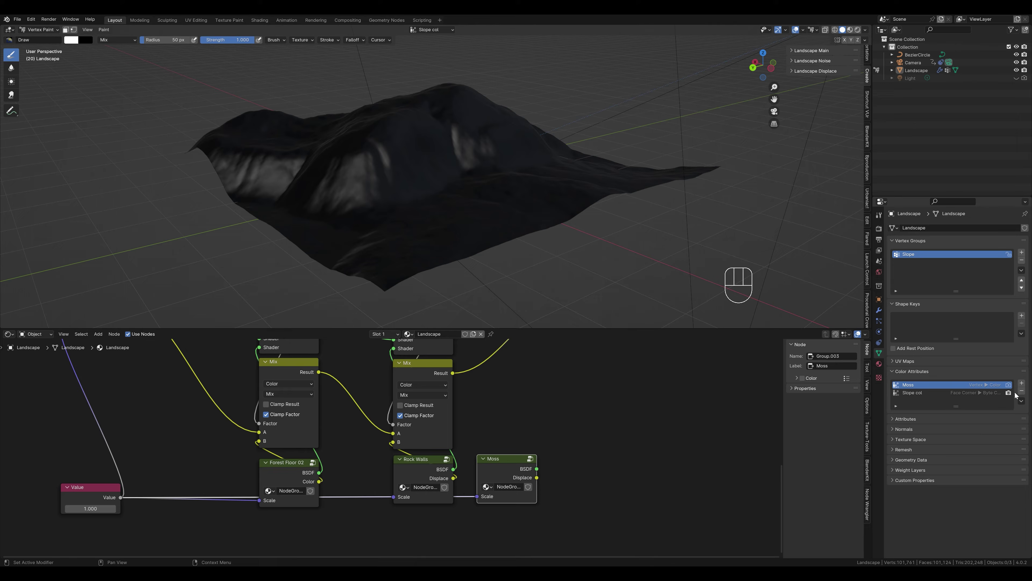
pyautogui.click(1010, 385)
# Set the brush color to pure blue and paint a test patch below the front rock slope
pyautogui.moveTo(630, 199); pyautogui.dragTo(560, 206, button='middle')
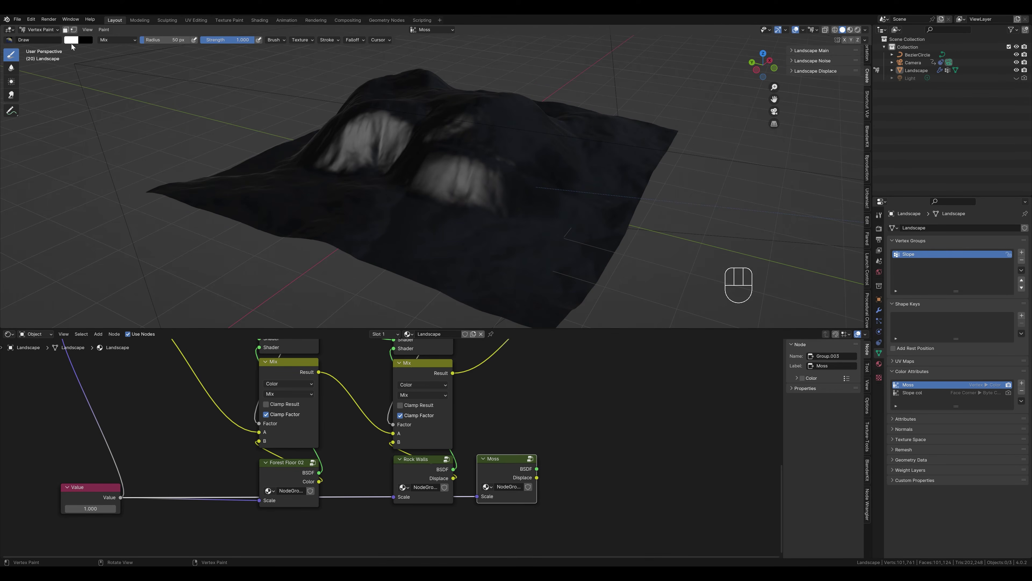
pyautogui.click(72, 41)
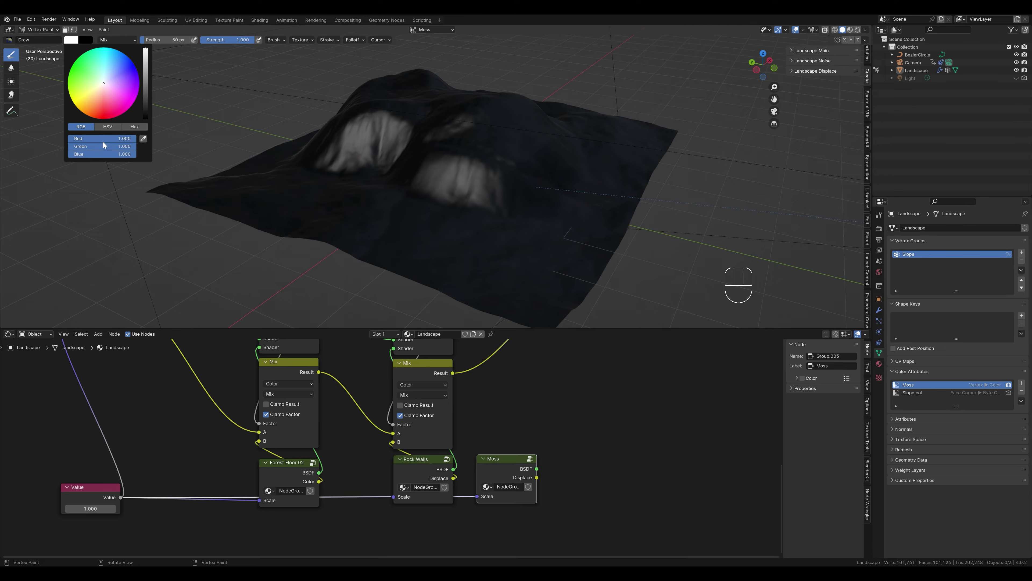
pyautogui.moveTo(110, 139); pyautogui.dragTo(67, 146)
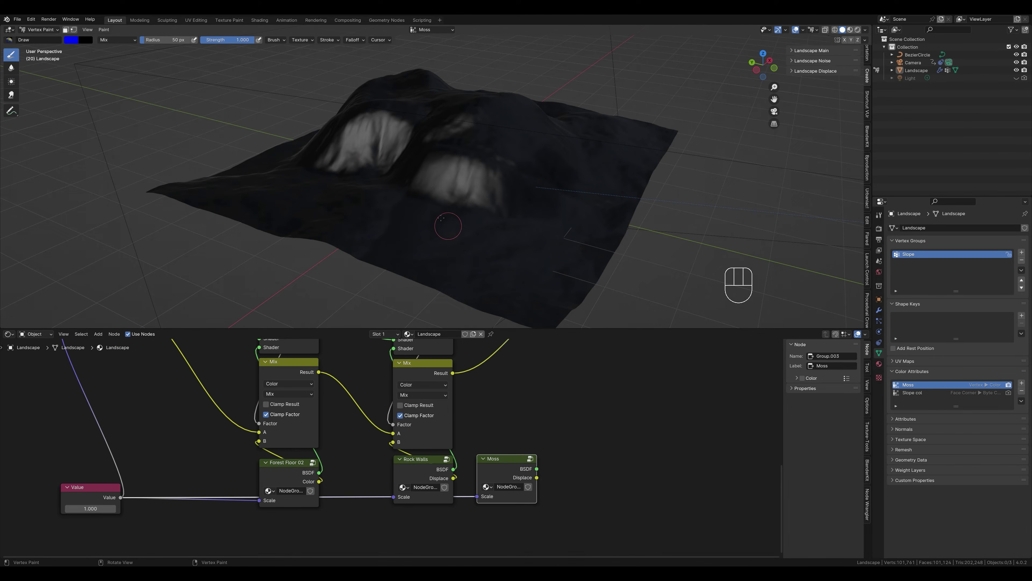
pyautogui.moveTo(438, 184)
pyautogui.mouseDown()
pyautogui.moveTo(438, 209)
pyautogui.moveTo(477, 235)
pyautogui.moveTo(444, 234)
pyautogui.moveTo(406, 200)
pyautogui.moveTo(503, 247)
pyautogui.moveTo(422, 251)
pyautogui.moveTo(508, 237)
pyautogui.moveTo(423, 225)
pyautogui.moveTo(454, 247)
pyautogui.moveTo(518, 238)
pyautogui.moveTo(454, 191)
pyautogui.moveTo(471, 227)
pyautogui.moveTo(449, 235)
pyautogui.mouseUp()
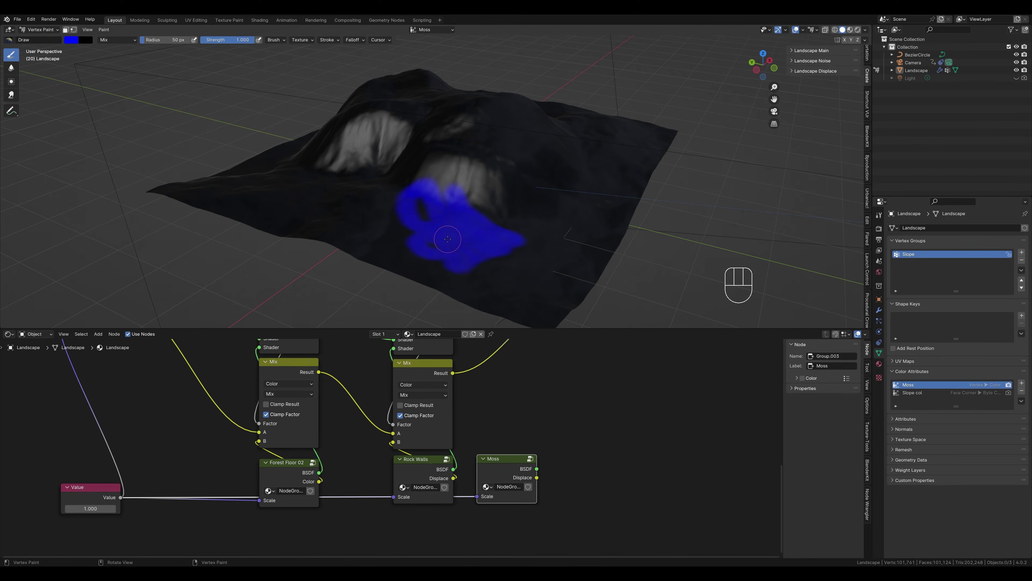
# Change the brush color to pure green and paint a small test patch beside the blue one
pyautogui.click(69, 43)
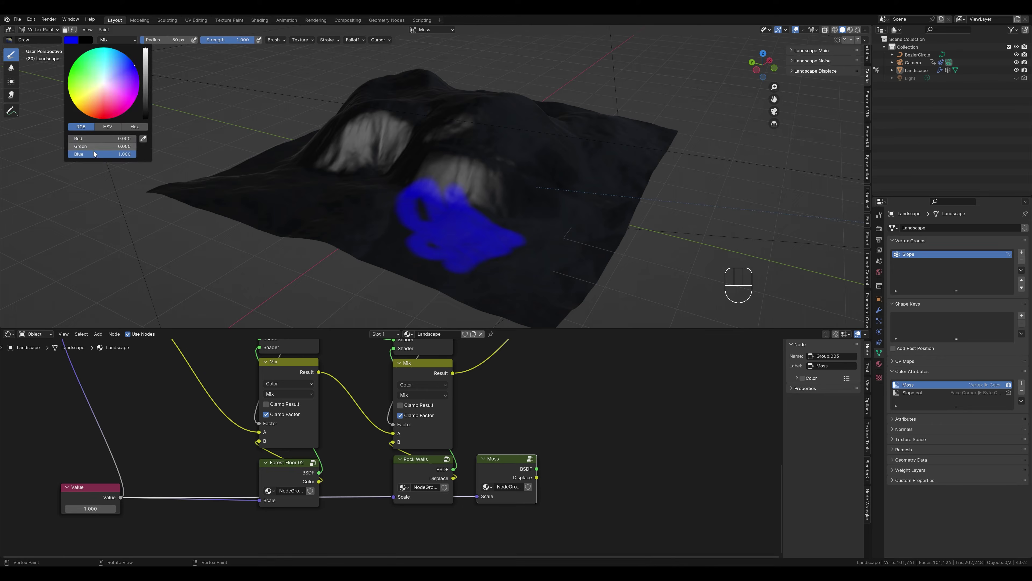
pyautogui.moveTo(93, 153)
pyautogui.mouseDown()
pyautogui.moveTo(68, 154)
pyautogui.moveTo(132, 149)
pyautogui.mouseUp()
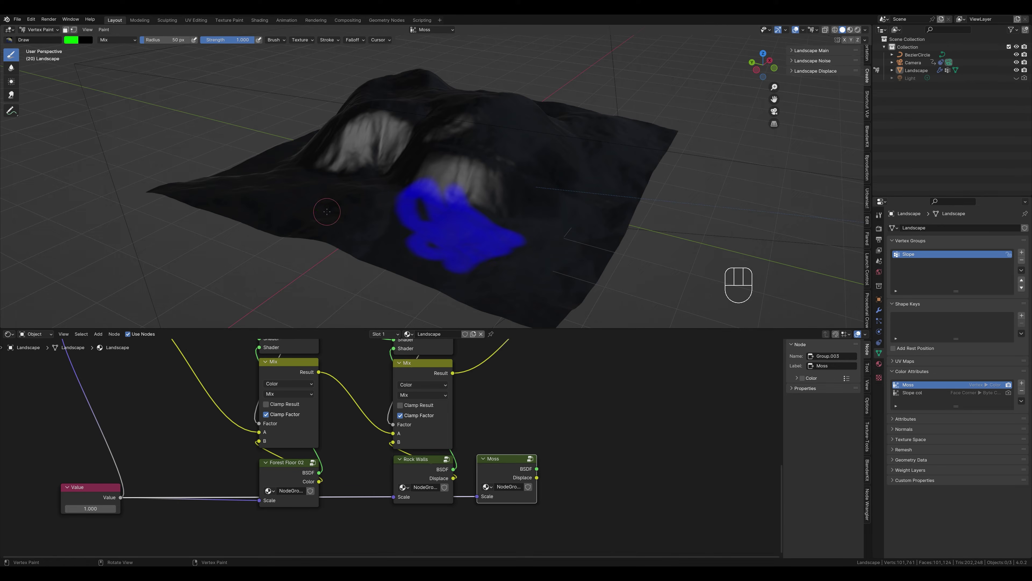
pyautogui.moveTo(325, 209)
pyautogui.mouseDown()
pyautogui.moveTo(346, 195)
pyautogui.moveTo(314, 212)
pyautogui.mouseUp()
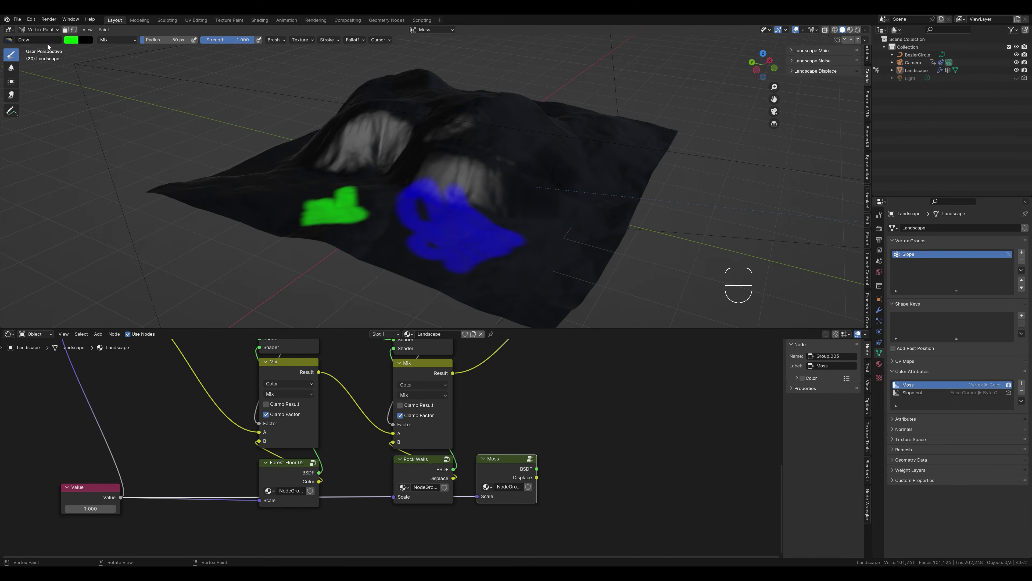
# Change the brush color to pure red and paint a test patch near the landscape's front corner
pyautogui.click(71, 39)
pyautogui.moveTo(130, 146)
pyautogui.mouseDown()
pyautogui.moveTo(101, 141)
pyautogui.moveTo(131, 139)
pyautogui.mouseUp()
pyautogui.moveTo(557, 284)
pyautogui.mouseDown()
pyautogui.moveTo(549, 240)
pyautogui.moveTo(536, 266)
pyautogui.mouseUp()
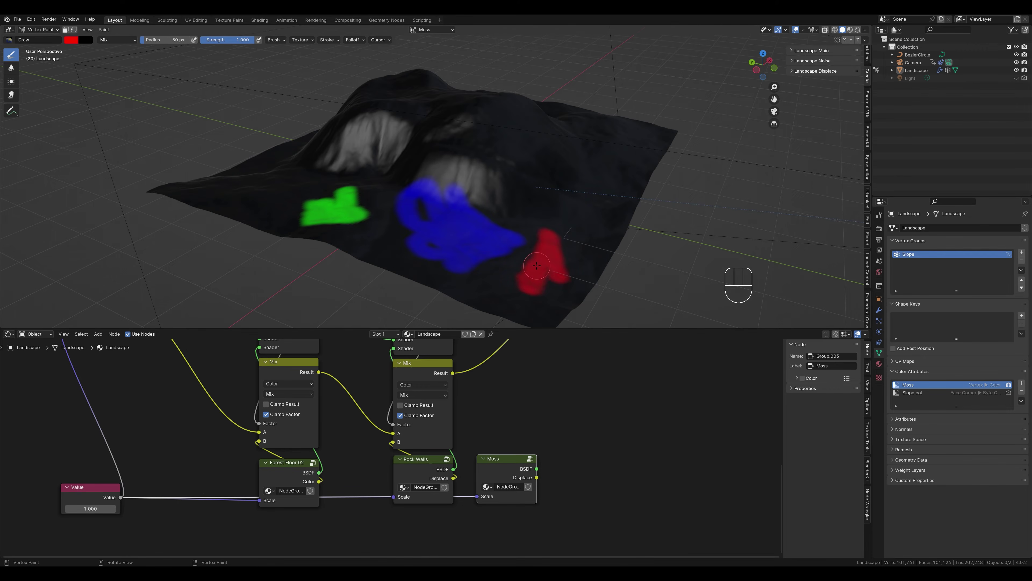
# Undo the blue, green and red test strokes on the landscape
pyautogui.hotkey('ctrl', 'z')
pyautogui.hotkey('ctrl', 'z')
pyautogui.hotkey('ctrl', 'z')
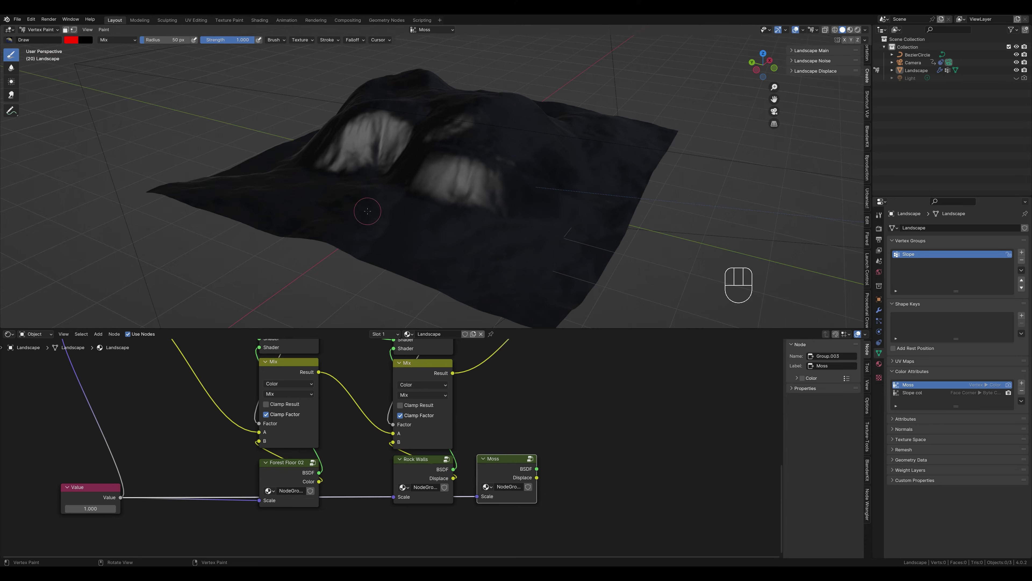
# Set the brush radius to 169 px and paint a broad red band along the landscape's front edge
pyautogui.moveTo(162, 40); pyautogui.dragTo(203, 39)
pyautogui.moveTo(472, 280)
pyautogui.mouseDown()
pyautogui.moveTo(484, 291)
pyautogui.moveTo(407, 228)
pyautogui.moveTo(313, 244)
pyautogui.moveTo(284, 227)
pyautogui.moveTo(335, 241)
pyautogui.mouseUp()
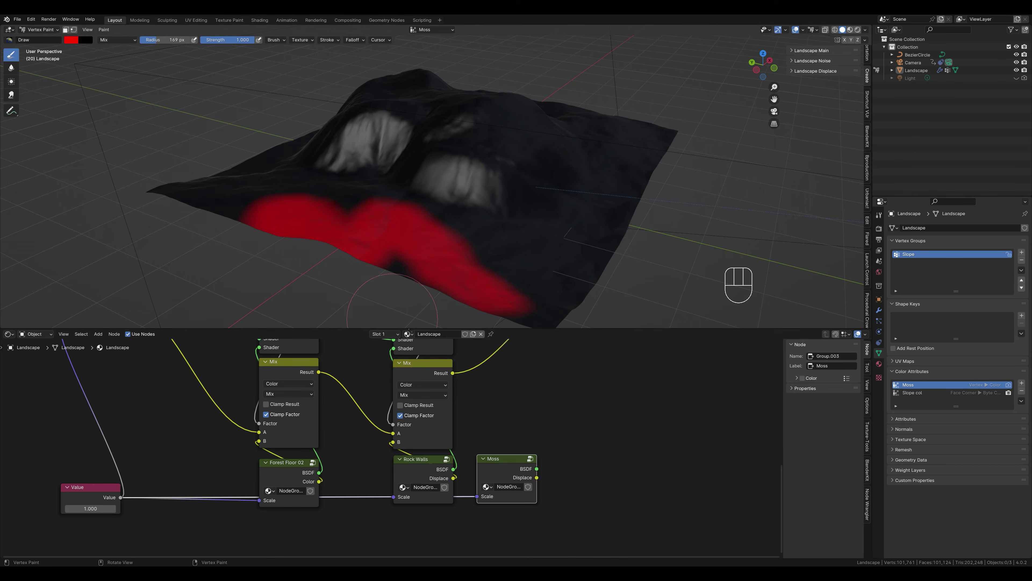
# Move the Material Output and Displacement nodes farther from the mix nodes to free space for another layer
pyautogui.scroll(-1, 547, 394)
pyautogui.moveTo(524, 387); pyautogui.dragTo(483, 505, button='middle')
pyautogui.scroll(-4, 483, 505)
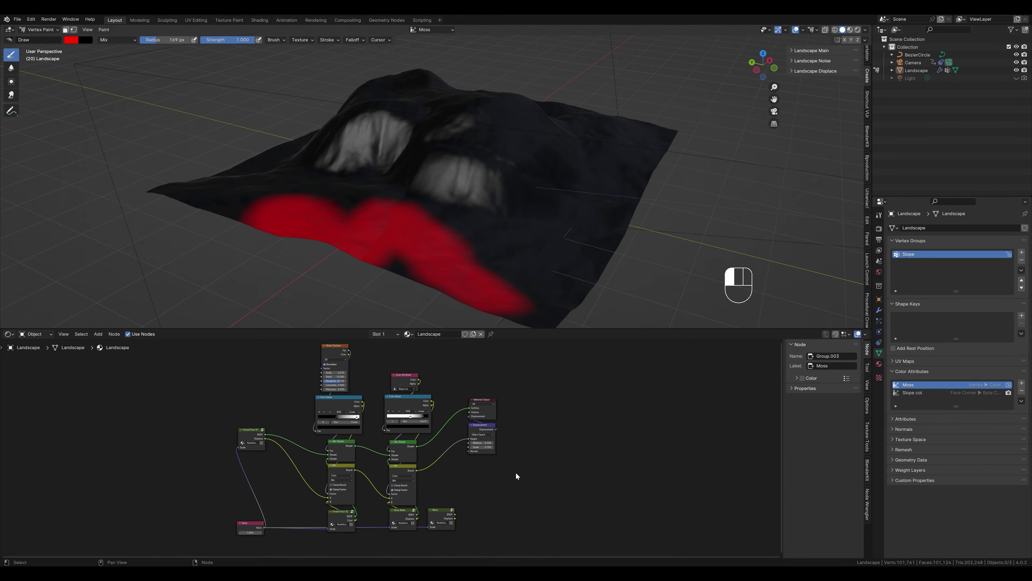
pyautogui.moveTo(513, 476); pyautogui.dragTo(478, 391)
pyautogui.press('g')
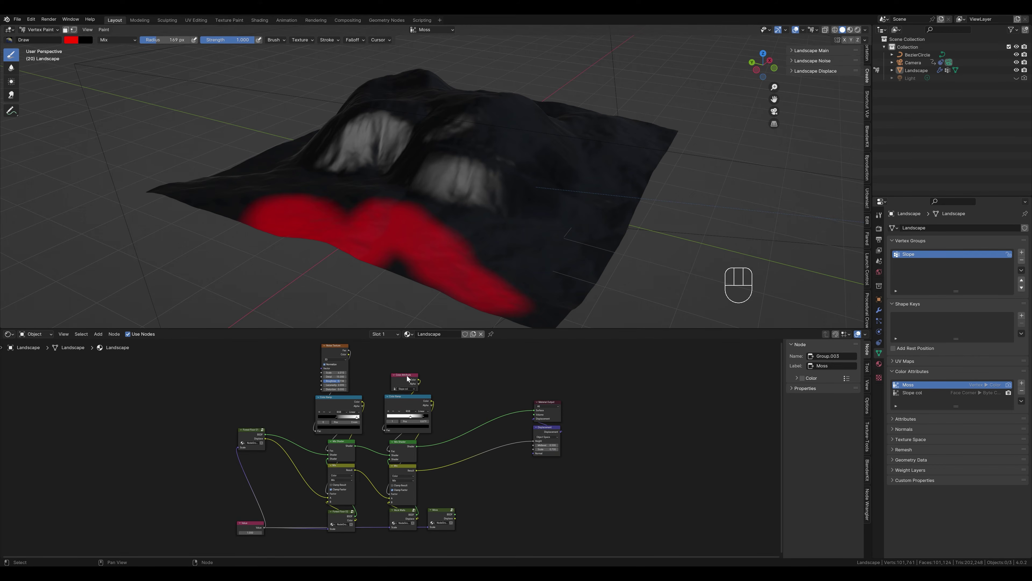
# Duplicate the Color Attribute node and the Rock Walls layer's Mix Shader and Mix nodes, placing the copies beside the originals
pyautogui.click(403, 445)
pyautogui.keyDown('shift'); pyautogui.click(405, 470); pyautogui.keyUp('shift')
pyautogui.hotkey('shift', 'd')
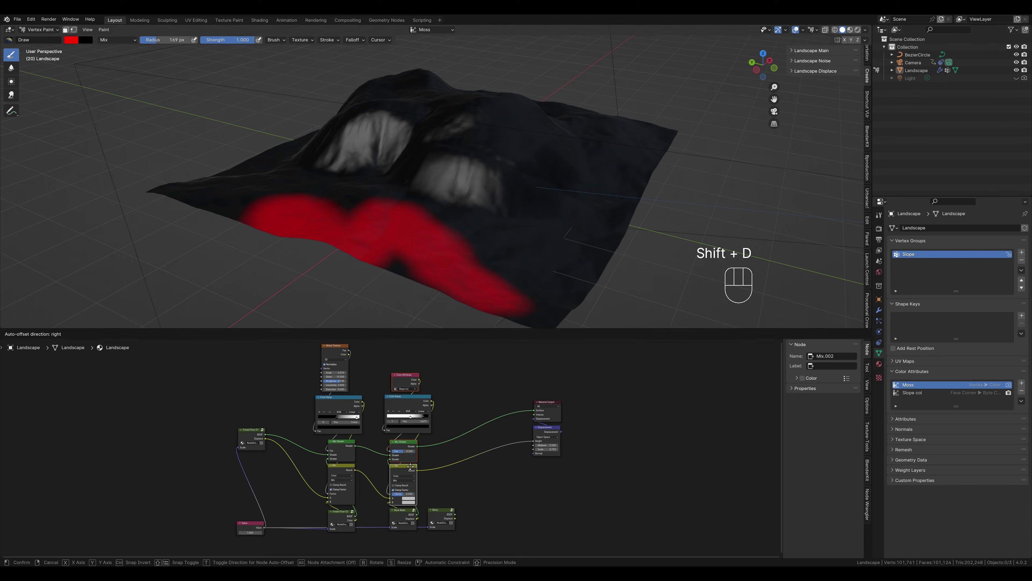
pyautogui.click(420, 449)
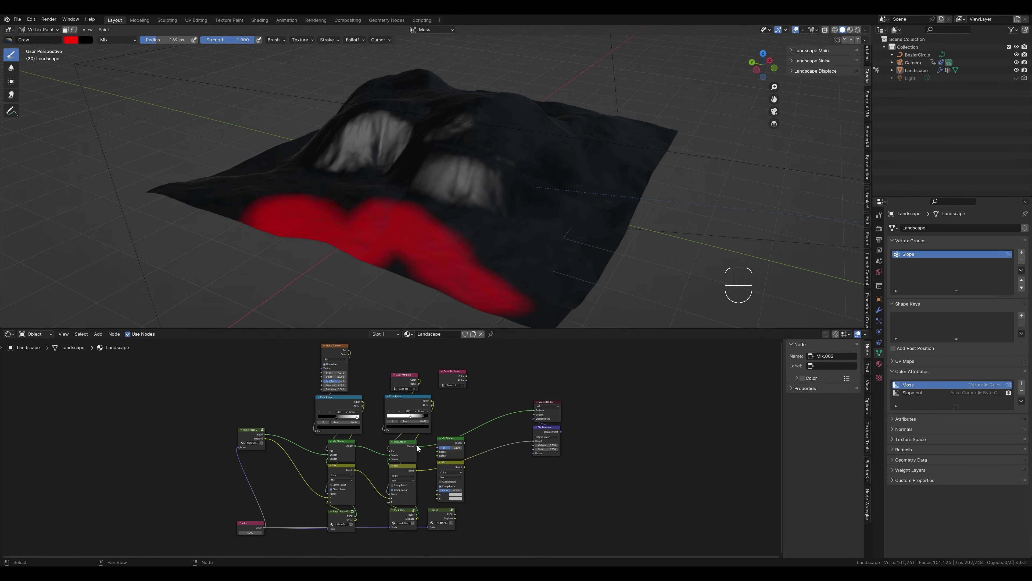
# Connect the previous layer's shader and displacement mixes and the Moss group's BSDF and Displace outputs to the duplicated mix nodes
pyautogui.click(441, 447)
pyautogui.scroll(2, 445, 494)
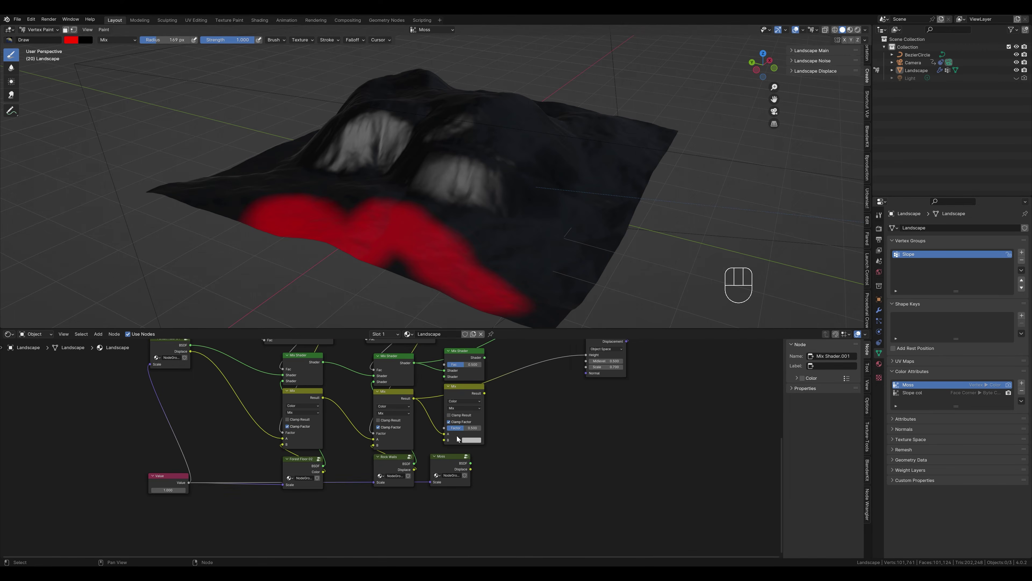
pyautogui.click(471, 471)
pyautogui.moveTo(471, 463); pyautogui.dragTo(469, 377)
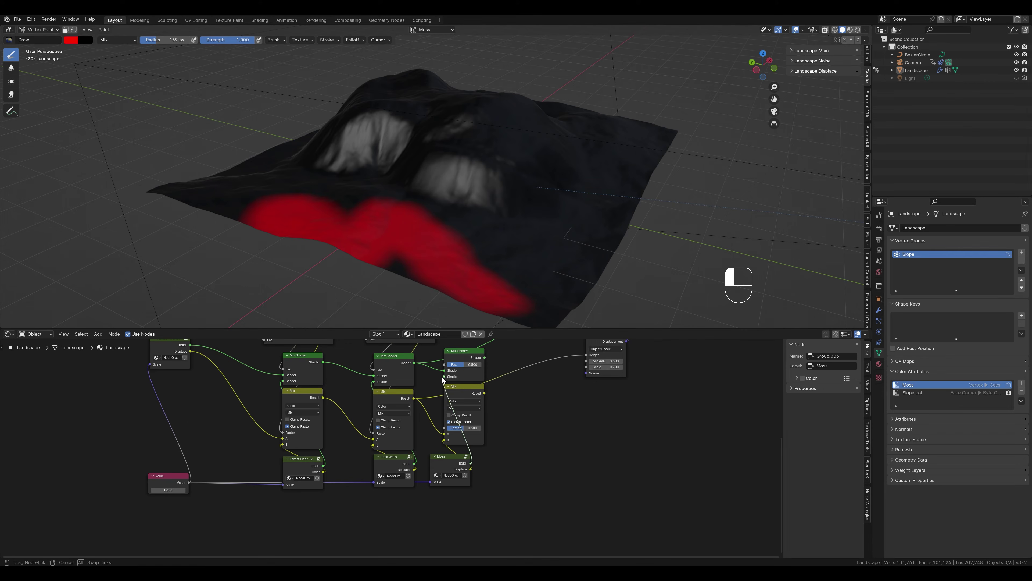
# Set the duplicated Color Attribute node to the Moss attribute
pyautogui.moveTo(468, 377); pyautogui.dragTo(438, 488, button='middle')
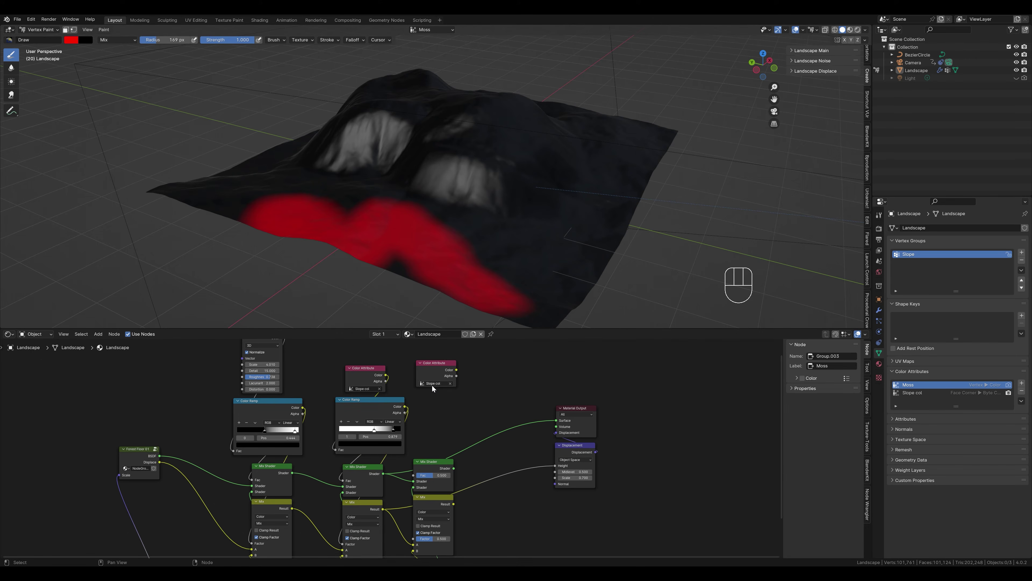
pyautogui.click(445, 383)
pyautogui.click(428, 395)
# Add a Separate Color node directly below the Moss Color Attribute node
pyautogui.hotkey('shift', 'a')
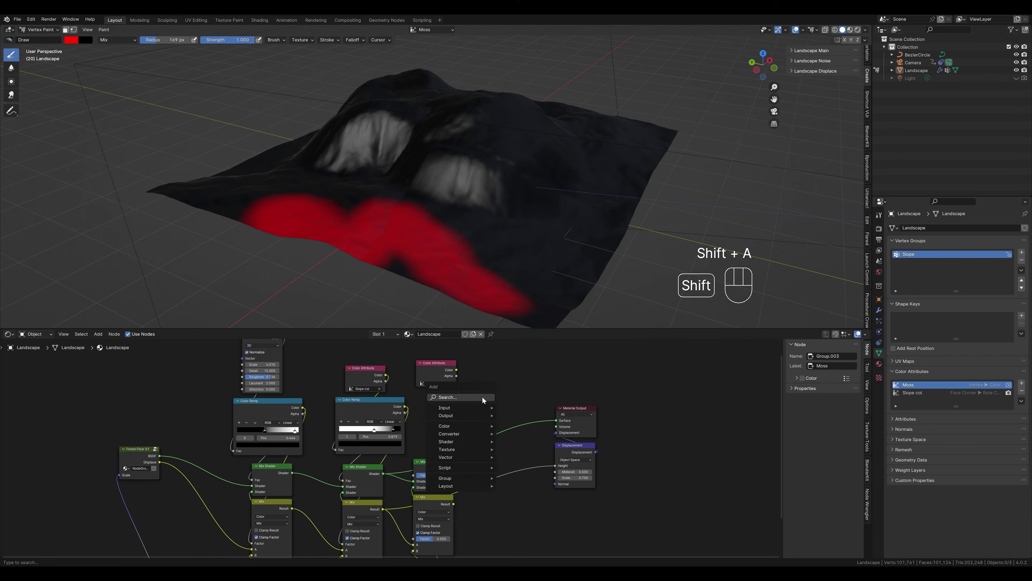
pyautogui.write('s')
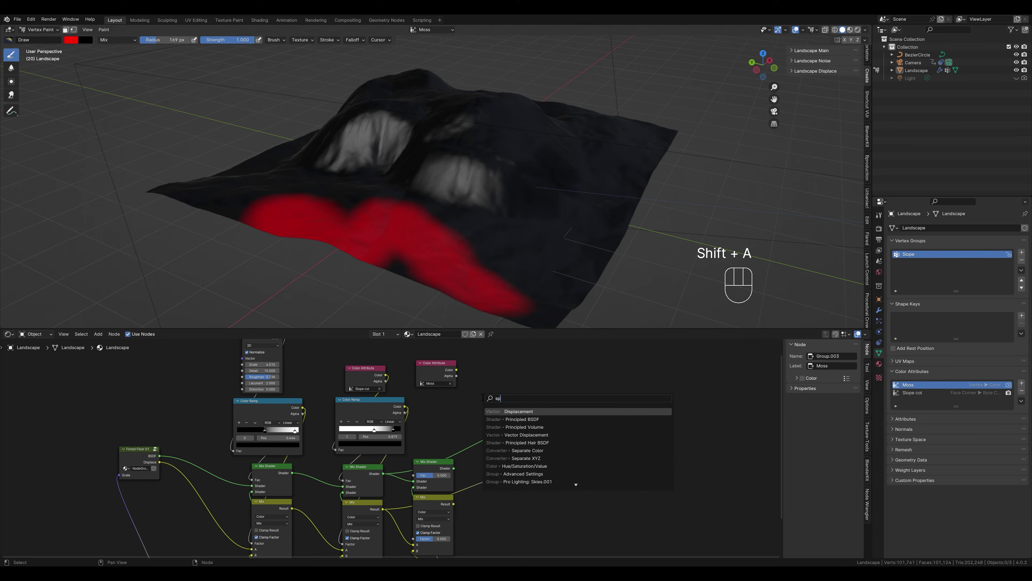
pyautogui.write('p')
pyautogui.press('BackSpace')
pyautogui.write('eper')
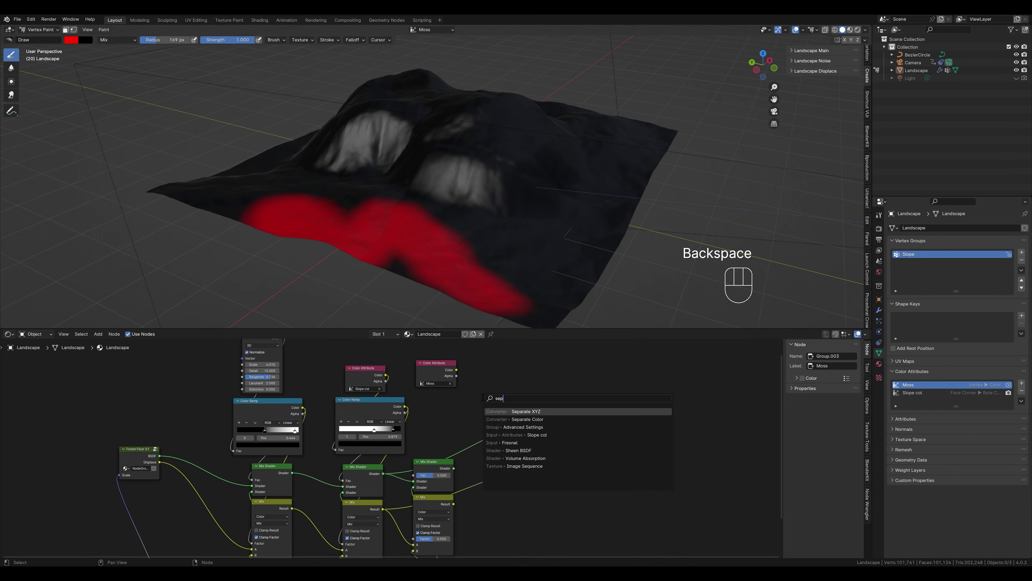
pyautogui.press('Down')
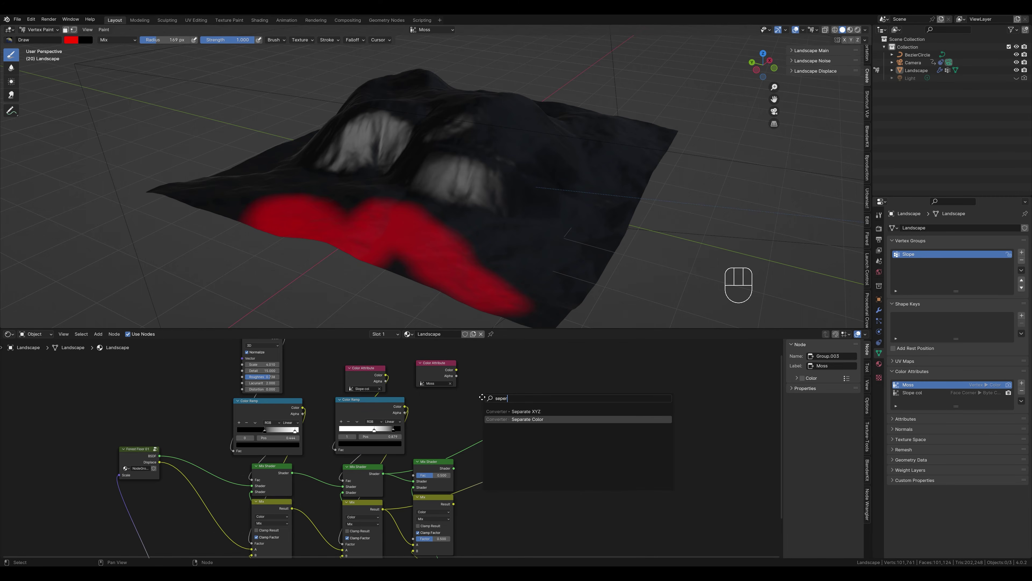
pyautogui.press('Return')
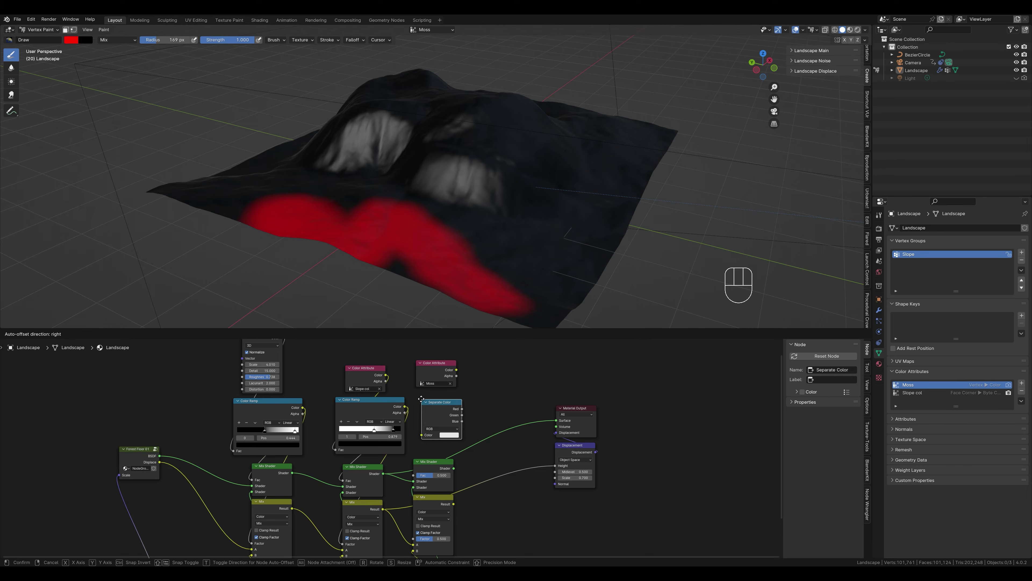
pyautogui.click(420, 401)
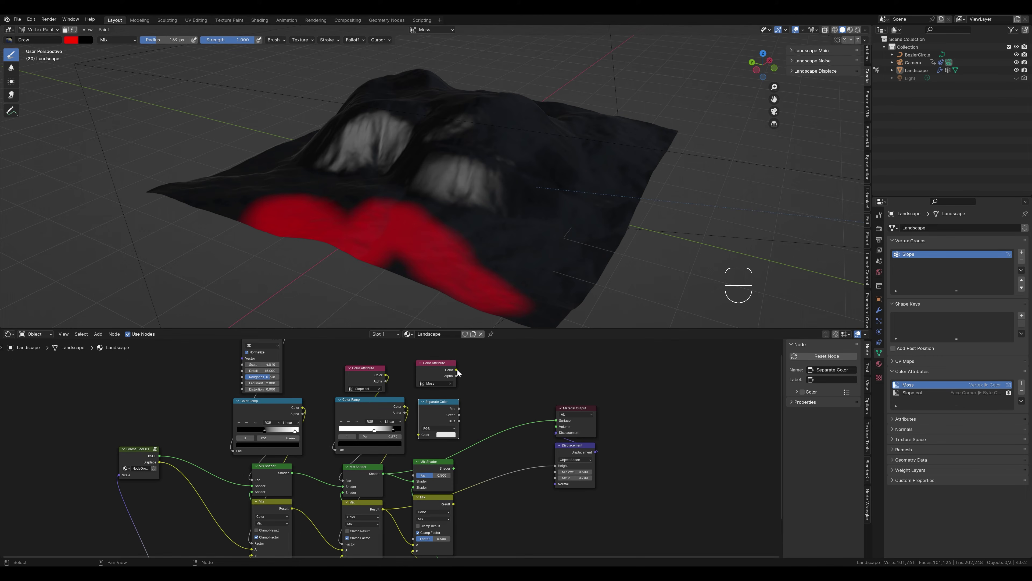
# Link the Moss attribute through Separate Color's Red output to both new mix factors, and connect the new Mix Shader to the Material Output
pyautogui.moveTo(456, 370); pyautogui.dragTo(419, 478)
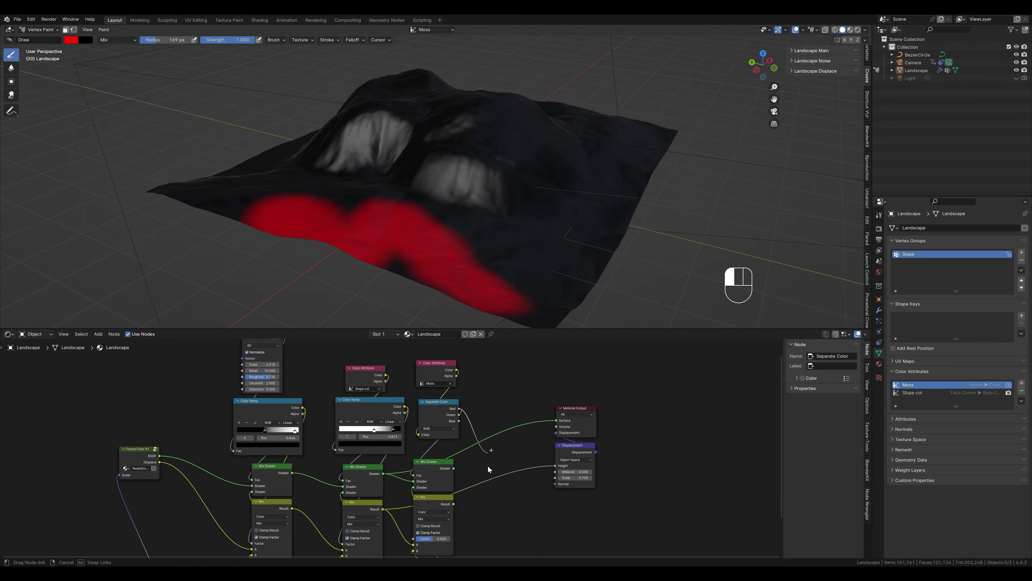
pyautogui.moveTo(459, 408); pyautogui.dragTo(414, 478)
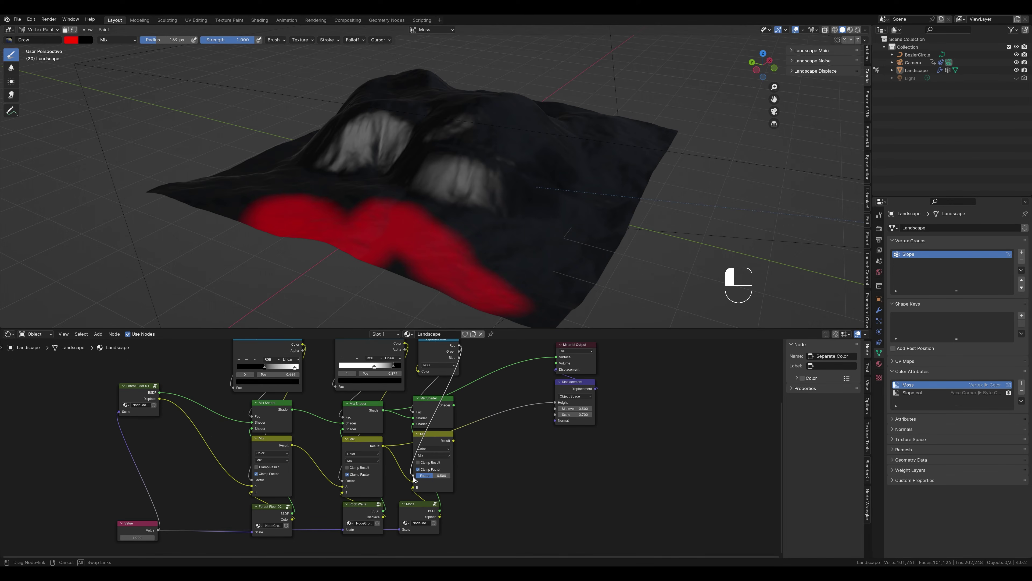
pyautogui.keyDown('ctrl'); pyautogui.keyDown('shift'); pyautogui.click(440, 402); pyautogui.keyUp('shift'); pyautogui.keyUp('ctrl')
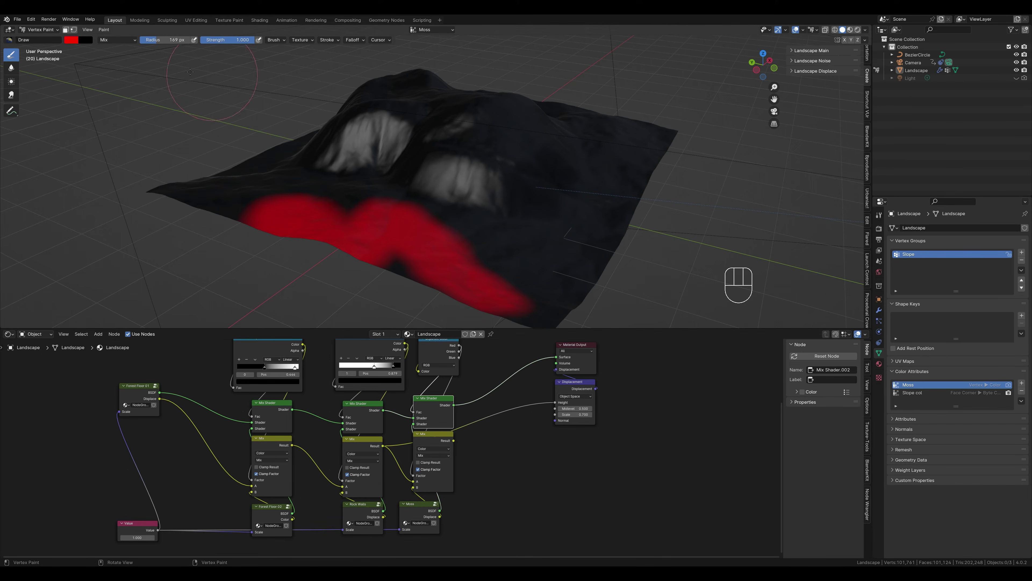
# Switch the landscape to Object Mode with rendered shading and inspect the moss along the painted front area
pyautogui.click(40, 29)
pyautogui.click(37, 39)
pyautogui.click(857, 31)
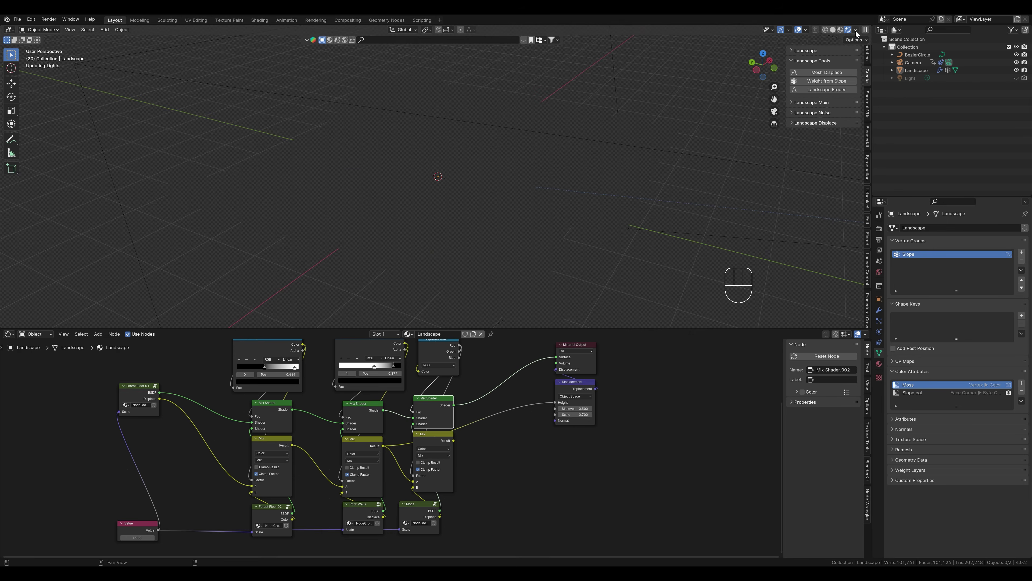
pyautogui.moveTo(535, 228); pyautogui.dragTo(476, 225, button='middle')
pyautogui.scroll(4, 482, 215)
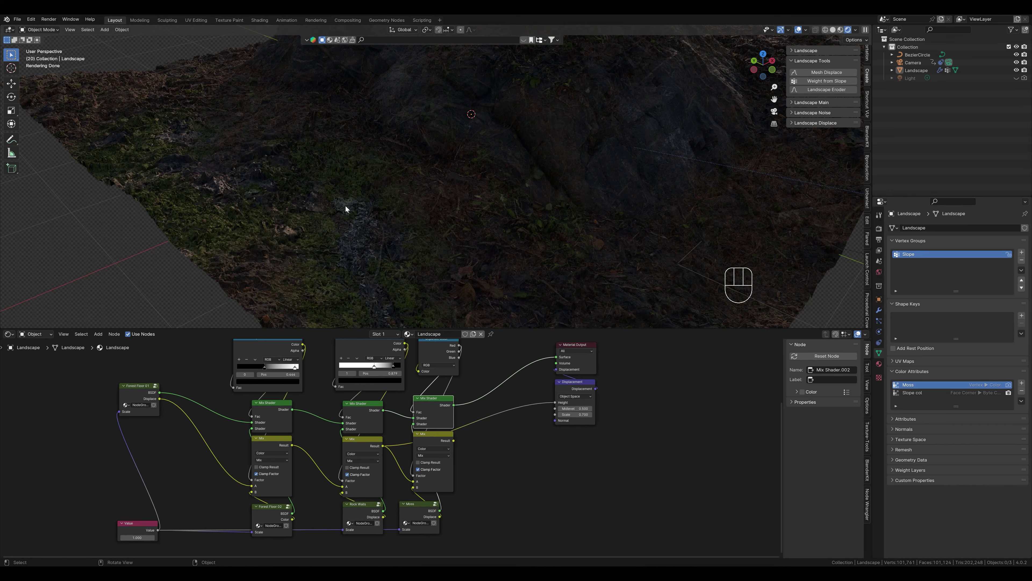
# Line up the Moss layer's nodes in a column and reposition both Color Attribute nodes above their layers
pyautogui.moveTo(424, 514); pyautogui.dragTo(445, 404)
pyautogui.moveTo(445, 404); pyautogui.dragTo(444, 457, button='middle')
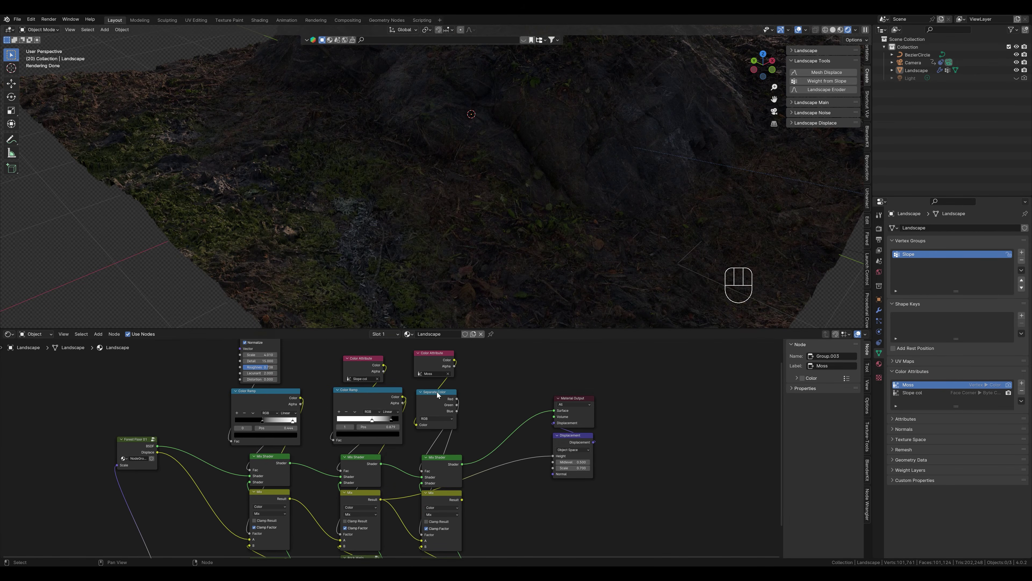
pyautogui.moveTo(446, 363); pyautogui.dragTo(452, 366)
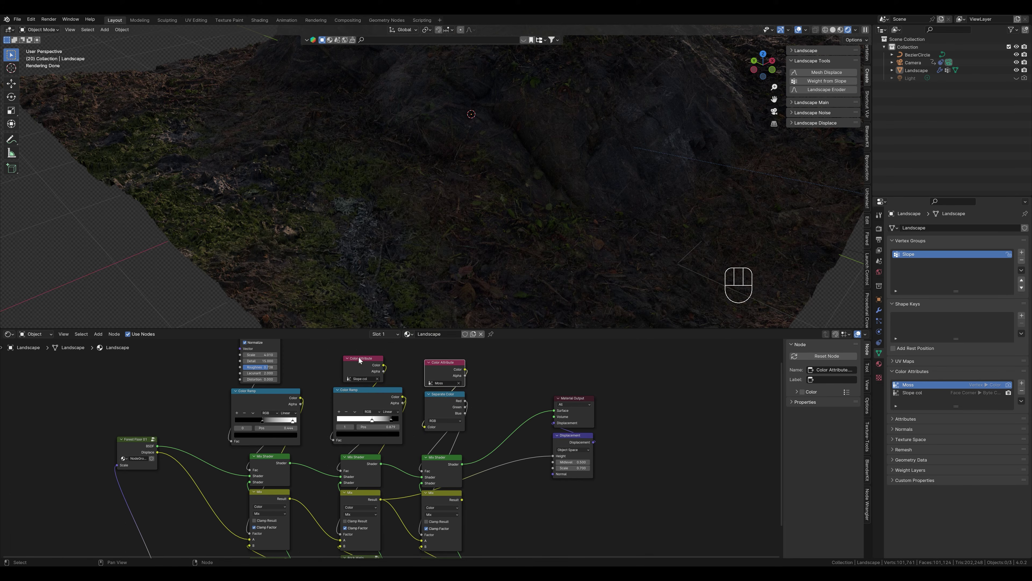
pyautogui.moveTo(352, 369); pyautogui.dragTo(354, 370)
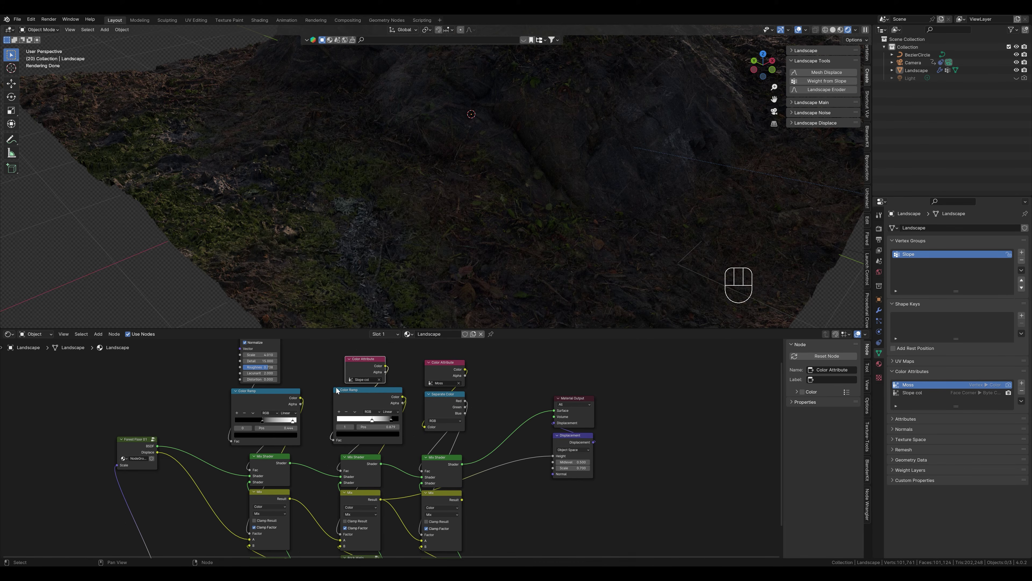
# Collapse the Noise Texture node and move it down to just above its Color Ramp
pyautogui.moveTo(337, 390); pyautogui.dragTo(372, 440, button='middle')
pyautogui.click(281, 372)
pyautogui.press('h')
pyautogui.moveTo(291, 368); pyautogui.dragTo(289, 434)
pyautogui.moveTo(459, 477); pyautogui.dragTo(388, 342, button='middle')
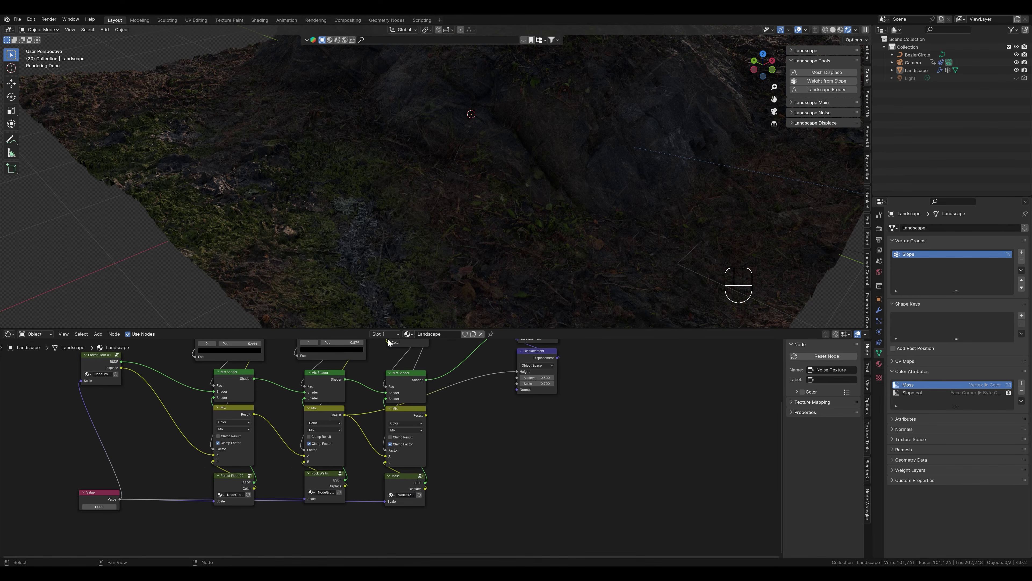
pyautogui.moveTo(460, 385); pyautogui.dragTo(460, 436, button='middle')
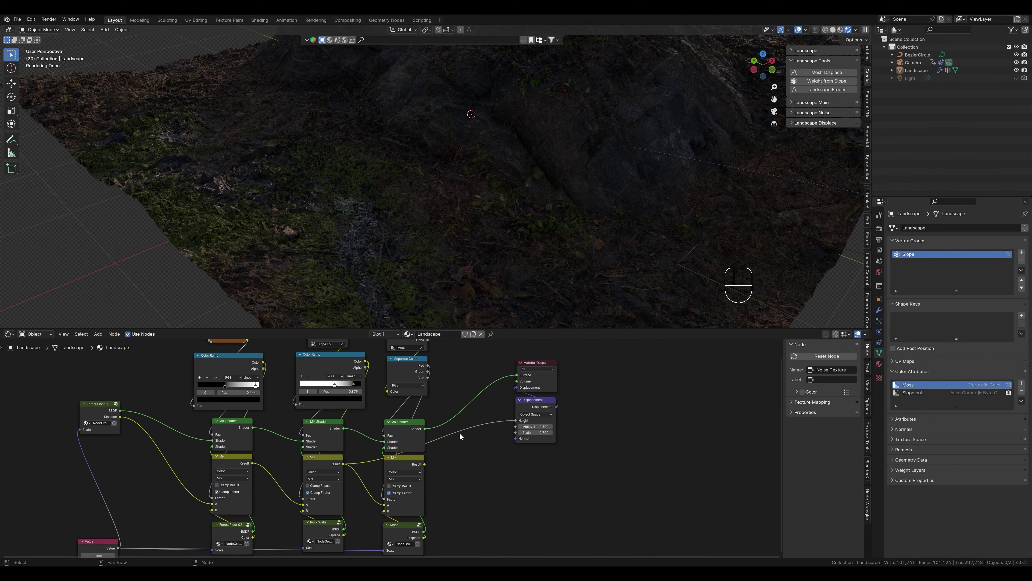
# Return the landscape to Vertex Paint mode and inspect its rendered textures from other sides
pyautogui.click(43, 32)
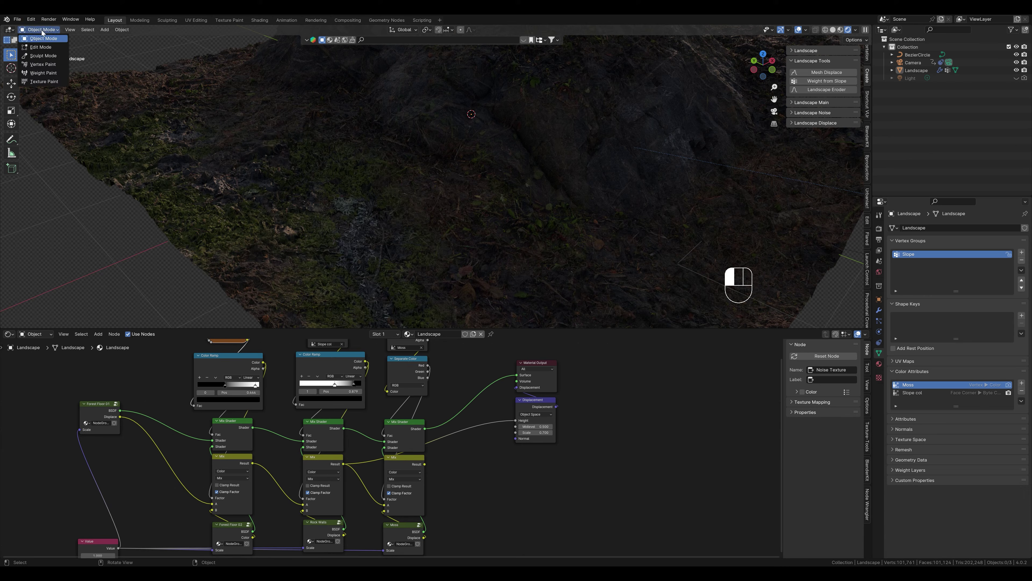
pyautogui.click(38, 65)
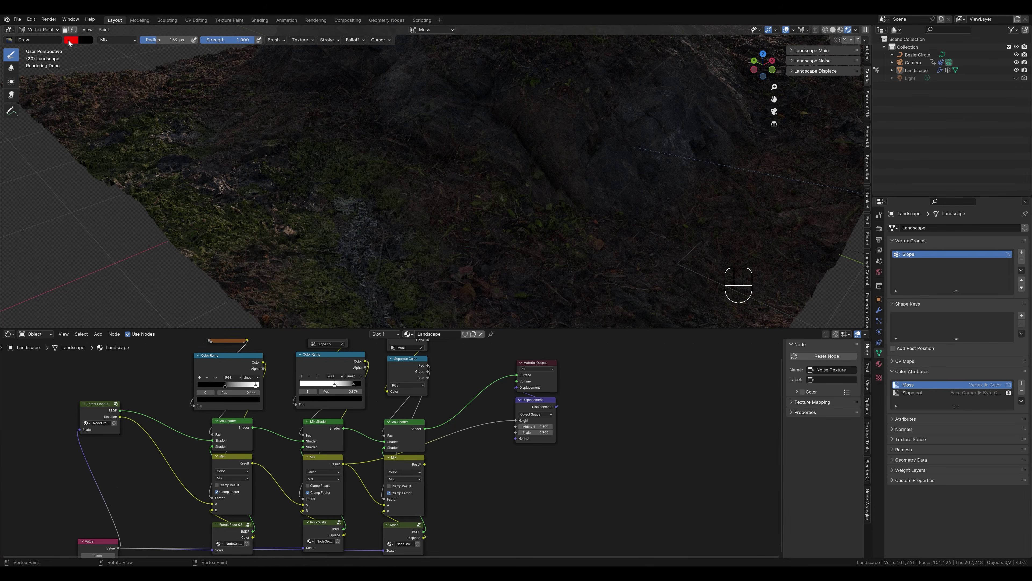
pyautogui.scroll(-5, 551, 230)
pyautogui.moveTo(550, 230); pyautogui.dragTo(526, 242, button='middle')
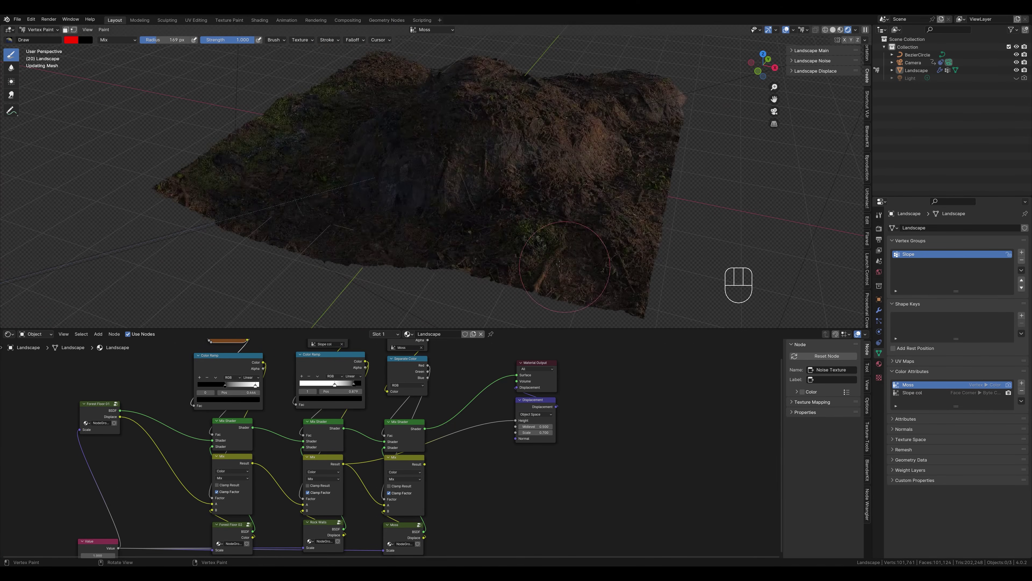
pyautogui.moveTo(601, 232); pyautogui.dragTo(431, 265, button='middle')
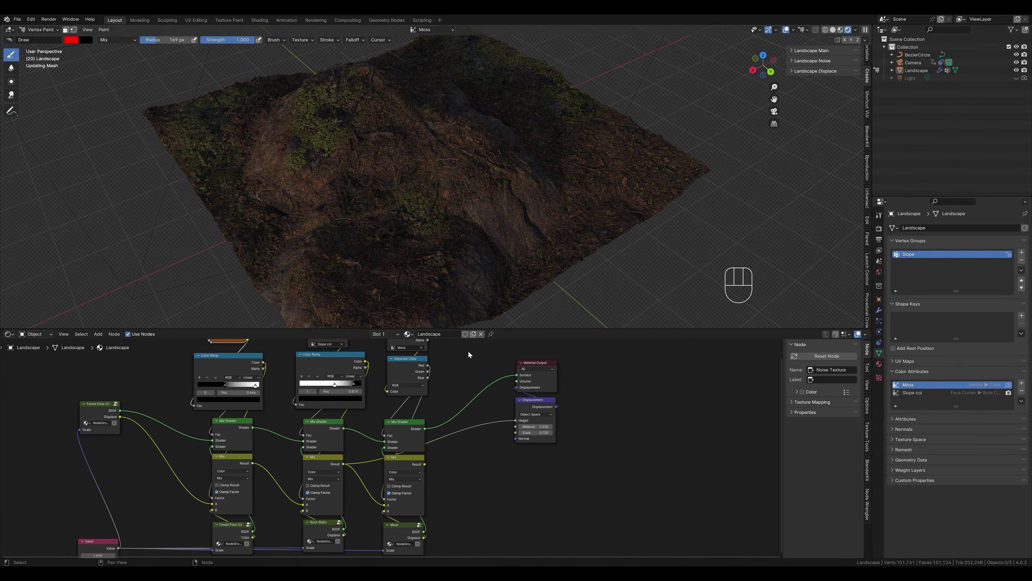
pyautogui.moveTo(462, 377); pyautogui.dragTo(482, 361, button='middle')
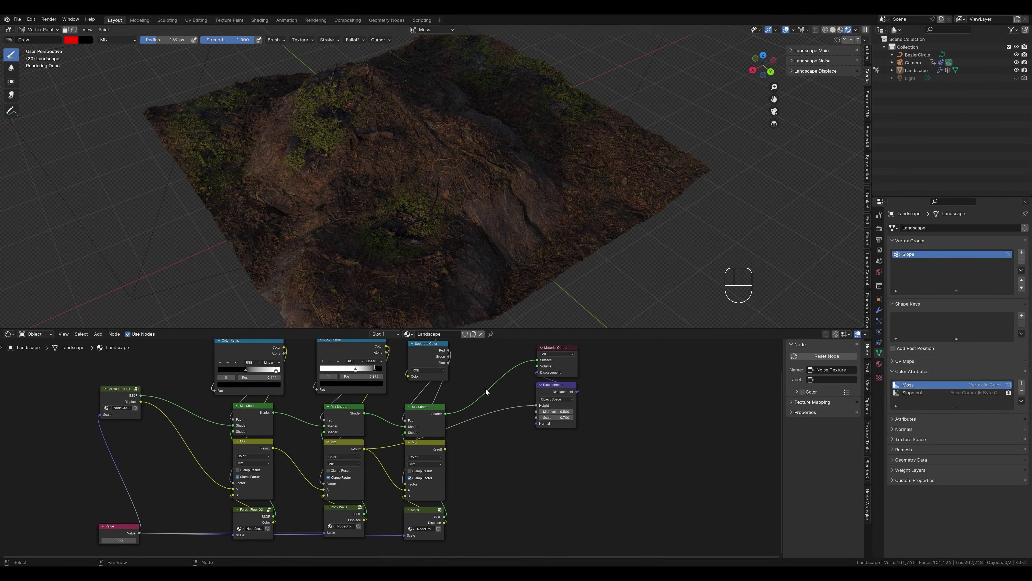
# Set the vertex paint brush color to pure blue
pyautogui.click(72, 40)
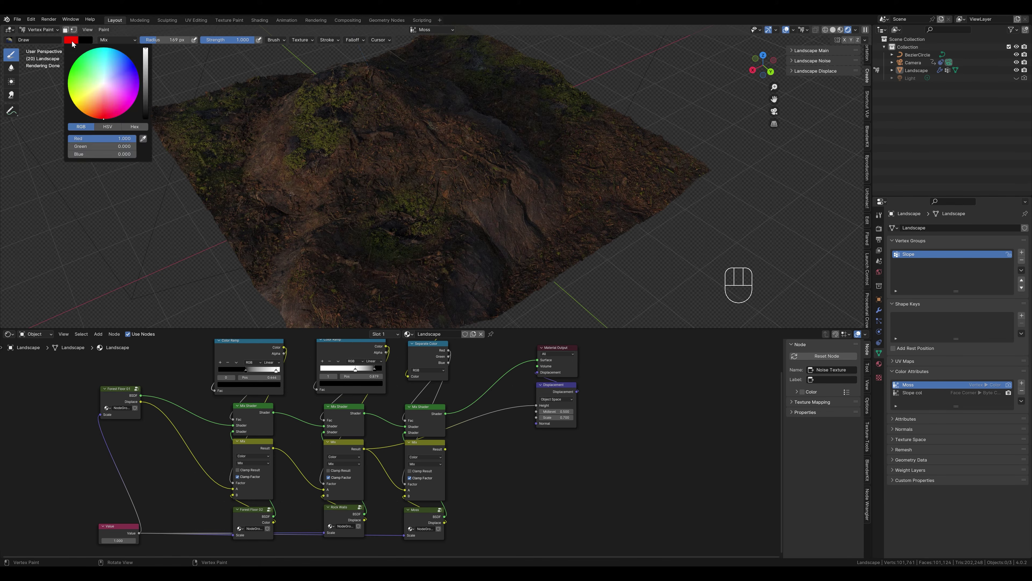
pyautogui.moveTo(122, 139)
pyautogui.mouseDown()
pyautogui.moveTo(71, 139)
pyautogui.moveTo(134, 156)
pyautogui.mouseUp()
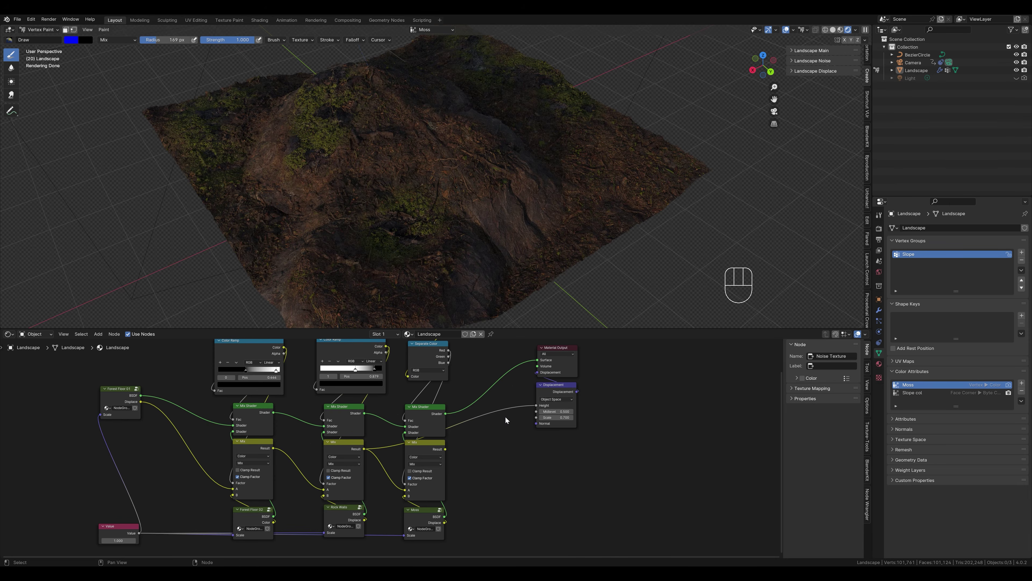
pyautogui.moveTo(498, 414); pyautogui.dragTo(488, 464, button='middle')
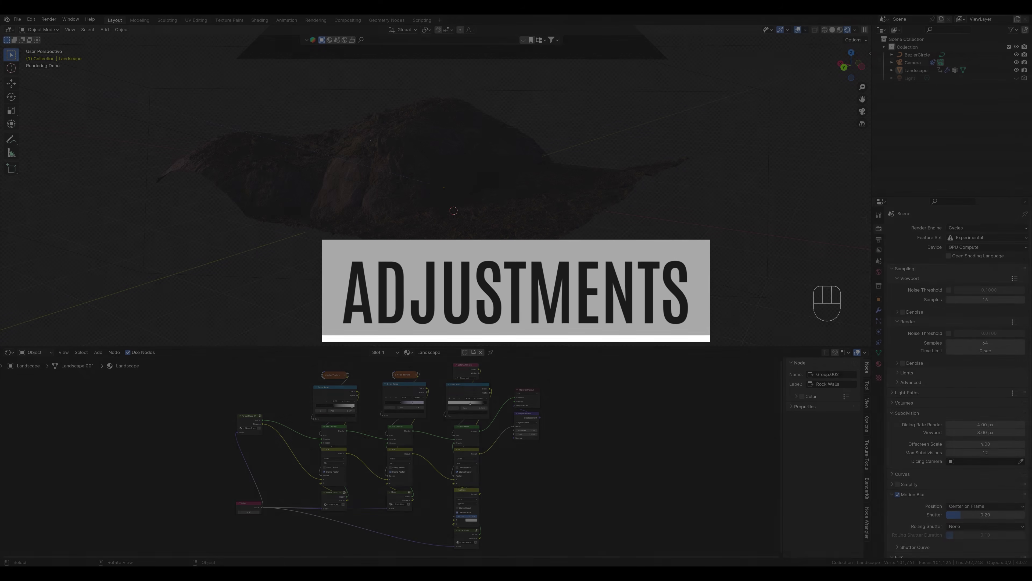
pyautogui.scroll(1, 459, 480)
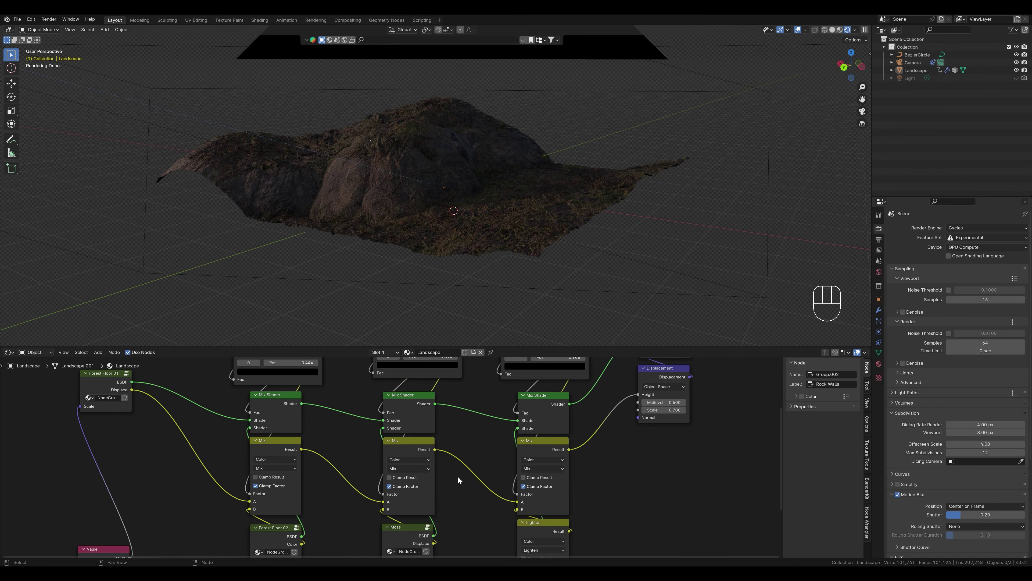
pyautogui.moveTo(541, 405); pyautogui.dragTo(539, 348, button='middle')
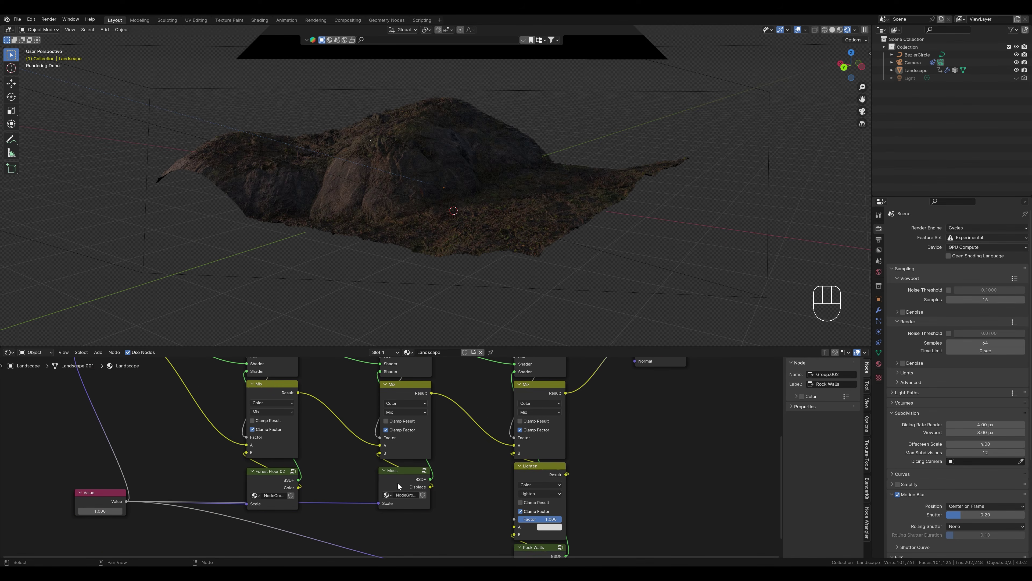
pyautogui.keyDown('shift'); pyautogui.scroll(6, 411, 407); pyautogui.keyUp('shift')
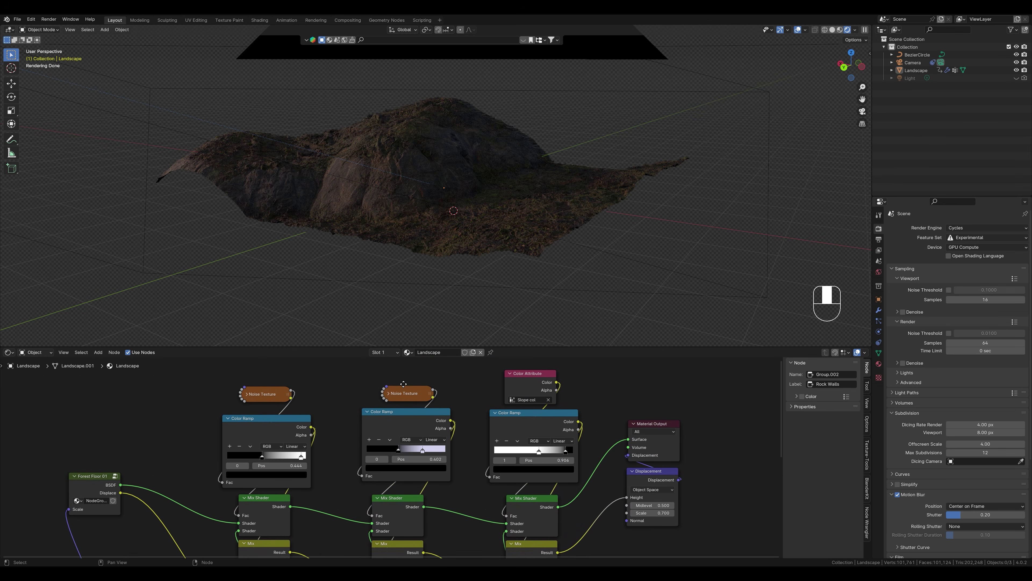
pyautogui.click(386, 397)
pyautogui.click(386, 397)
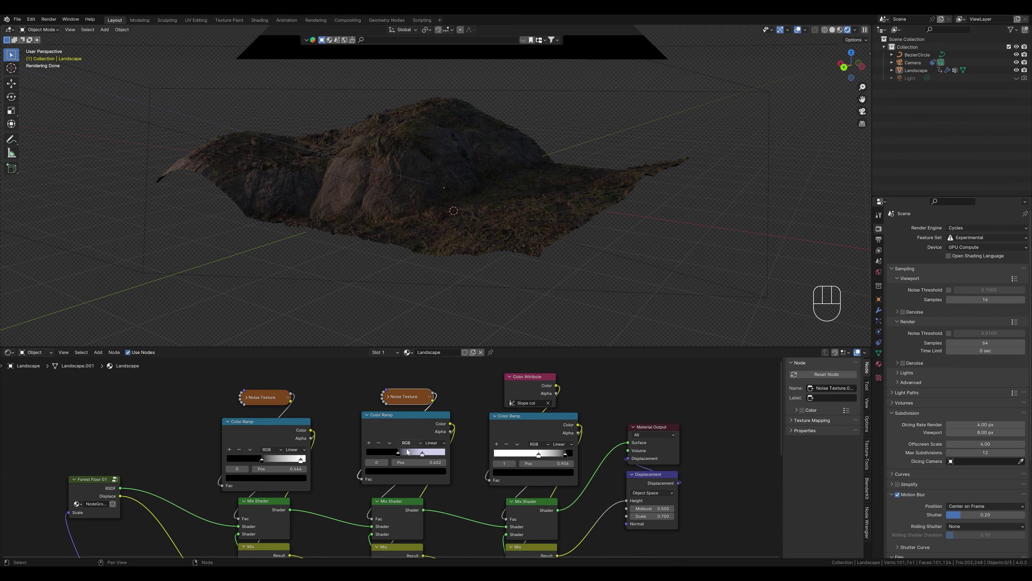
# Mute and unmute the Lighten mix node above the Rock Walls group to compare its effect on the landscape
pyautogui.keyDown('shift'); pyautogui.scroll(-10, 384, 515); pyautogui.keyUp('shift')
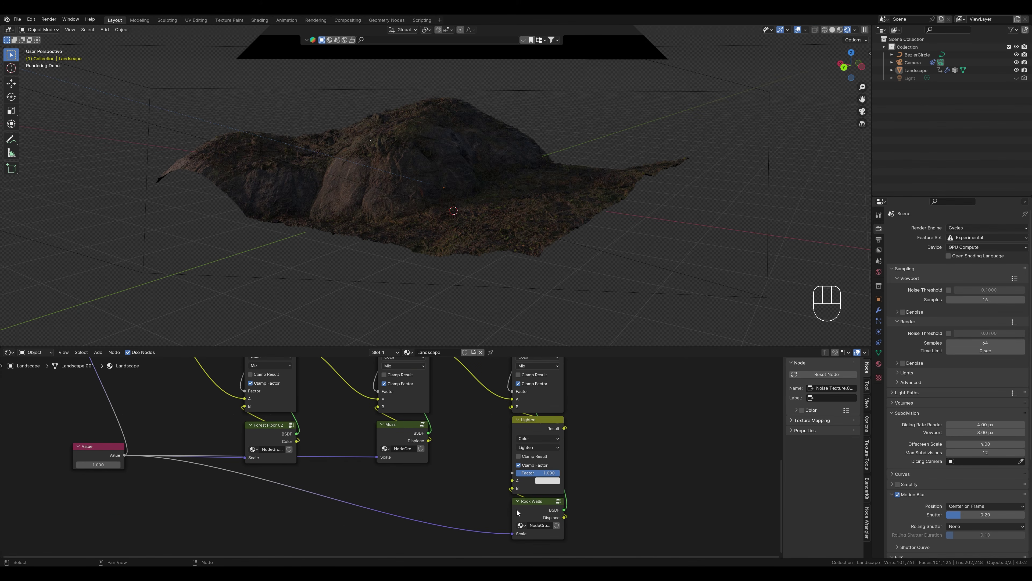
pyautogui.moveTo(516, 512); pyautogui.dragTo(405, 506, button='middle')
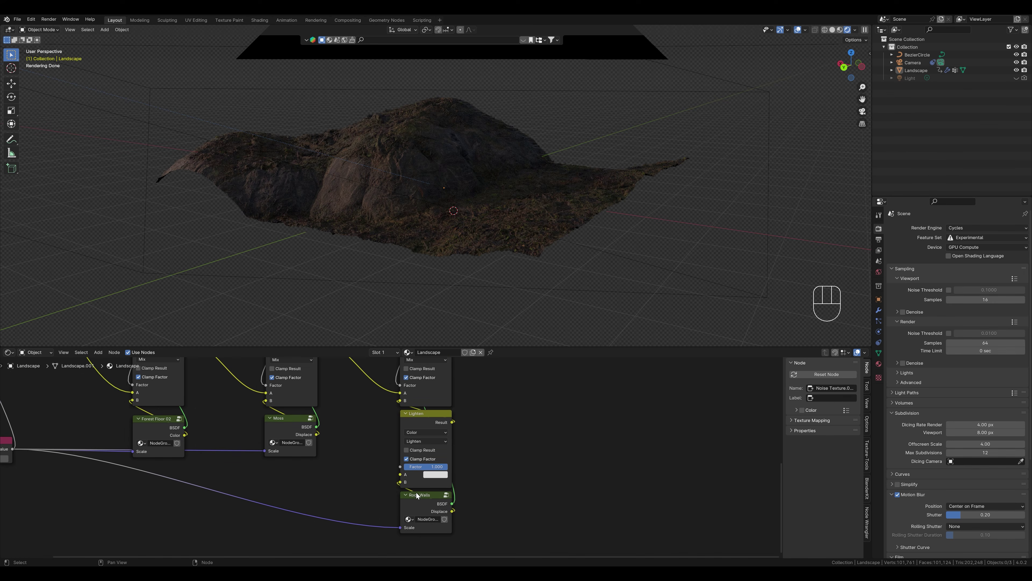
pyautogui.click(428, 417)
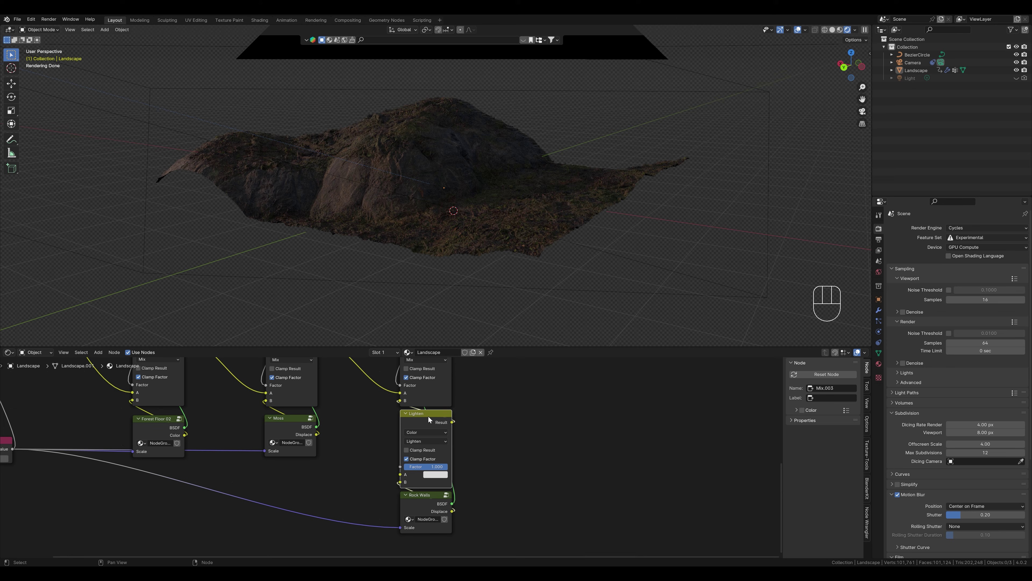
pyautogui.press('m')
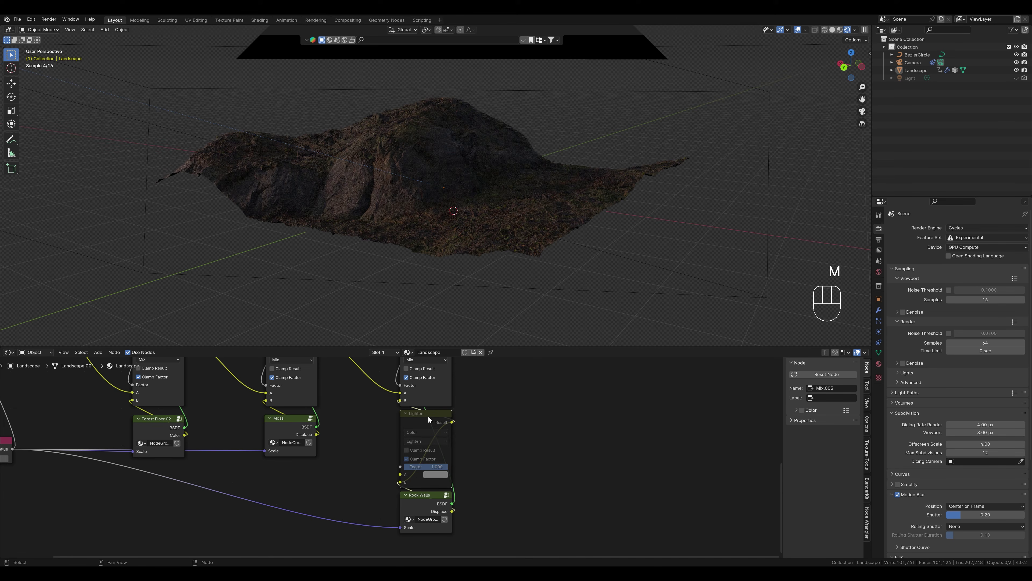
pyautogui.press('m')
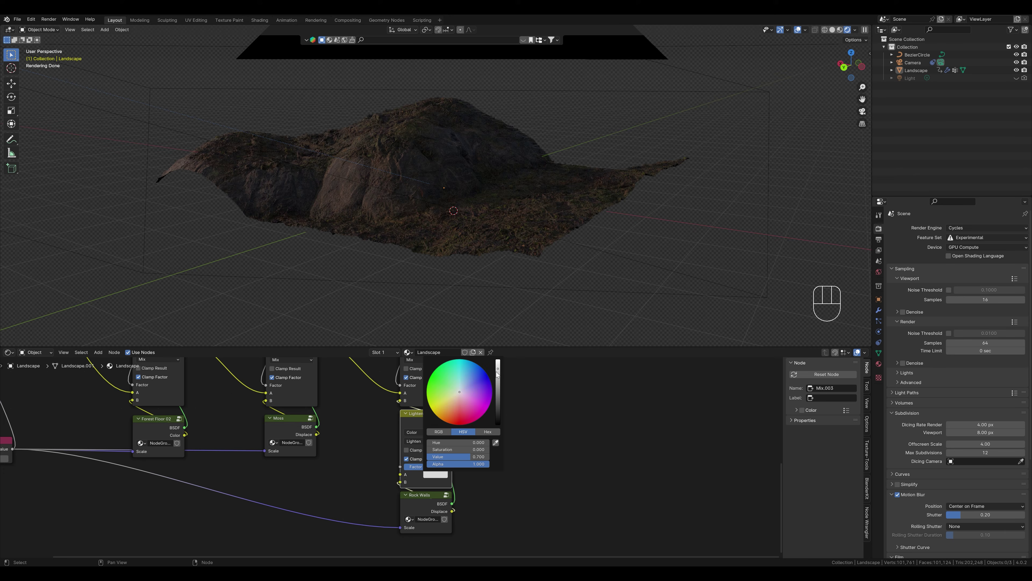
# Raise the brightness of the Lighten node's A color to a value of 1.000
pyautogui.moveTo(497, 375)
pyautogui.mouseDown()
pyautogui.moveTo(498, 421)
pyautogui.moveTo(497, 360)
pyautogui.mouseUp()
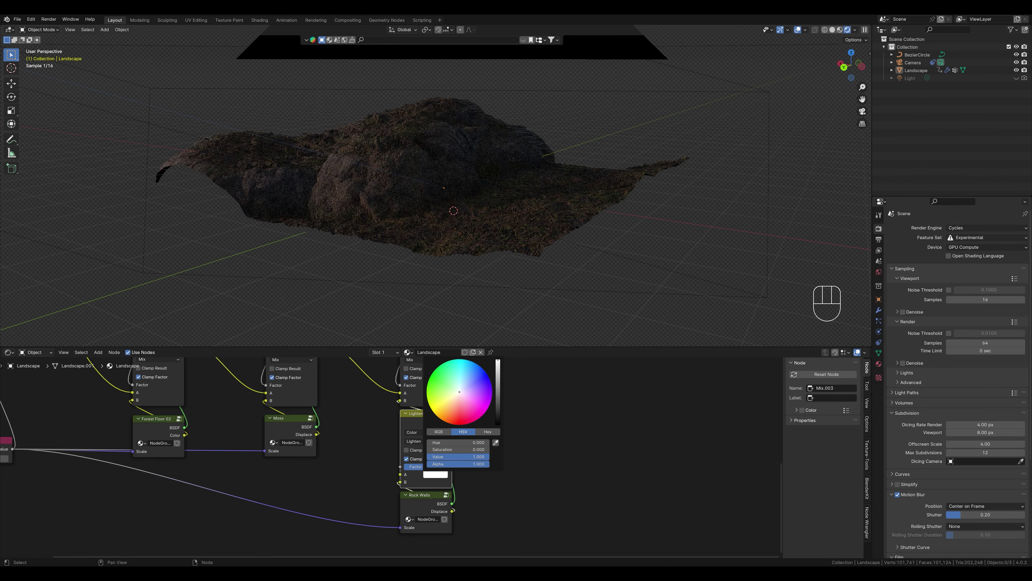